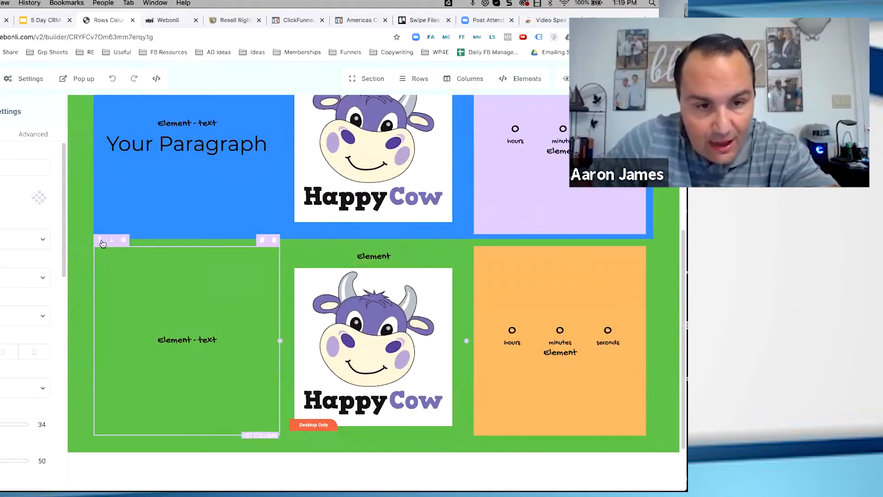
Examine the column and row controls of the three-column green row and the rest of the page layout
{"action": "mouse_move", "coordinate": [95, 241]}
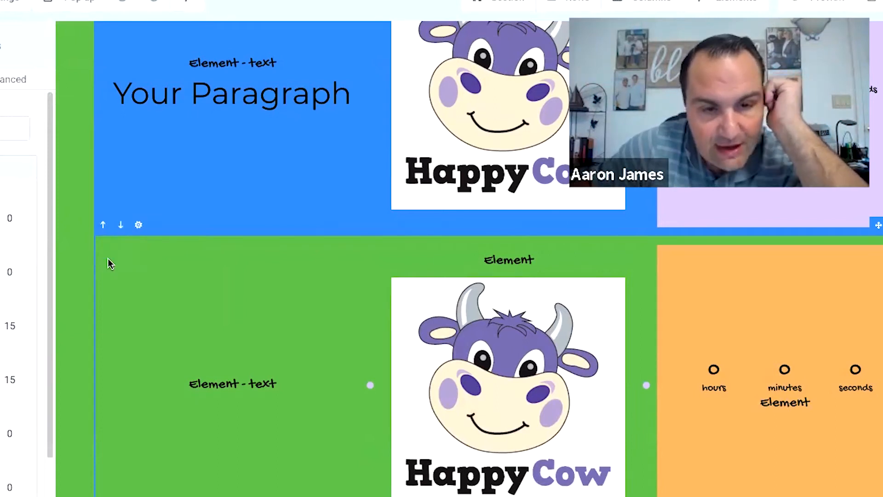
{"action": "mouse_move", "coordinate": [138, 228]}
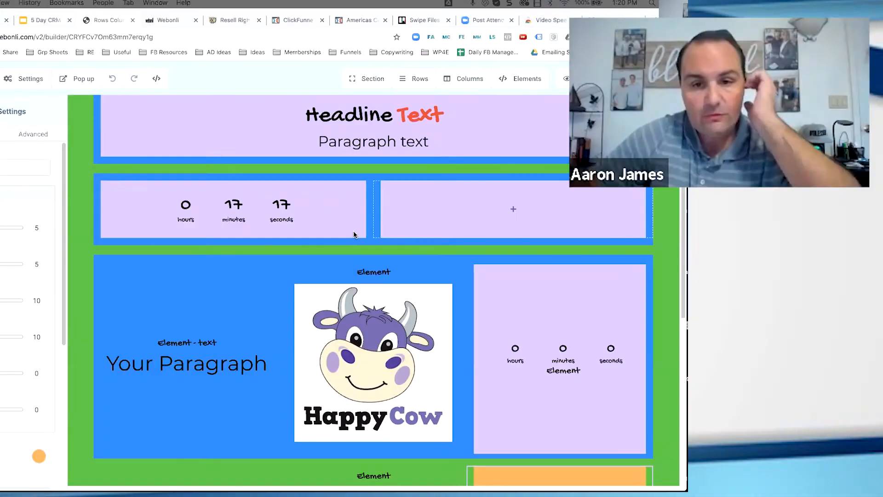
{"action": "scroll", "coordinate": [354, 235], "scroll_direction": "down", "scroll_amount": 5}
{"action": "scroll", "coordinate": [354, 235], "scroll_direction": "down", "scroll_amount": 2}
{"action": "scroll", "coordinate": [282, 221], "scroll_direction": "up", "scroll_amount": 7}
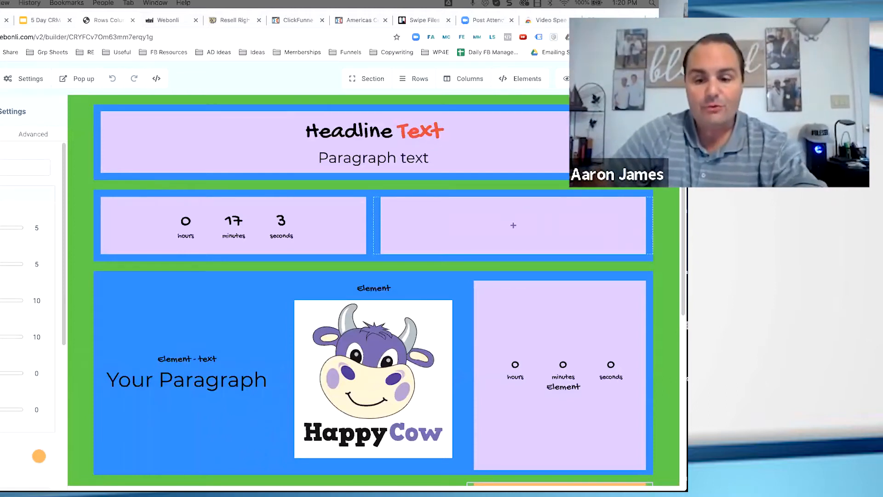
Bring up the minimised "Digital Nomad Funnel - Optin Page" image and widen its window to show the whole page
{"action": "mouse_move", "coordinate": [387, 478]}
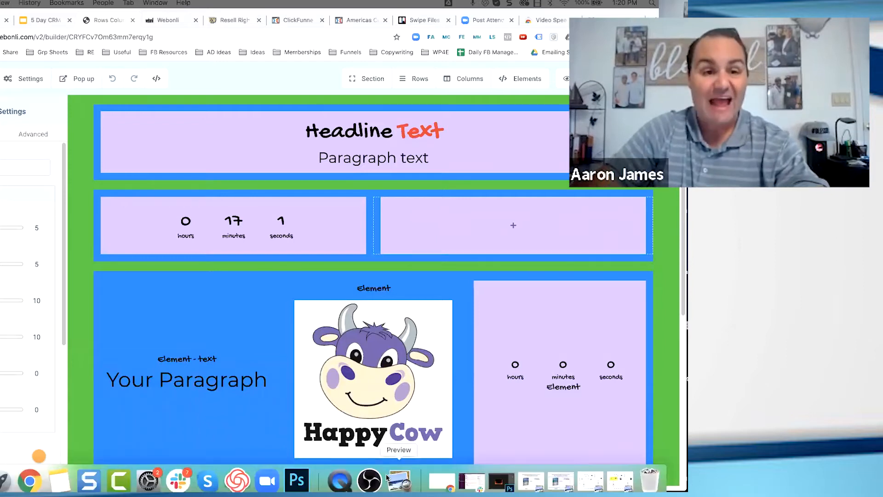
{"action": "left_click", "coordinate": [533, 483]}
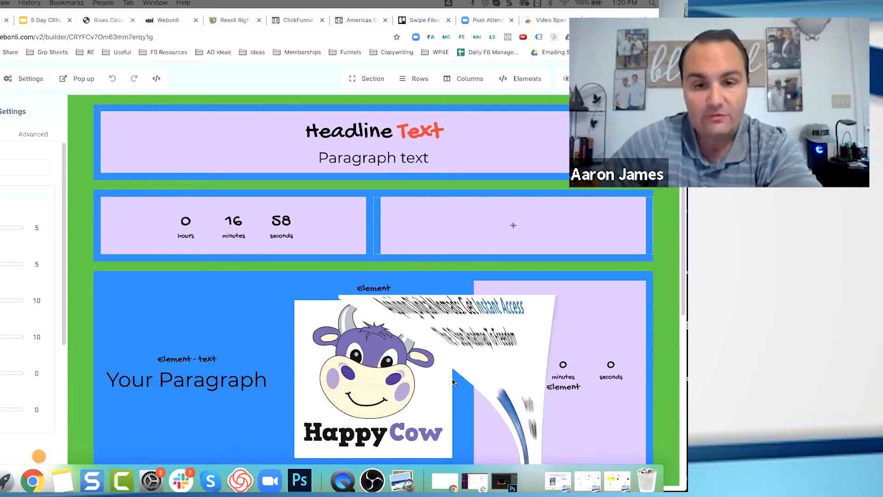
{"action": "double_click", "coordinate": [343, 63]}
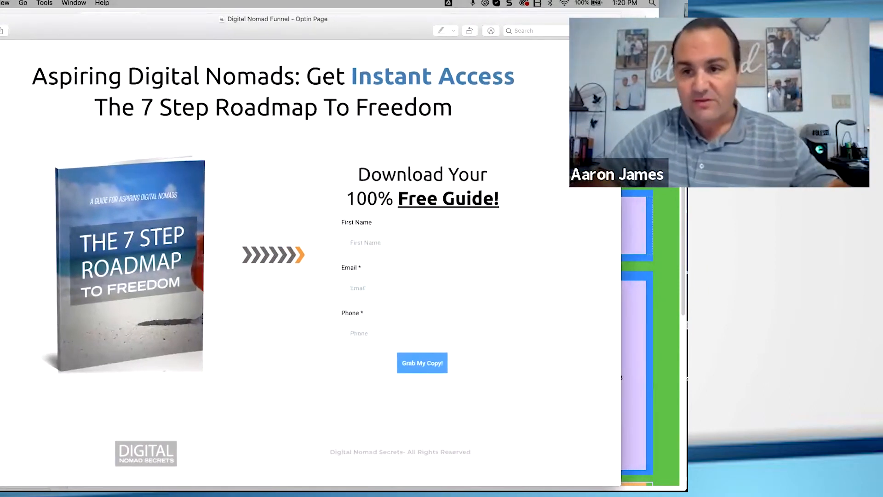
{"action": "left_click_drag", "start_coordinate": [621, 265], "coordinate": [678, 264]}
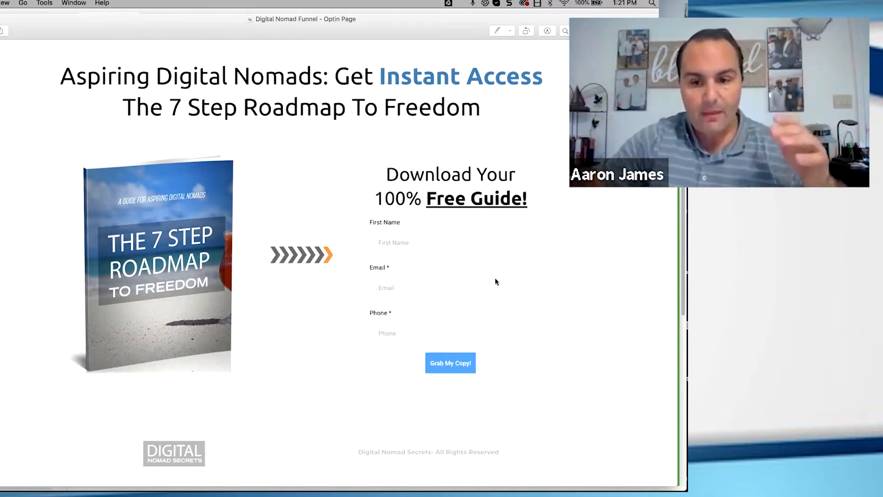
Bring up the "Digital Nomad Home - with outlines" image and shrink its window so the whole outlined page shows
{"action": "mouse_move", "coordinate": [516, 480]}
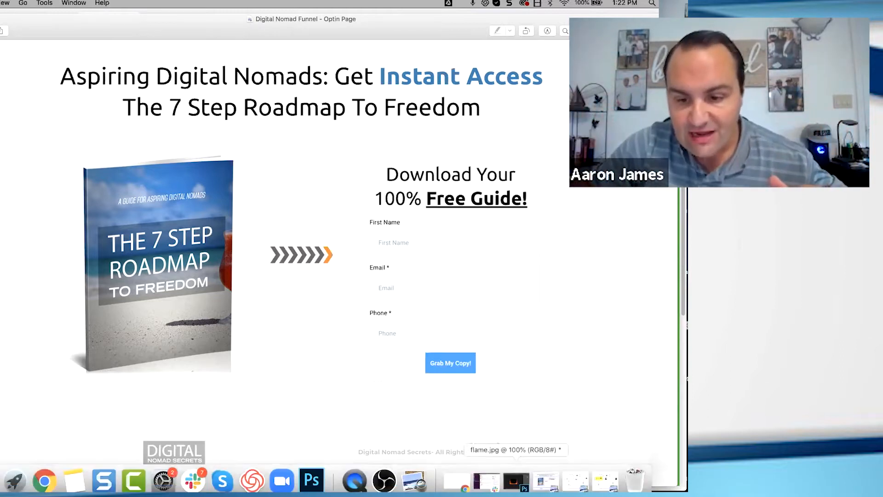
{"action": "left_click", "coordinate": [547, 483]}
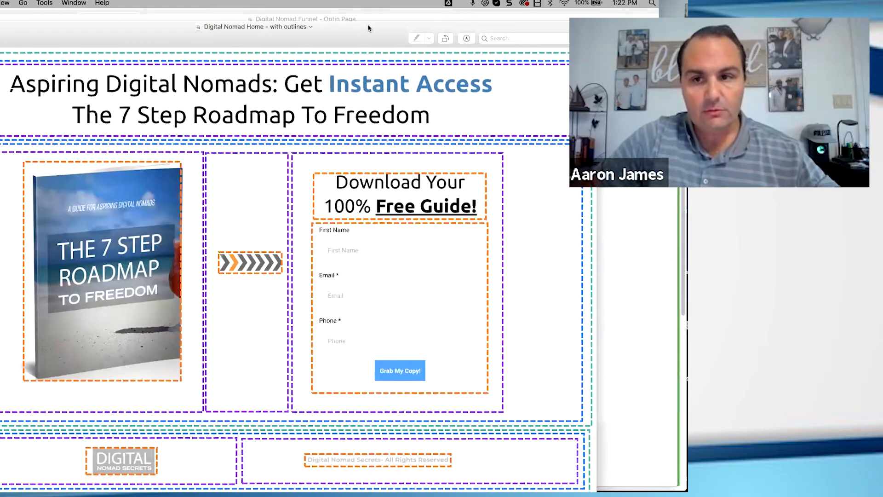
{"action": "left_click_drag", "start_coordinate": [368, 28], "coordinate": [395, 28]}
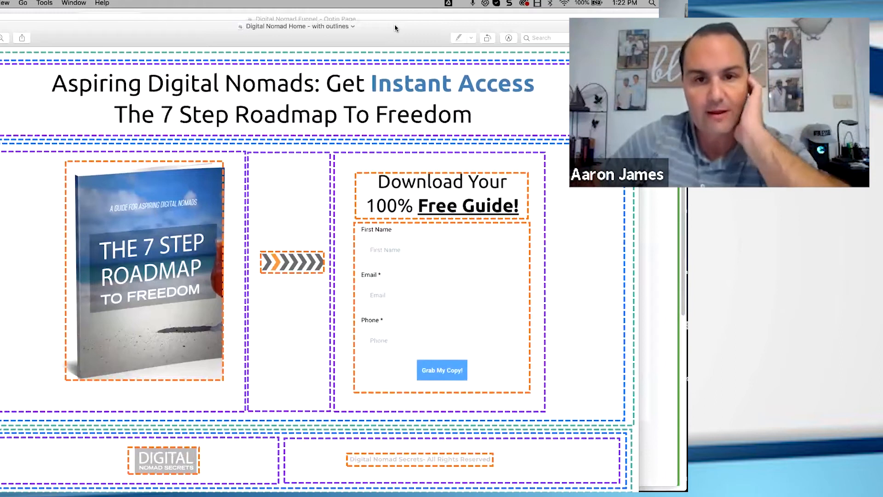
{"action": "left_click_drag", "start_coordinate": [391, 33], "coordinate": [431, 32]}
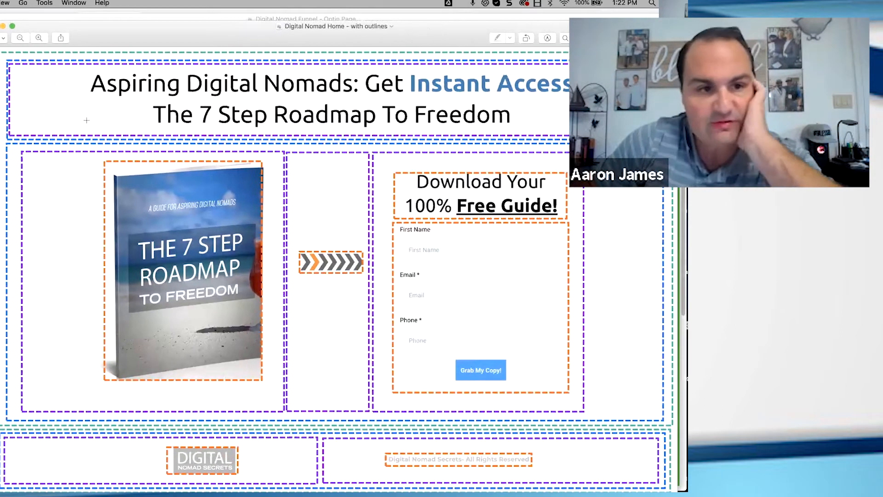
{"action": "left_click_drag", "start_coordinate": [15, 148], "coordinate": [256, 186]}
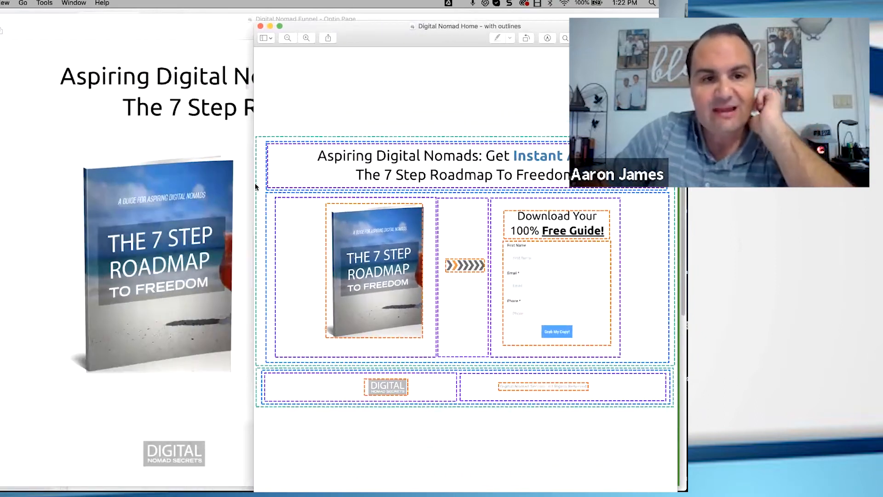
Narrow the plain optin page window and place the outlined version beside it for comparison
{"action": "left_click_drag", "start_coordinate": [366, 38], "coordinate": [371, 42]}
{"action": "left_click", "coordinate": [175, 39]}
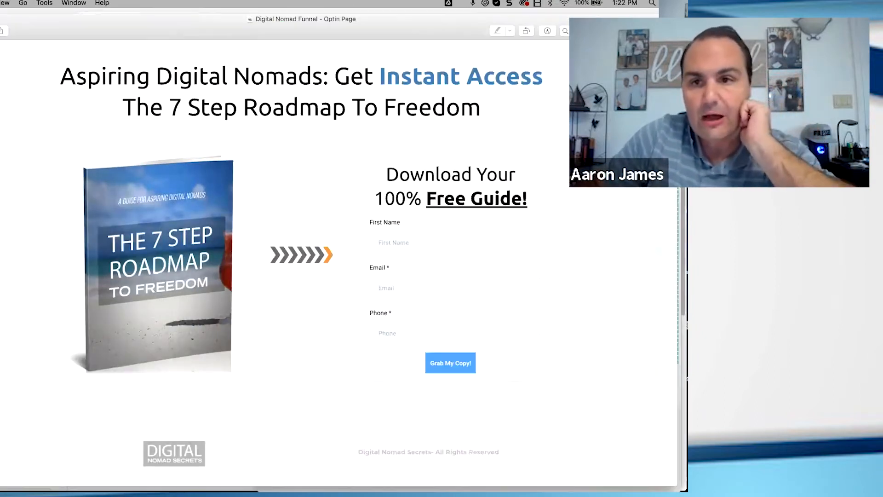
{"action": "left_click_drag", "start_coordinate": [679, 69], "coordinate": [311, 77]}
{"action": "left_click_drag", "start_coordinate": [390, 37], "coordinate": [409, 42]}
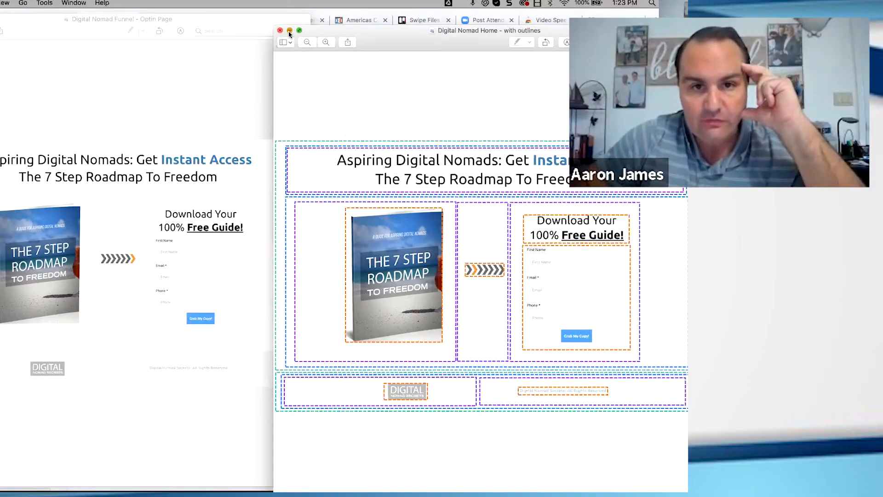
Minimise both Digital Nomad page images and return to the page builder in the browser
{"action": "left_click", "coordinate": [290, 31]}
{"action": "key", "text": "super+m"}
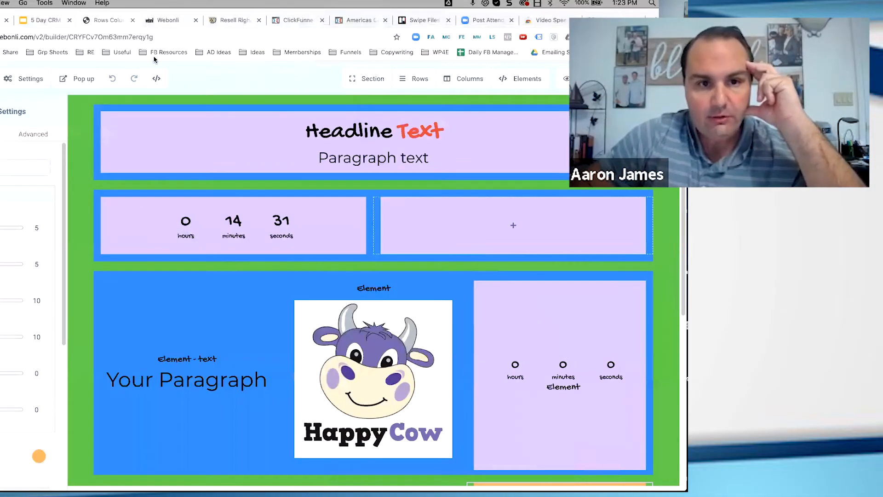
{"action": "left_click", "coordinate": [270, 75]}
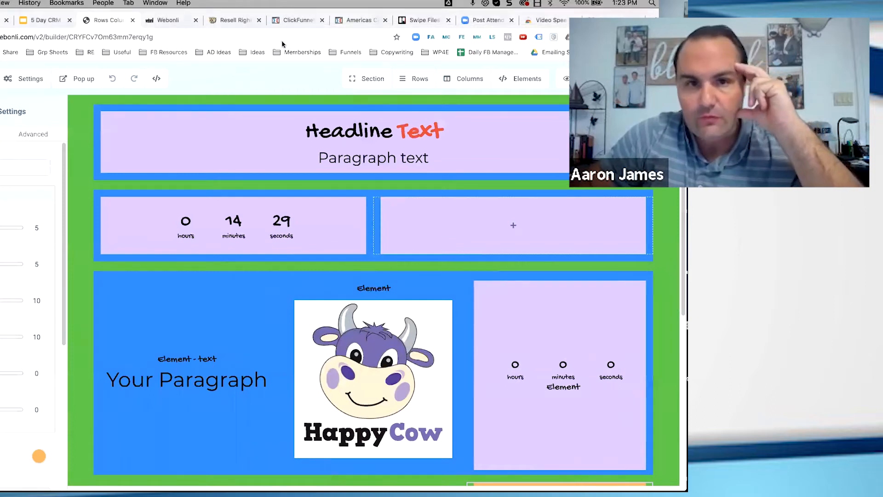
Switch to Webonli, open its Funnels list and create a new funnel named Demo
{"action": "left_click", "coordinate": [178, 23]}
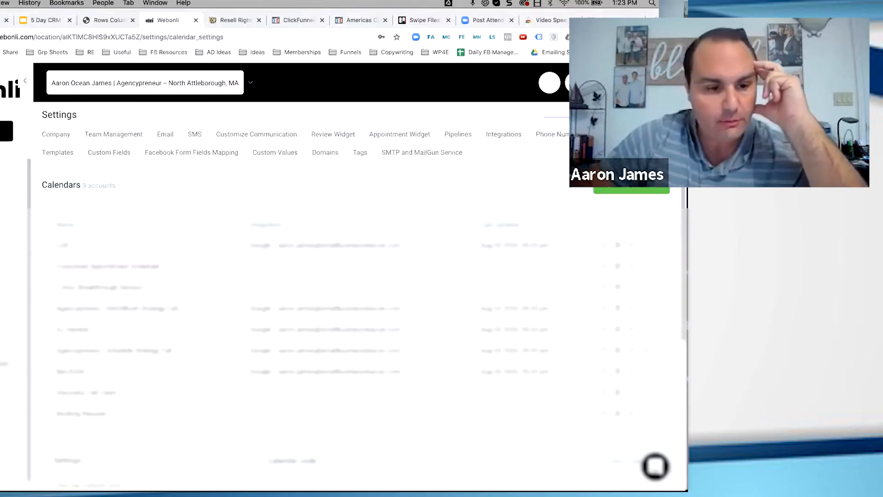
{"action": "scroll", "coordinate": [345, 299], "scroll_direction": "down", "scroll_amount": 5}
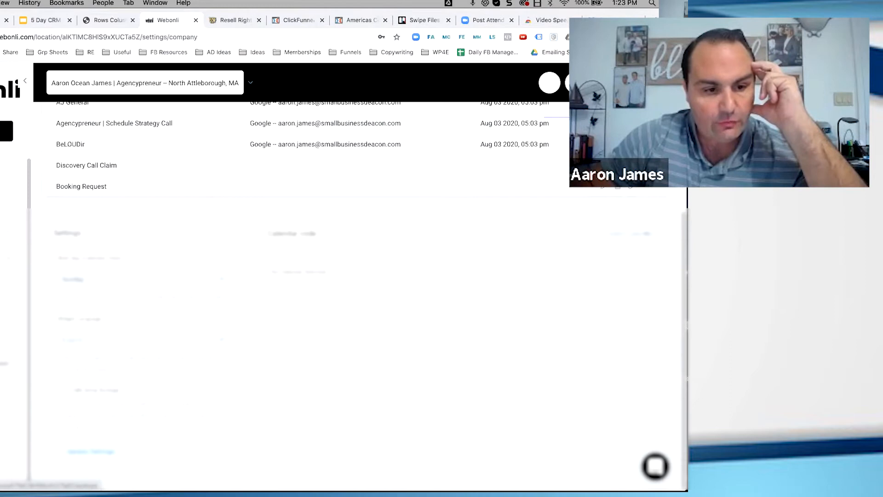
{"action": "left_click", "coordinate": [5, 364]}
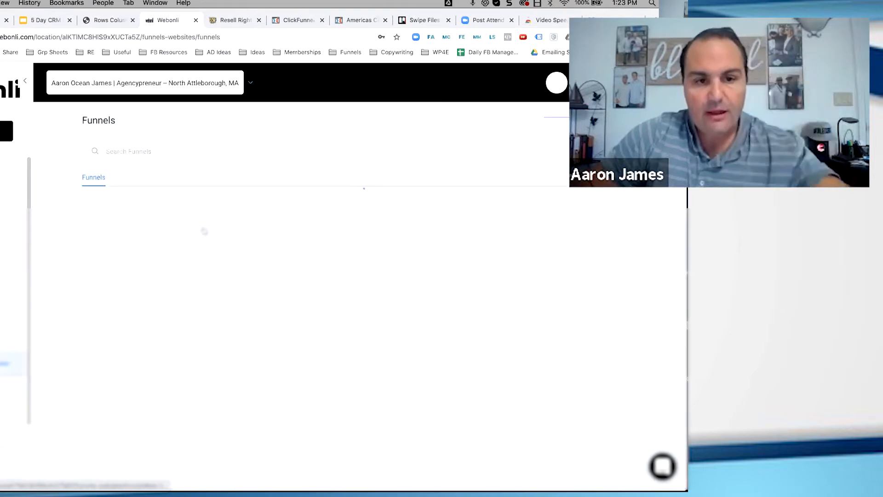
{"action": "left_click", "coordinate": [608, 120]}
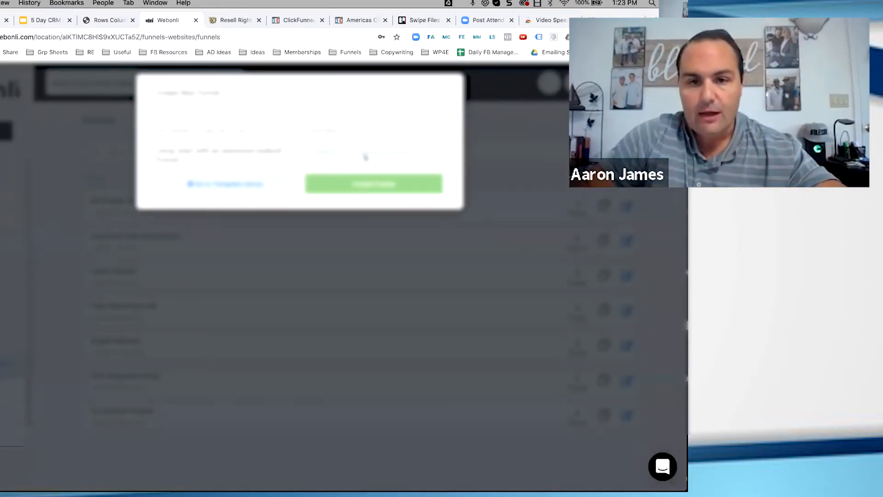
{"action": "type", "text": "Test"}
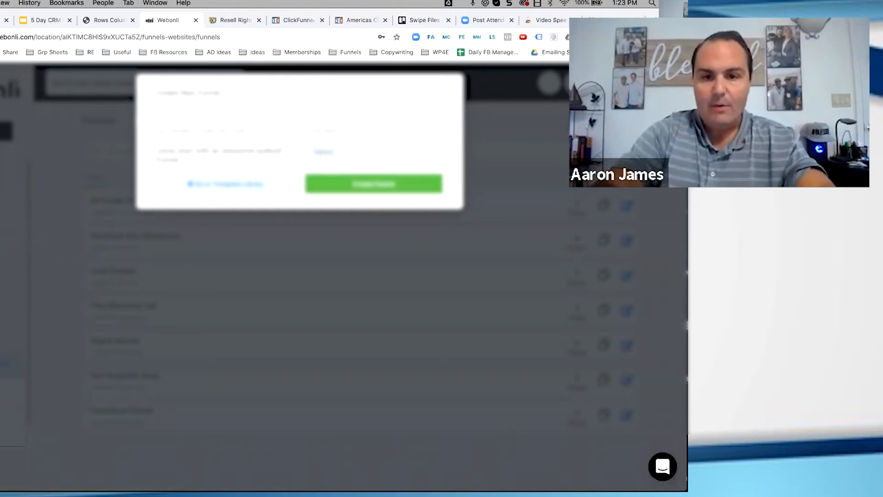
{"action": "left_click", "coordinate": [357, 186]}
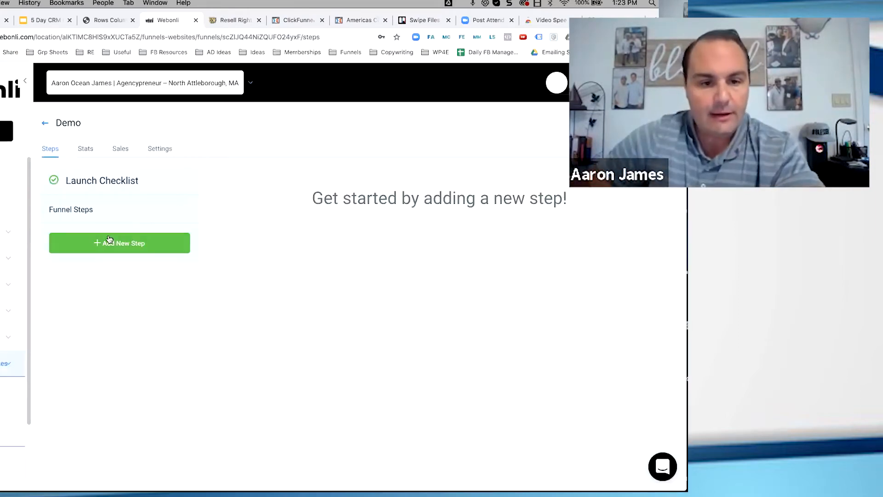
Begin a new step in the Demo funnel and enter "Demo delete" as the page name
{"action": "left_click", "coordinate": [110, 242]}
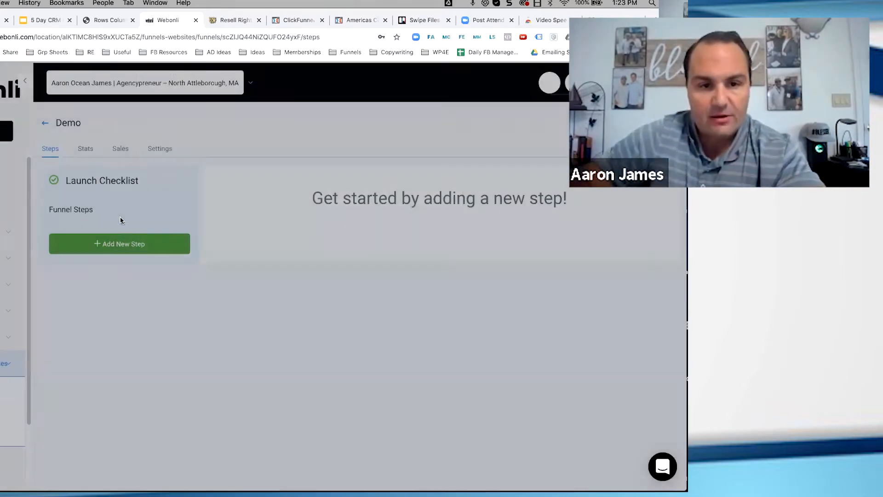
{"action": "left_click", "coordinate": [202, 150]}
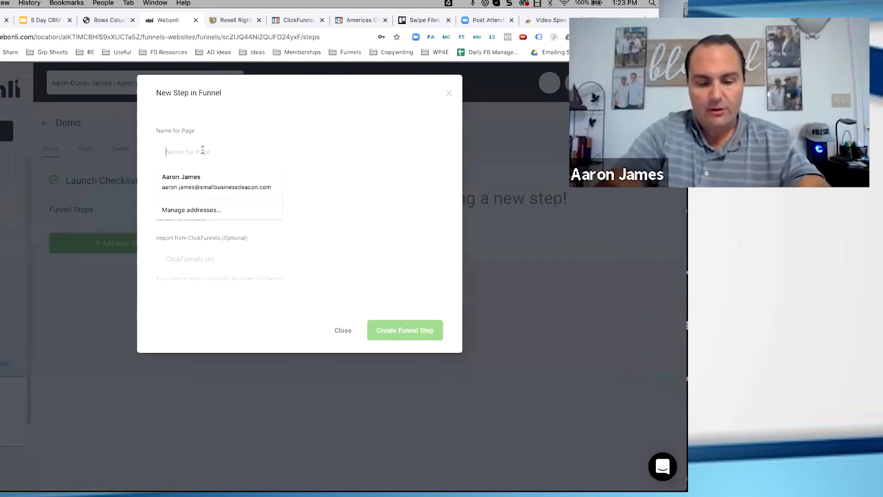
{"action": "type", "text": "Demo delete"}
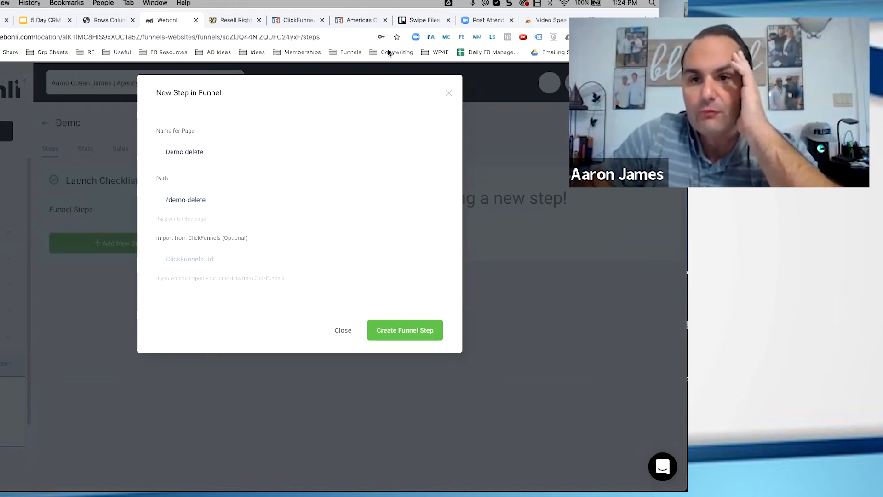
Switch to ClickFunnels and preview the Control version of the Lean step in the Lean Out Kickboxing funnel
{"action": "left_click", "coordinate": [297, 22]}
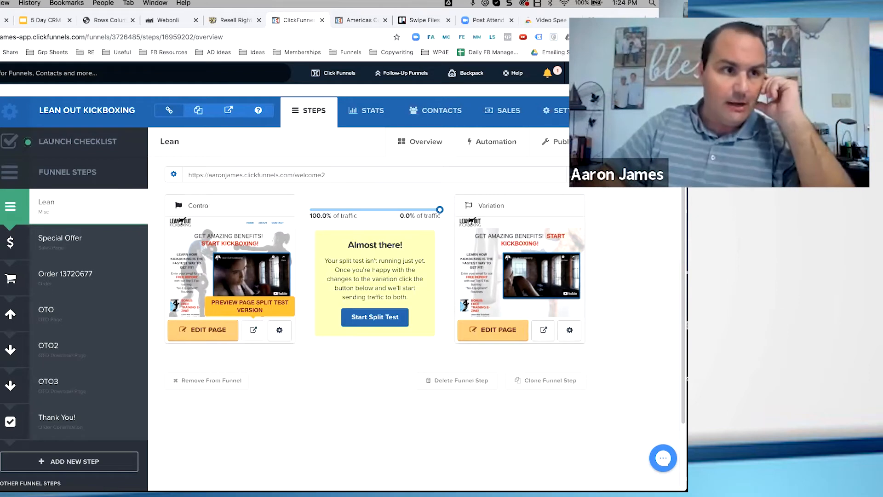
{"action": "left_click", "coordinate": [254, 330]}
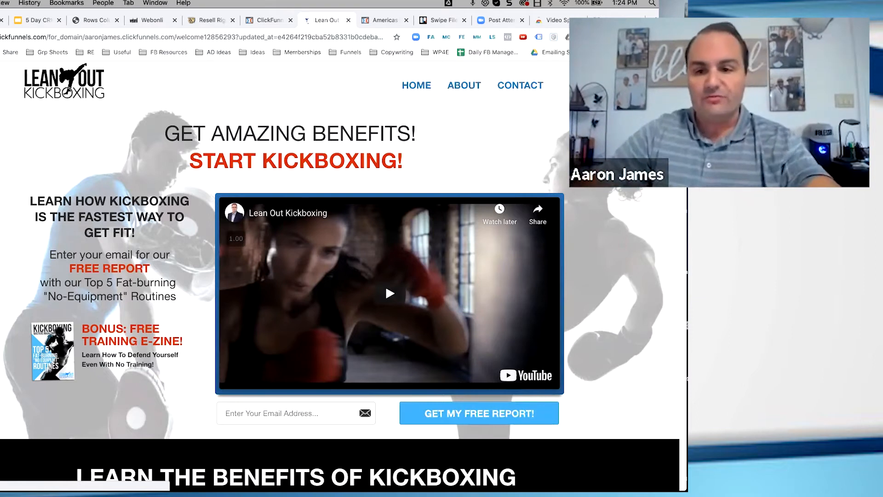
Examine the section, row and column layout of the Lean Out Kickboxing page from header to footer
{"action": "scroll", "coordinate": [285, 258], "scroll_direction": "down", "scroll_amount": 2}
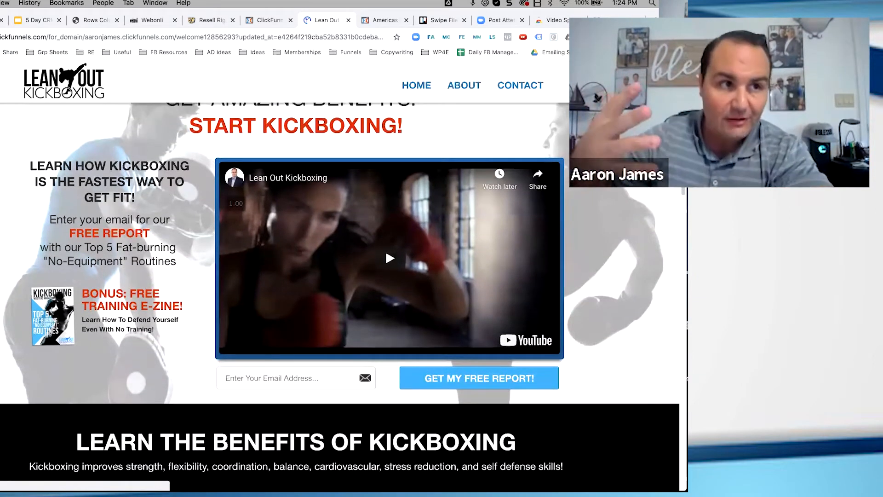
{"action": "scroll", "coordinate": [277, 230], "scroll_direction": "down", "scroll_amount": 1}
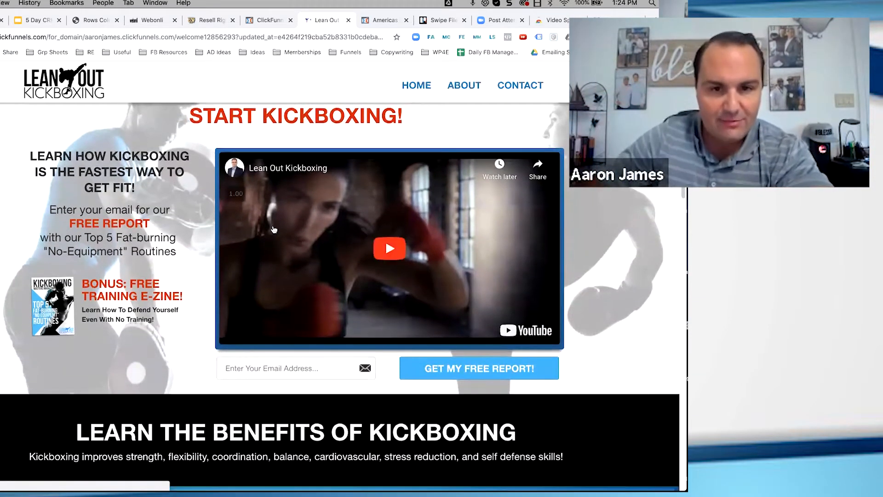
{"action": "scroll", "coordinate": [280, 226], "scroll_direction": "down", "scroll_amount": 6}
{"action": "scroll", "coordinate": [280, 225], "scroll_direction": "down", "scroll_amount": 3}
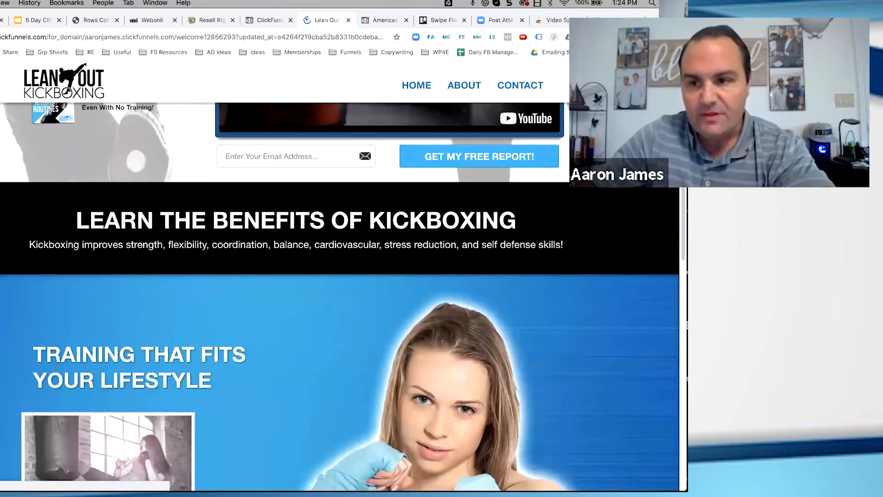
{"action": "scroll", "coordinate": [673, 230], "scroll_direction": "down", "scroll_amount": 10}
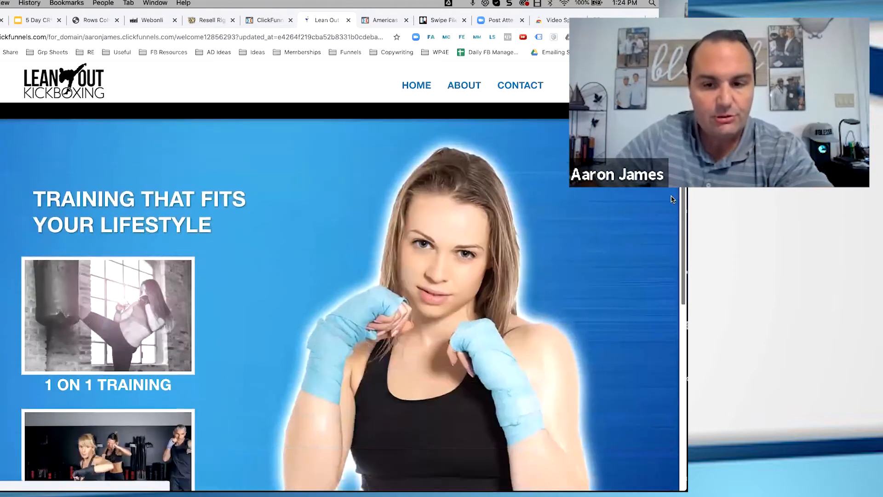
{"action": "scroll", "coordinate": [672, 230], "scroll_direction": "down", "scroll_amount": 10}
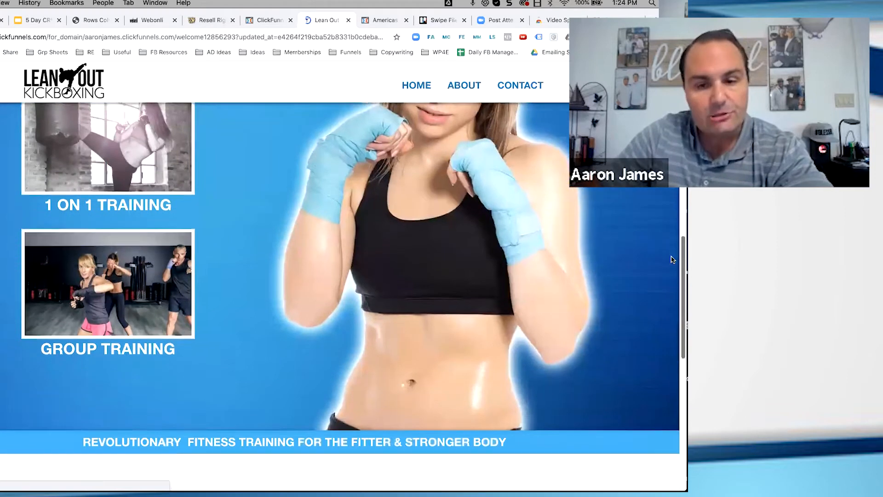
{"action": "scroll", "coordinate": [670, 285], "scroll_direction": "down", "scroll_amount": 5}
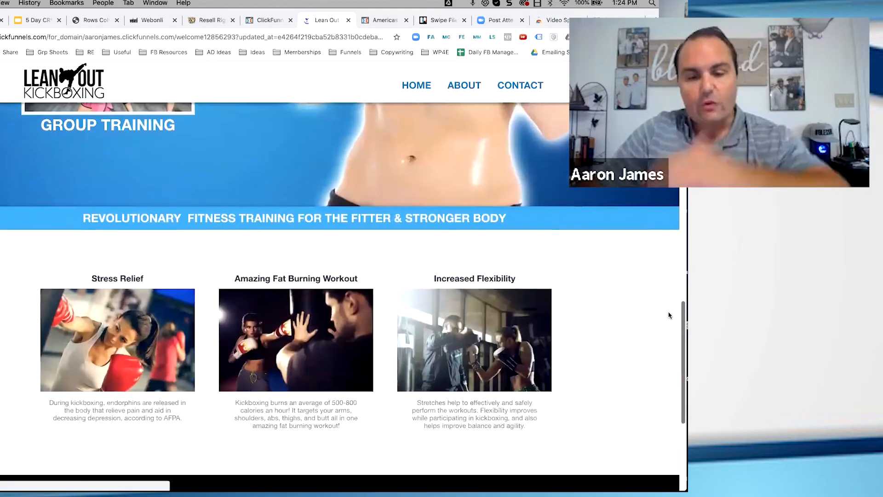
{"action": "scroll", "coordinate": [670, 319], "scroll_direction": "down", "scroll_amount": 10}
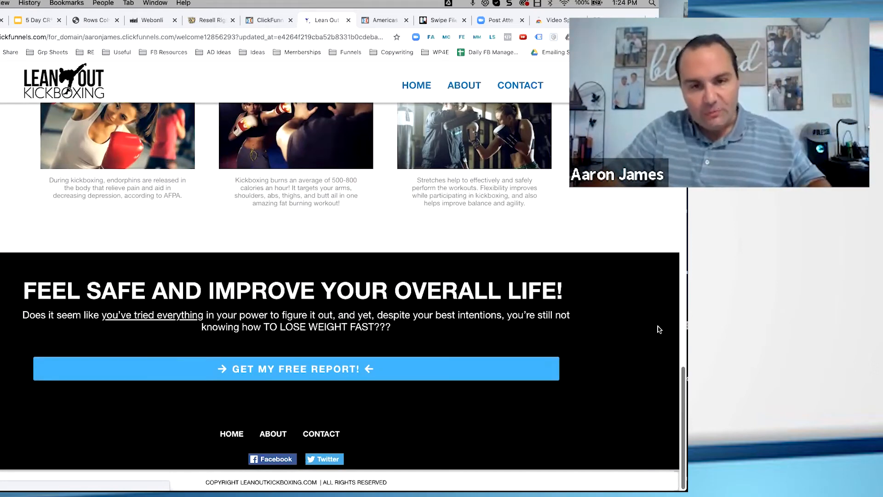
{"action": "scroll", "coordinate": [651, 226], "scroll_direction": "up", "scroll_amount": 20}
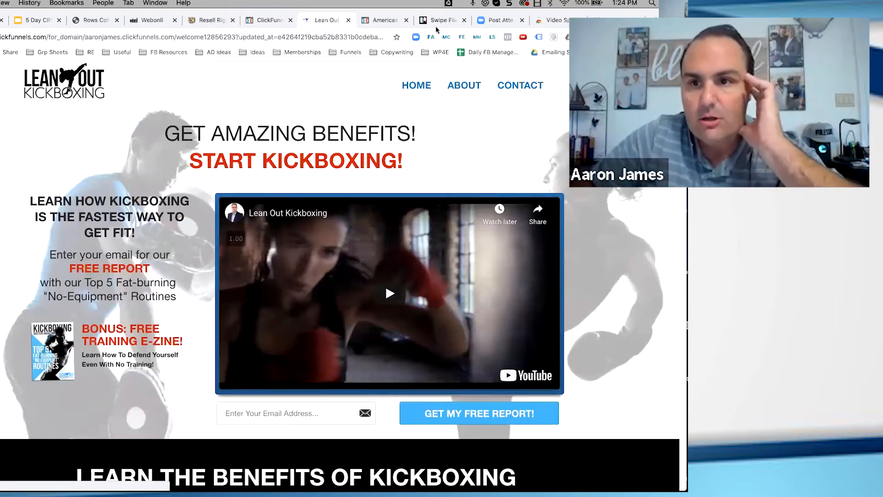
Capture a screenshot of the Lean Out Kickboxing page with Snagit, then reposition and enlarge the Snagit editor window
{"action": "left_click", "coordinate": [508, 6]}
{"action": "left_click", "coordinate": [629, 45]}
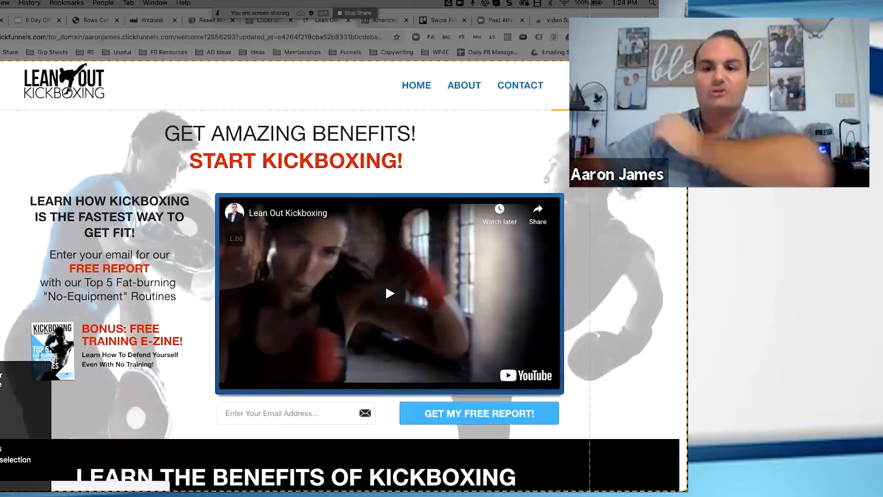
{"action": "left_click", "coordinate": [590, 109]}
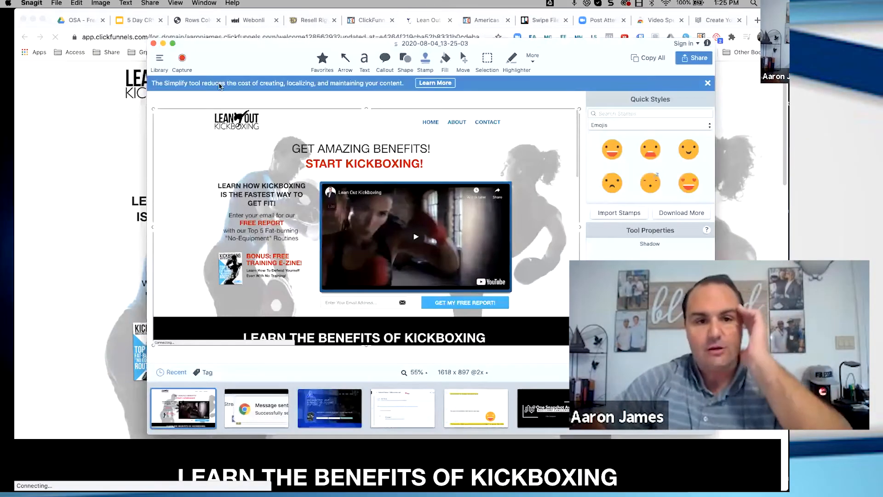
{"action": "left_click_drag", "start_coordinate": [261, 48], "coordinate": [150, 17]}
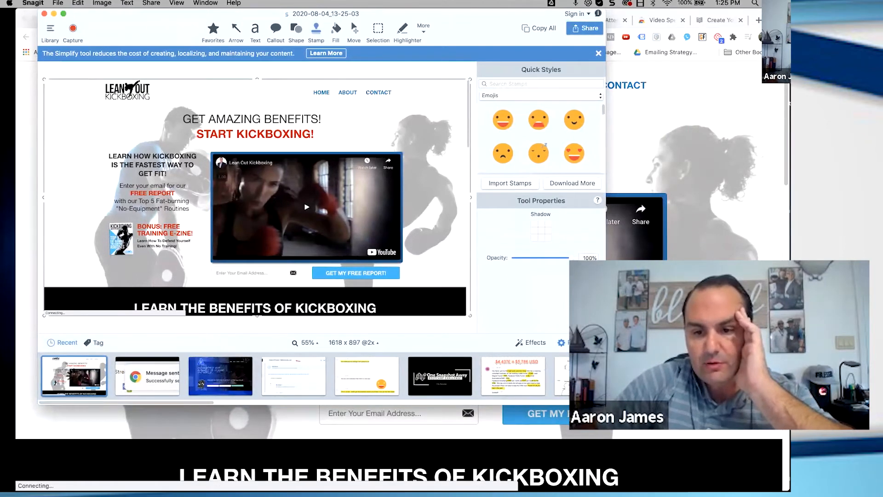
{"action": "double_click", "coordinate": [454, 32]}
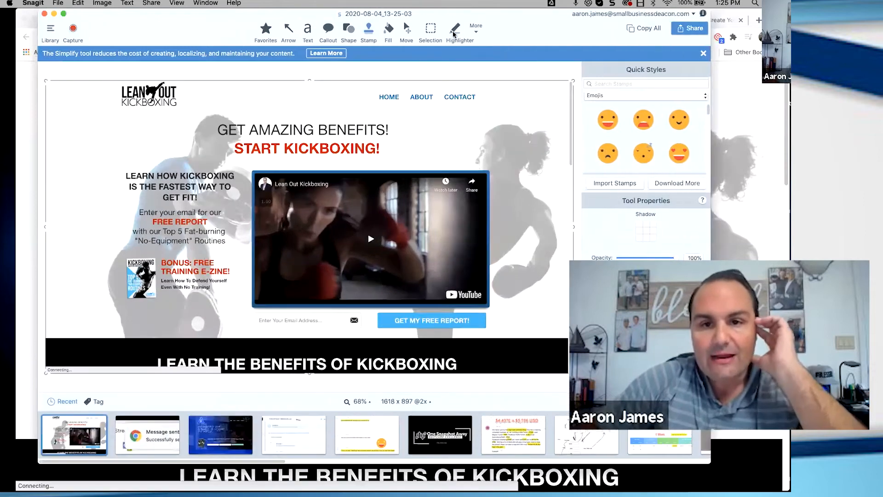
Outline the header section and the hero section of the captured page with teal-outlined rectangles
{"action": "left_click", "coordinate": [455, 32]}
{"action": "left_click", "coordinate": [471, 30]}
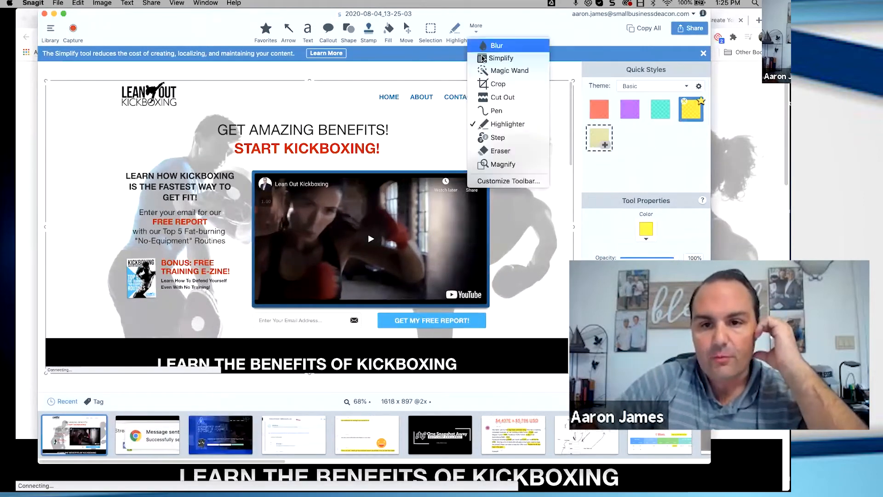
{"action": "left_click", "coordinate": [369, 49]}
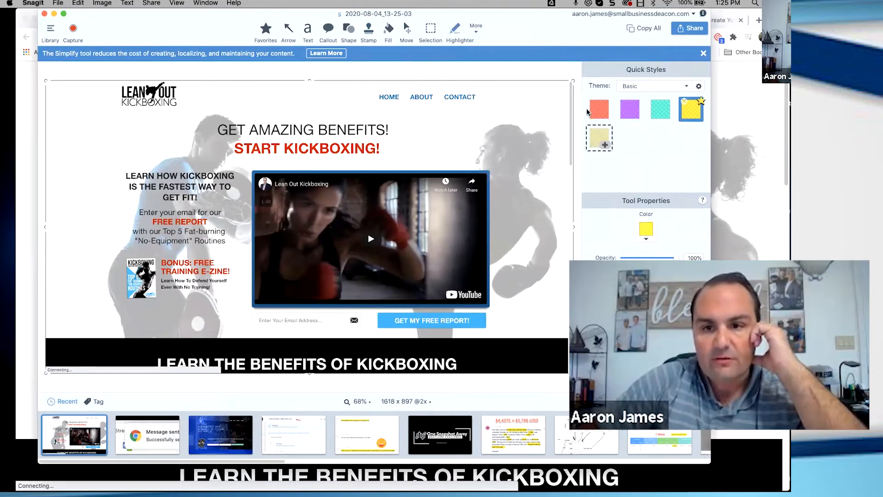
{"action": "scroll", "coordinate": [638, 173], "scroll_direction": "down", "scroll_amount": 1}
{"action": "scroll", "coordinate": [637, 173], "scroll_direction": "down", "scroll_amount": 1}
{"action": "left_click", "coordinate": [634, 161]}
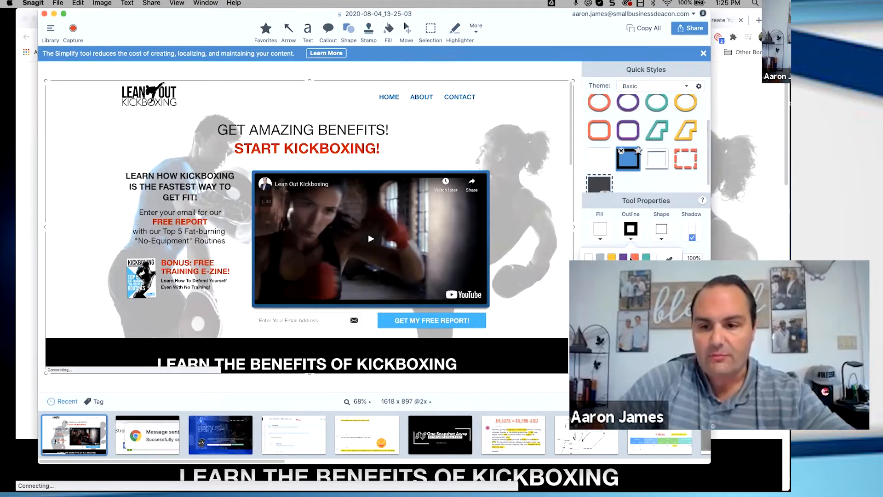
{"action": "left_click", "coordinate": [646, 257]}
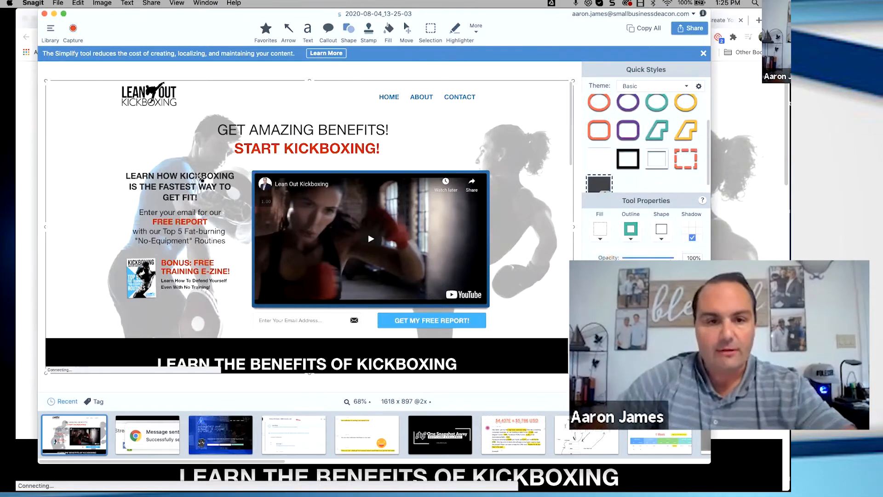
{"action": "left_click_drag", "start_coordinate": [70, 95], "coordinate": [46, 72]}
{"action": "mouse_move", "coordinate": [115, 79]}
{"action": "left_mouse_down"}
{"action": "mouse_move", "coordinate": [534, 92]}
{"action": "mouse_move", "coordinate": [574, 81]}
{"action": "left_mouse_up"}
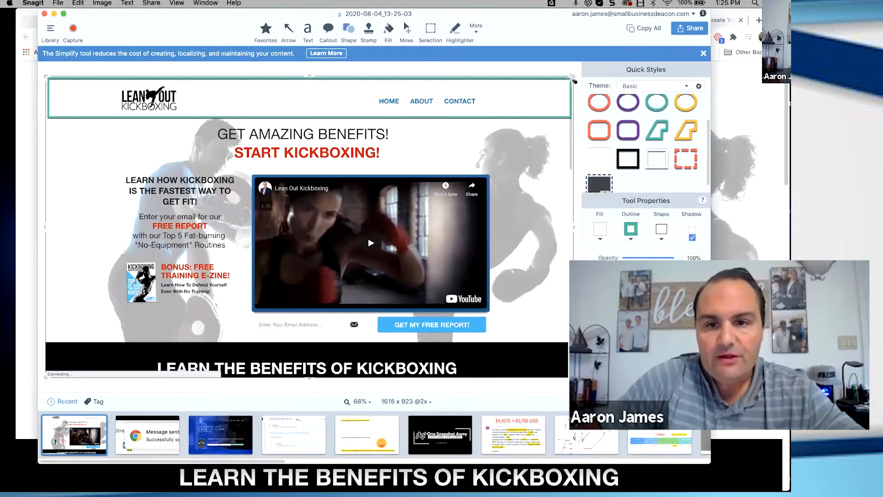
{"action": "mouse_move", "coordinate": [49, 121]}
{"action": "left_mouse_down"}
{"action": "mouse_move", "coordinate": [289, 132]}
{"action": "mouse_move", "coordinate": [507, 207]}
{"action": "mouse_move", "coordinate": [540, 317]}
{"action": "mouse_move", "coordinate": [562, 342]}
{"action": "left_mouse_up"}
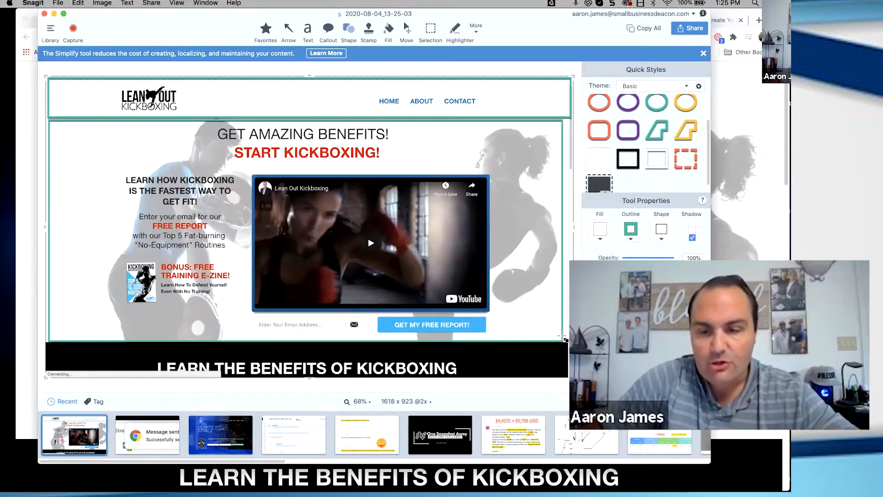
Draw black rectangles around the logo column and the navigation links column in the header section
{"action": "left_click", "coordinate": [636, 235]}
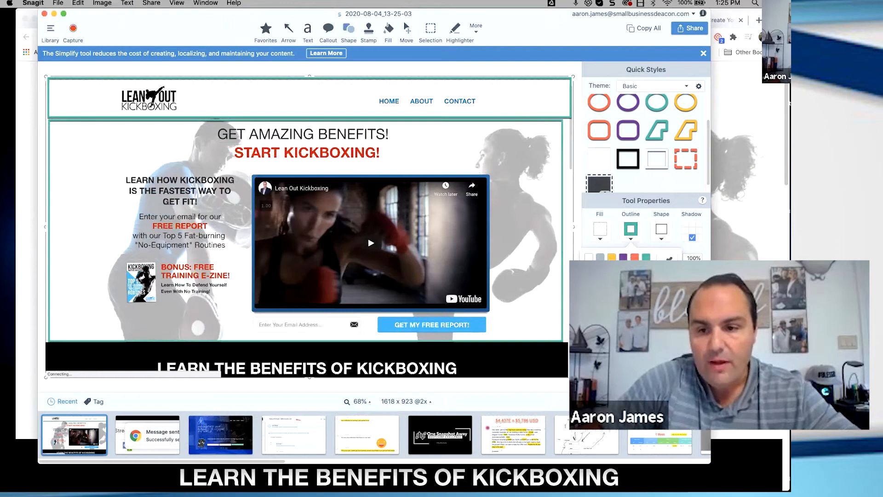
{"action": "left_click", "coordinate": [629, 158]}
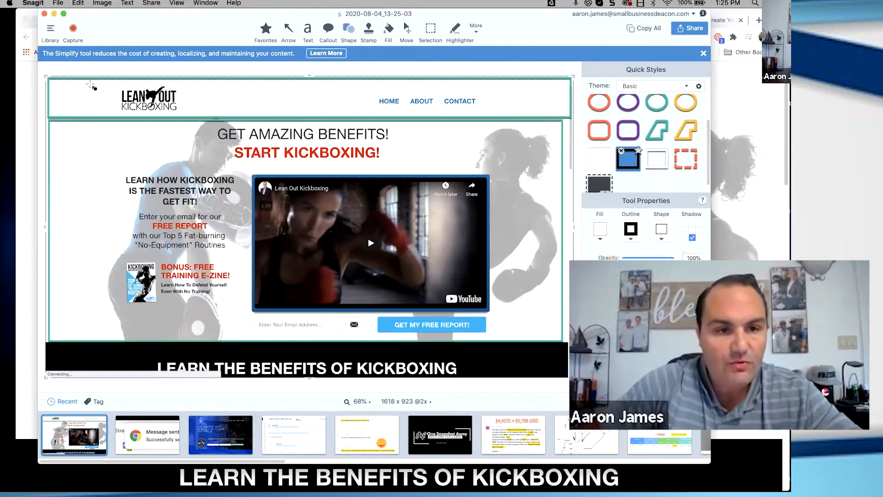
{"action": "left_click_drag", "start_coordinate": [59, 80], "coordinate": [323, 118]}
{"action": "left_click_drag", "start_coordinate": [325, 82], "coordinate": [553, 118]}
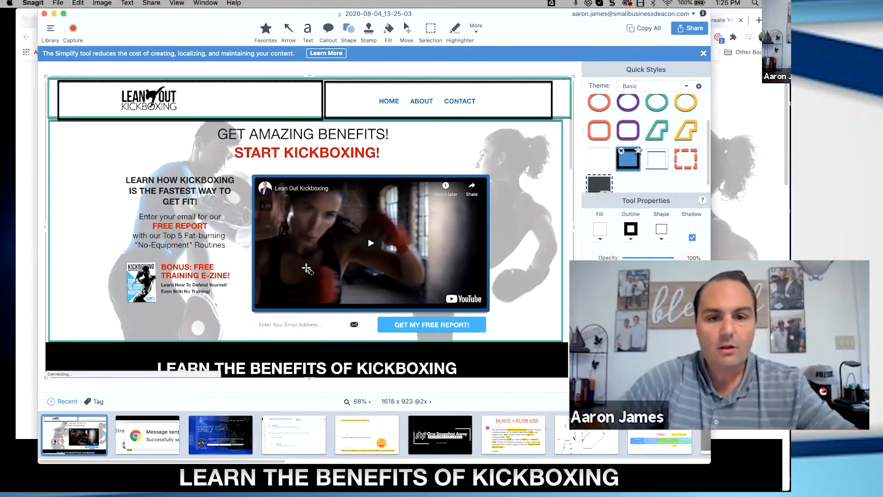
Draw black rectangles around the hero section's headline row, text column, video column and the three columns of the email form row
{"action": "left_click_drag", "start_coordinate": [58, 123], "coordinate": [544, 166]}
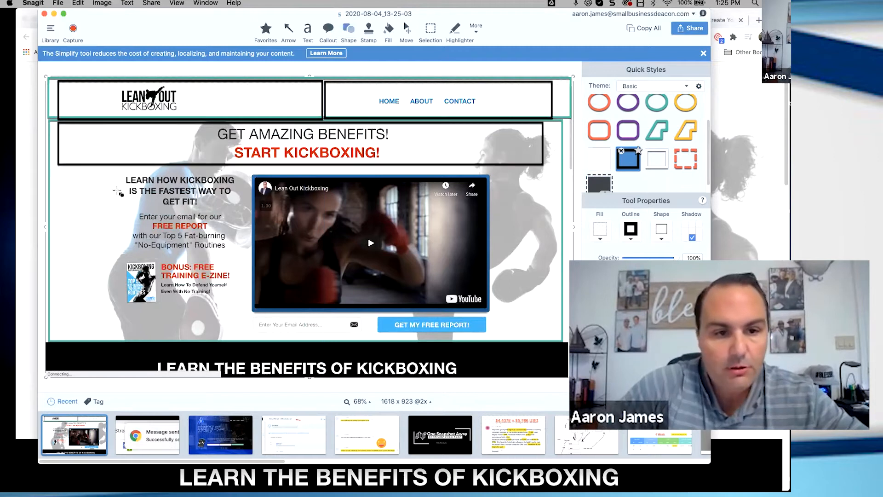
{"action": "left_click_drag", "start_coordinate": [62, 167], "coordinate": [244, 316]}
{"action": "left_click_drag", "start_coordinate": [368, 164], "coordinate": [546, 314]}
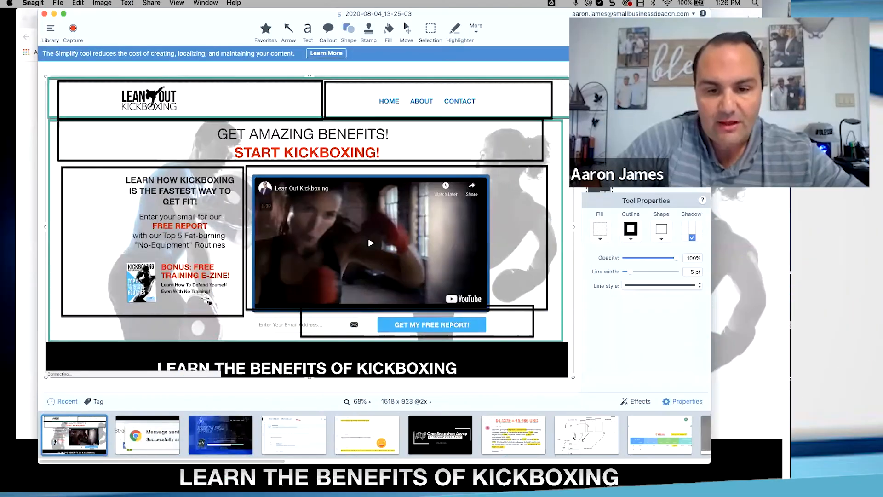
{"action": "left_click_drag", "start_coordinate": [206, 300], "coordinate": [100, 310]}
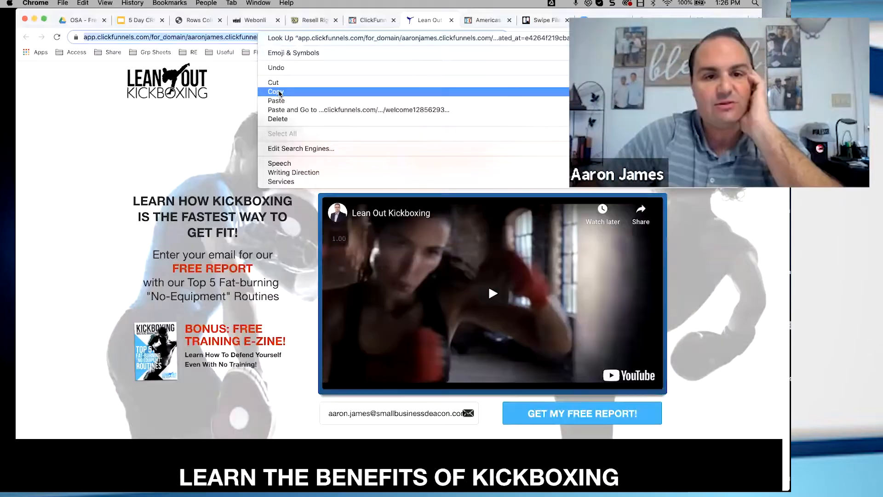
Switch to Chrome, copy the Lean Out Kickboxing page's URL and return to the new funnel step form in Webonli
{"action": "left_click", "coordinate": [276, 92]}
{"action": "key", "text": "super+Tab"}
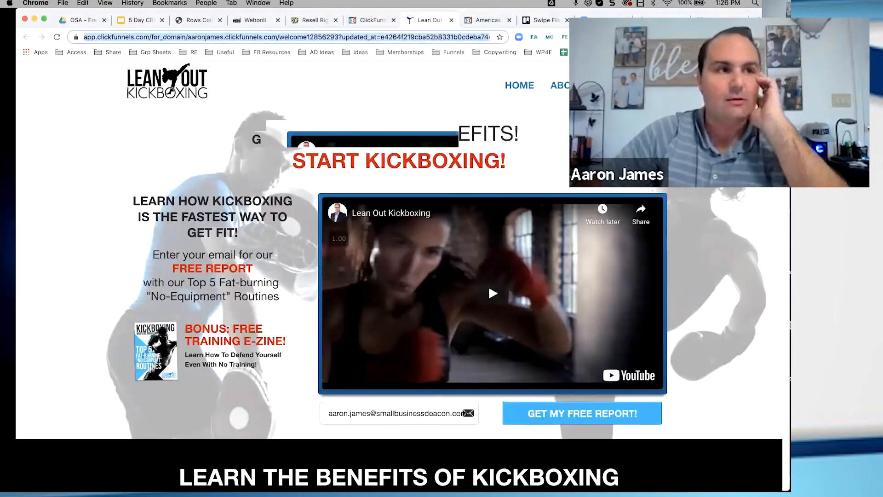
{"action": "left_click", "coordinate": [203, 20]}
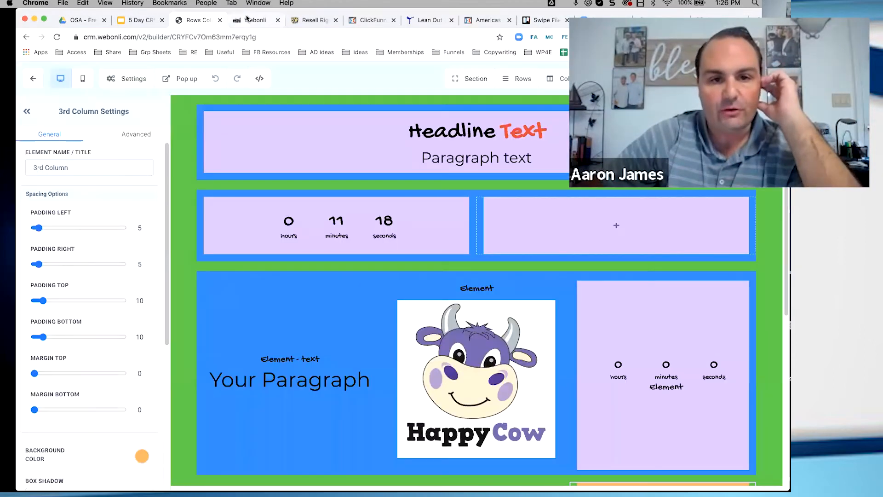
{"action": "left_click", "coordinate": [248, 19]}
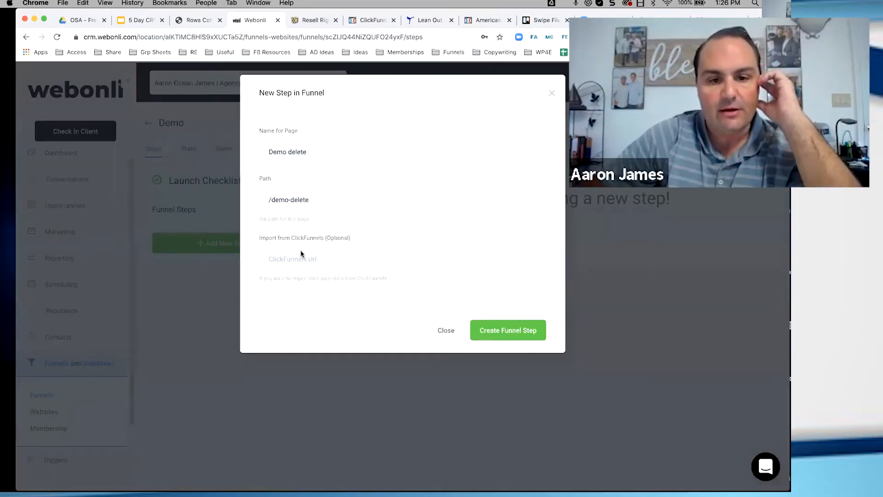
Enter the copied ClickFunnels URL as the import source, confirm permission to use the assets and create the Demo delete step
{"action": "left_click", "coordinate": [347, 258]}
{"action": "key", "text": "super+v"}
{"action": "left_click", "coordinate": [265, 299]}
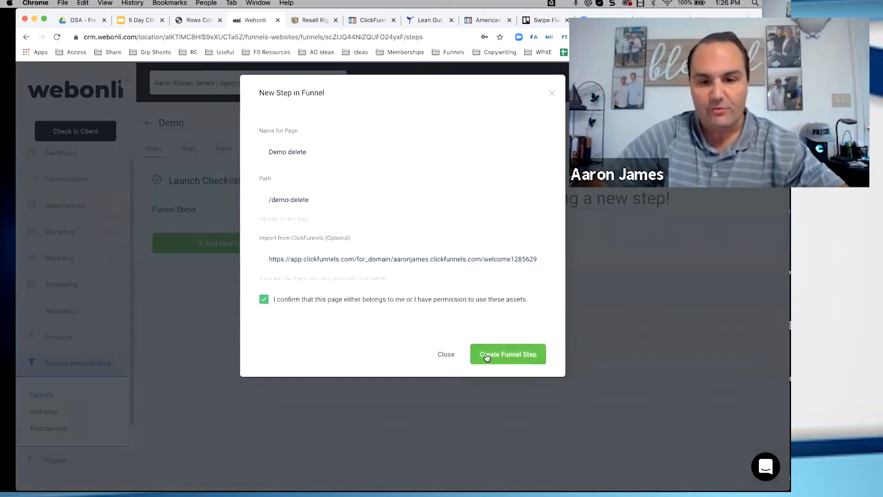
{"action": "left_click", "coordinate": [491, 354]}
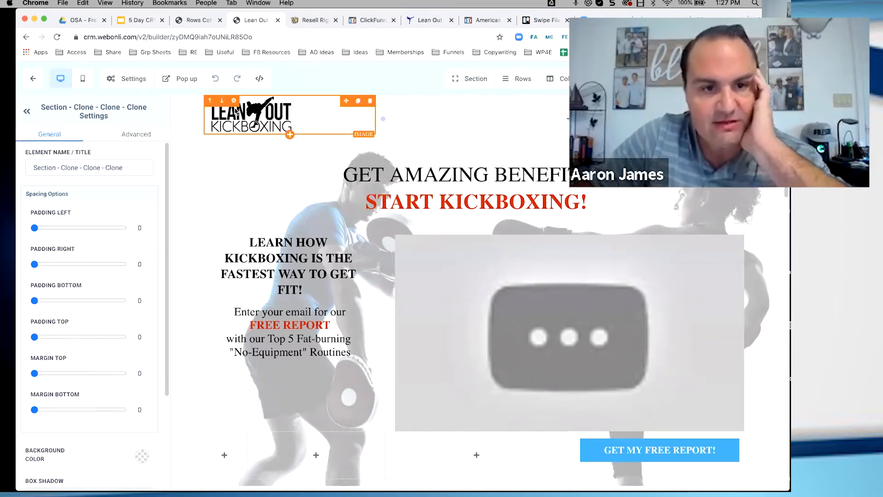
Inspect the logo image and headline settings of the imported page, then view its SEO settings
{"action": "left_click", "coordinate": [234, 101]}
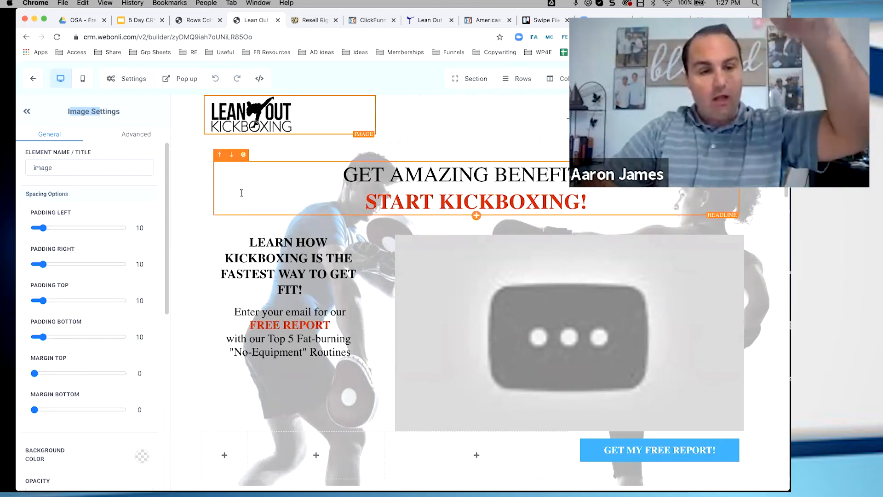
{"action": "left_click", "coordinate": [244, 155]}
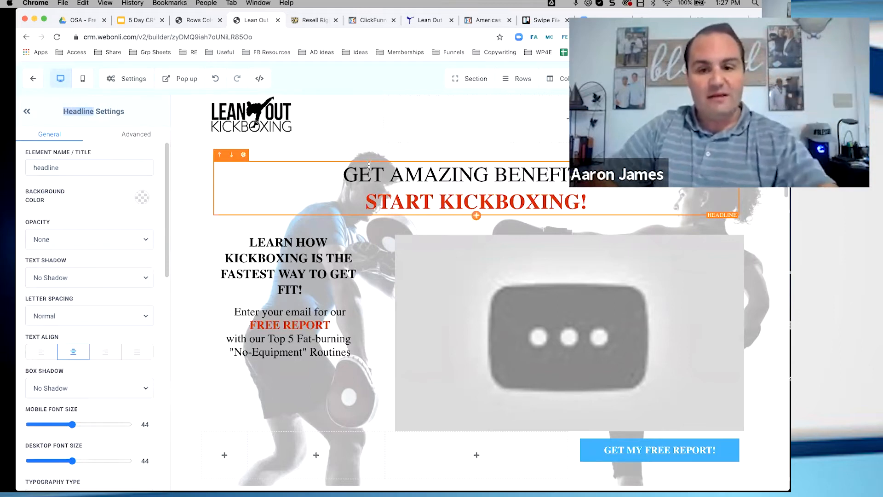
{"action": "scroll", "coordinate": [345, 198], "scroll_direction": "down", "scroll_amount": 1}
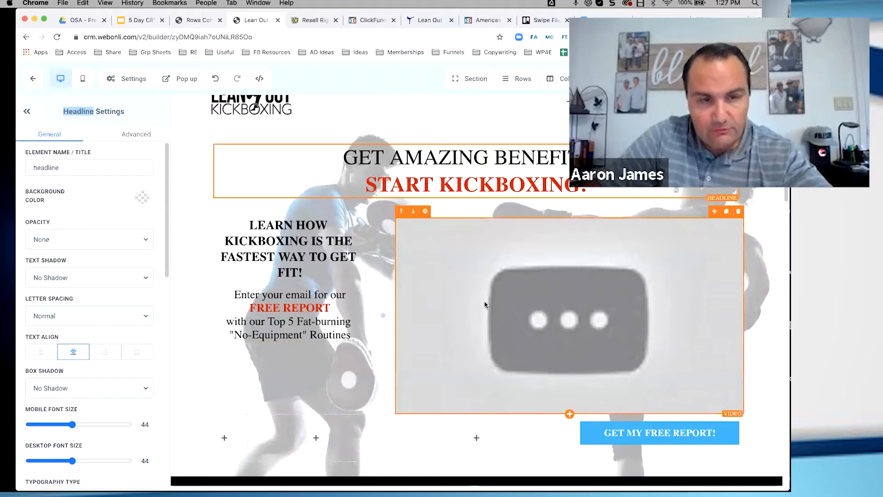
{"action": "left_click", "coordinate": [761, 79]}
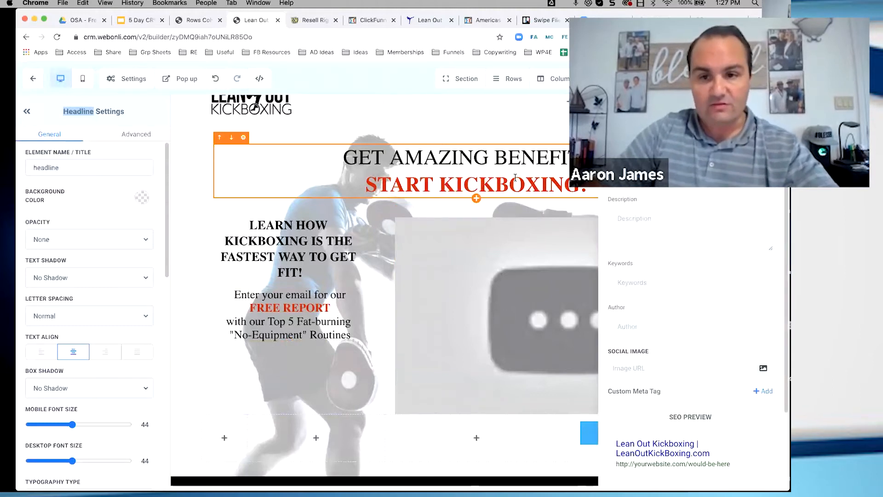
{"action": "left_click", "coordinate": [555, 135]}
{"action": "scroll", "coordinate": [407, 184], "scroll_direction": "up", "scroll_amount": 1}
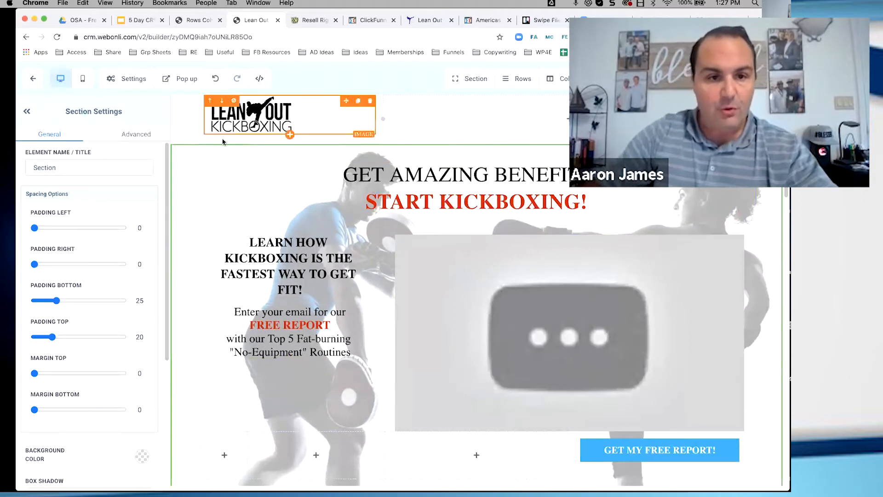
Return to the Demo funnel and create a second step named "demwoe 2" with the path /demor and no import
{"action": "left_click", "coordinate": [31, 78]}
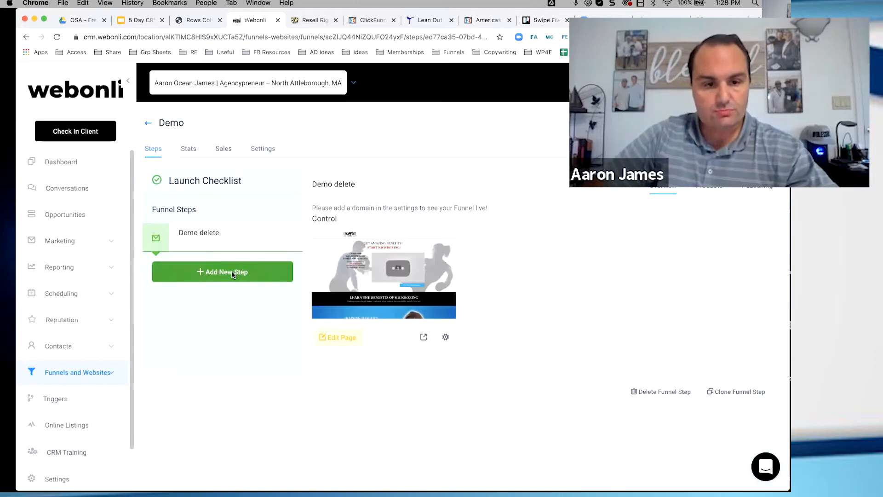
{"action": "left_click", "coordinate": [232, 275]}
{"action": "left_click", "coordinate": [306, 152]}
{"action": "type", "text": "demwoe 2"}
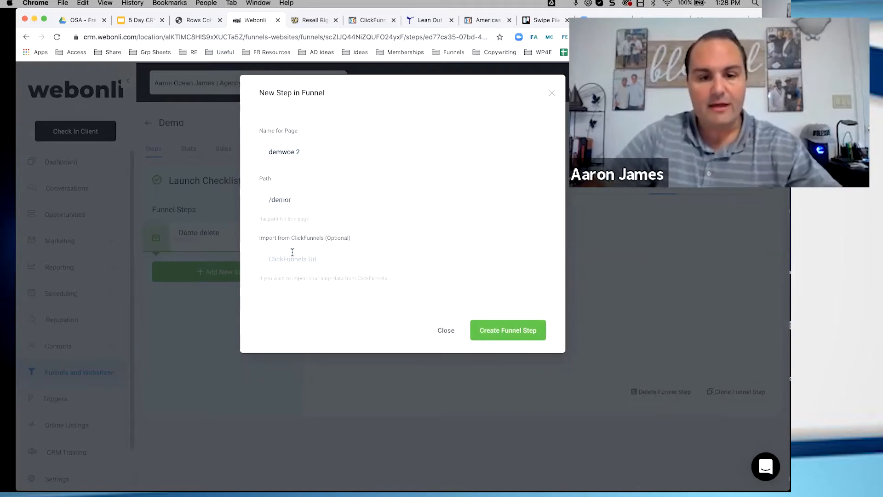
{"action": "left_click", "coordinate": [498, 331]}
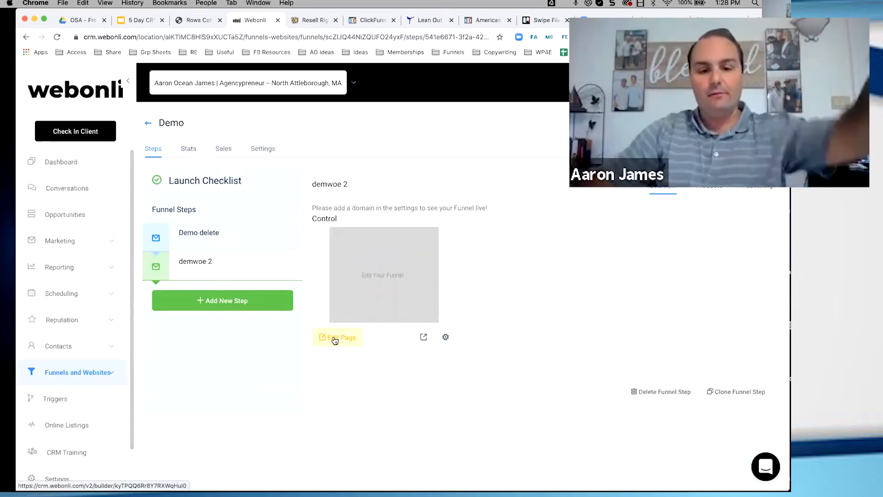
Open the demwoe 2 page in the funnel builder and add an empty section to it
{"action": "left_click", "coordinate": [334, 339]}
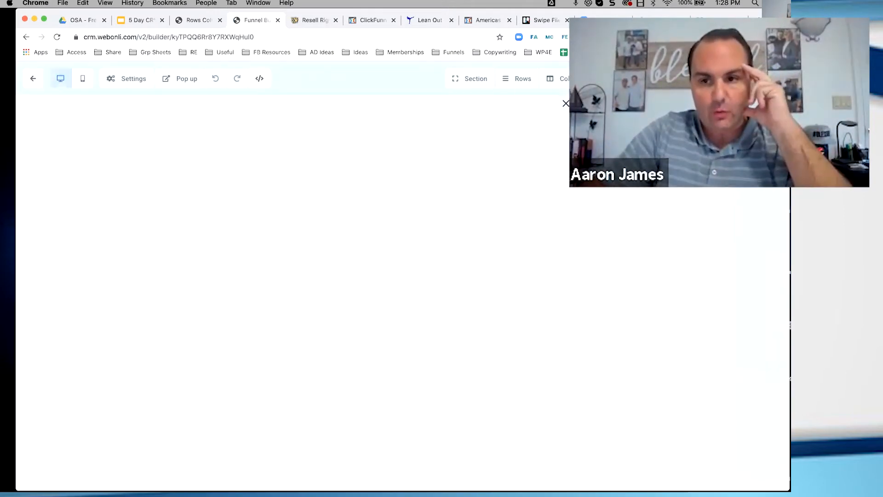
{"action": "left_click", "coordinate": [603, 134]}
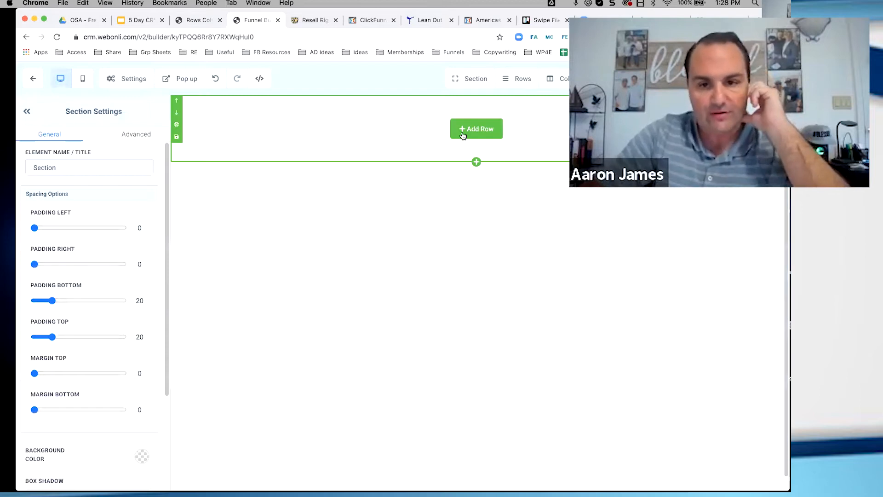
Duplicate the builder's browser tab and go back to the Demo funnel's steps in the copy
{"action": "right_click", "coordinate": [257, 21]}
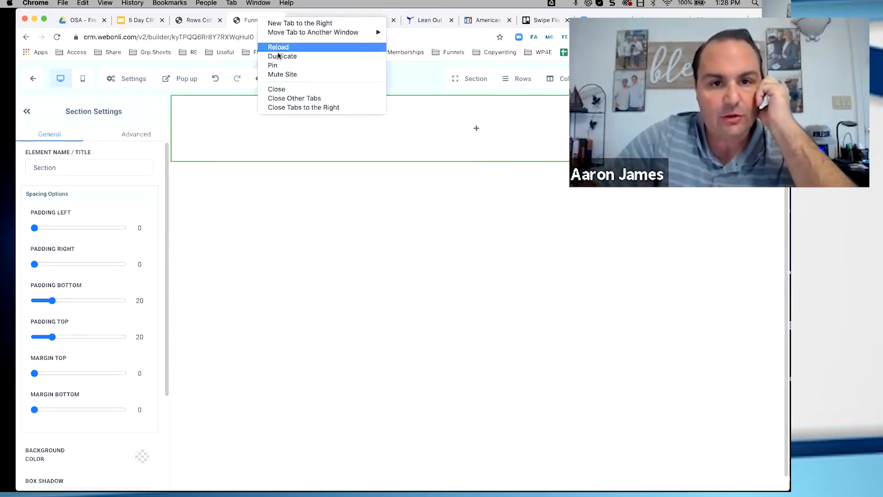
{"action": "left_click", "coordinate": [281, 56]}
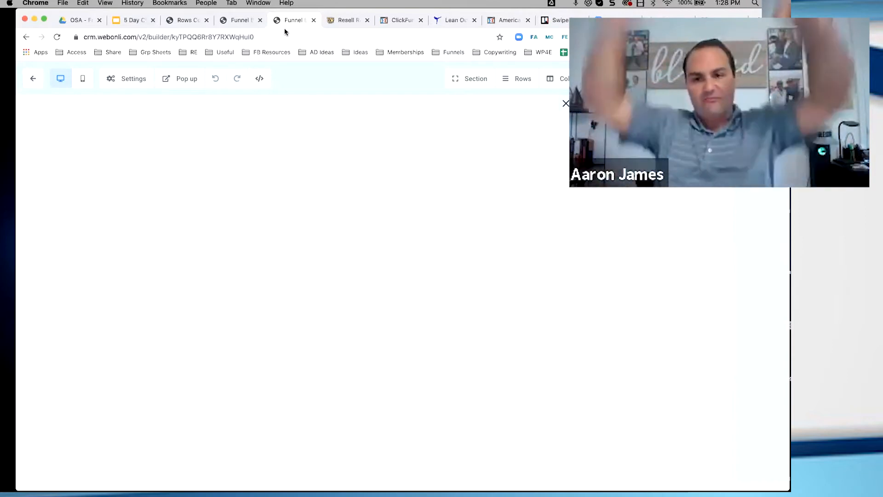
{"action": "left_click", "coordinate": [566, 104]}
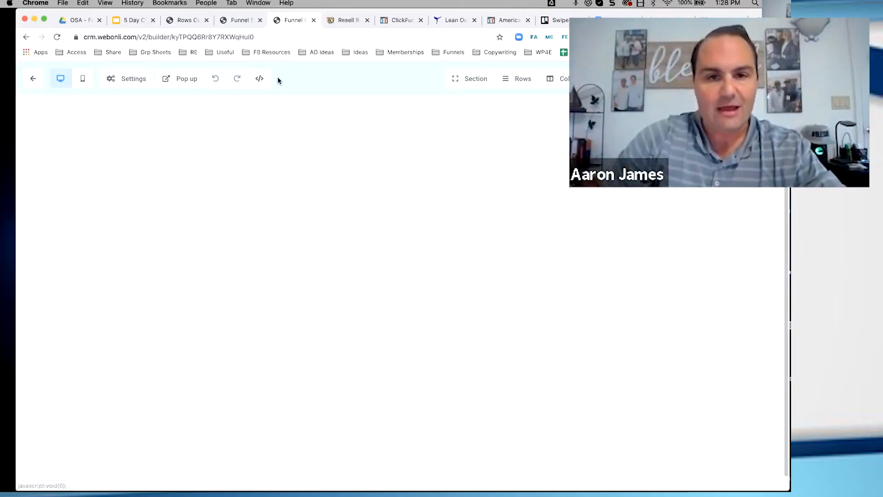
{"action": "left_click", "coordinate": [31, 80]}
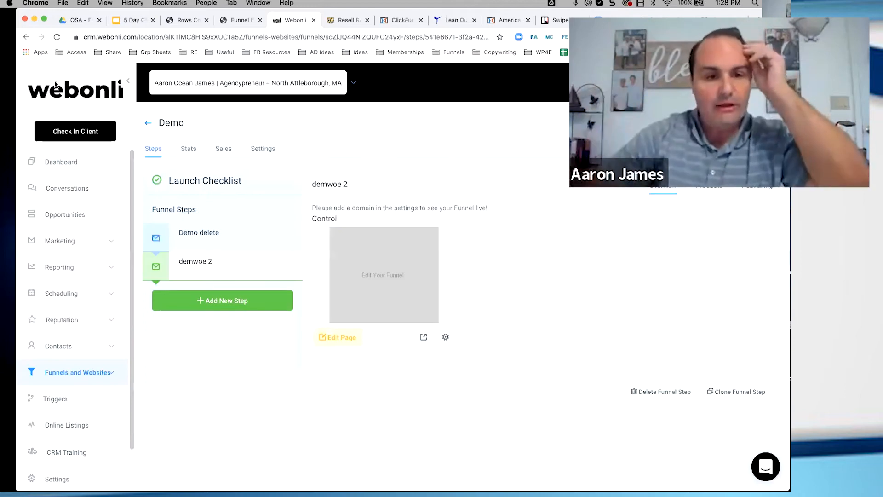
Move the duplicated browser tab beside the blank page's tab and open the Demo delete page in the funnel builder
{"action": "left_click", "coordinate": [214, 236]}
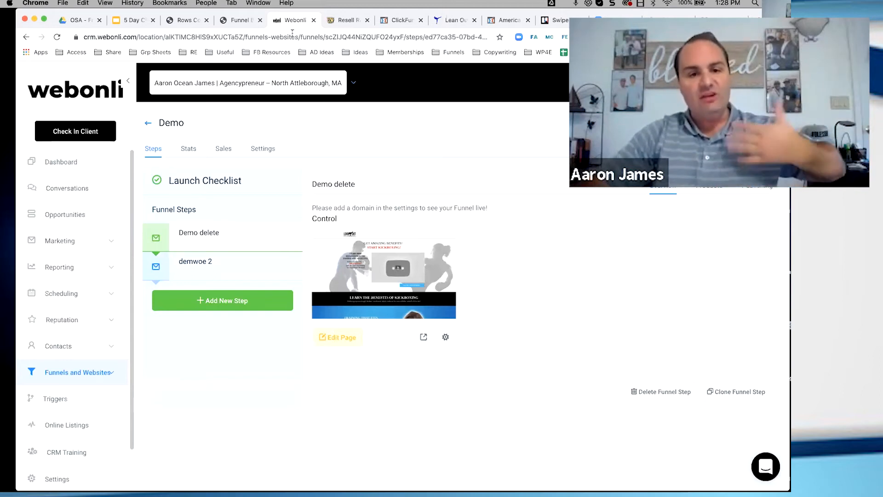
{"action": "left_click_drag", "start_coordinate": [292, 21], "coordinate": [239, 21]}
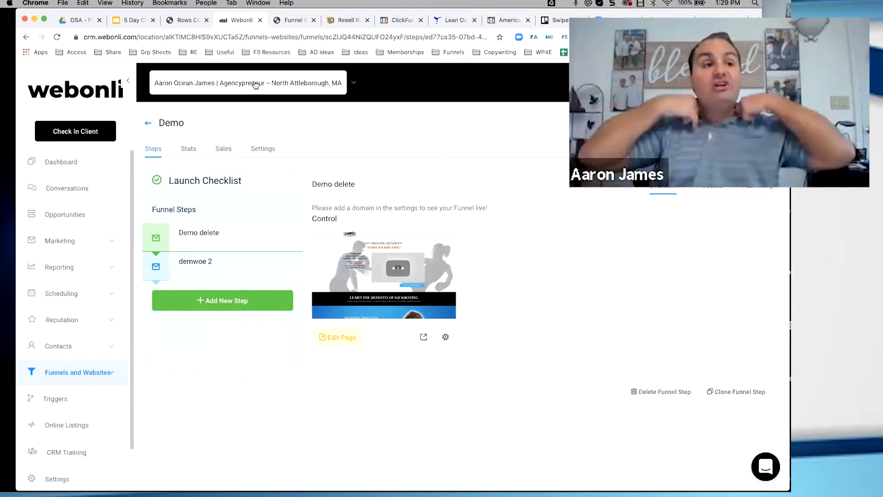
{"action": "left_click", "coordinate": [355, 340]}
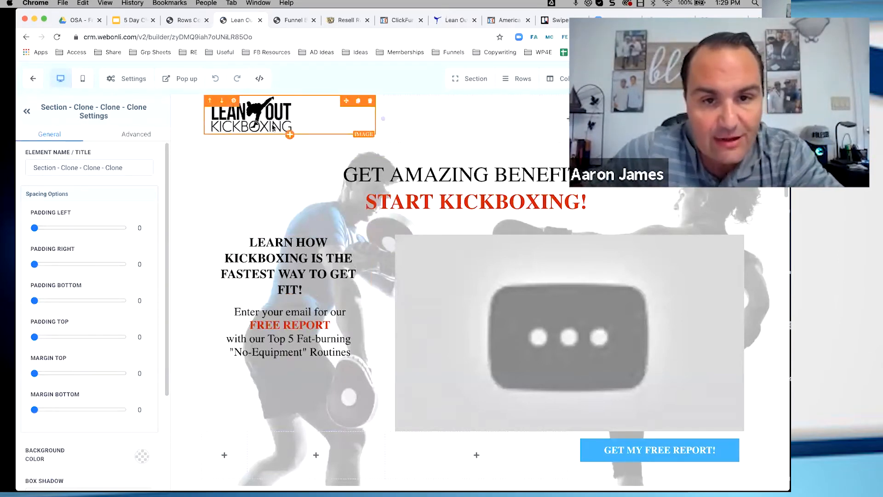
Add a two-column row to the empty section of the blank page
{"action": "left_click", "coordinate": [288, 23]}
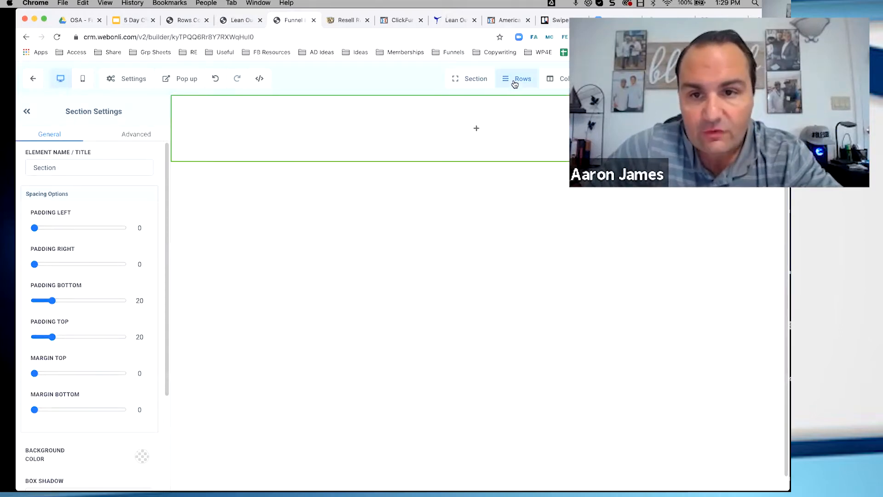
{"action": "left_click", "coordinate": [517, 96]}
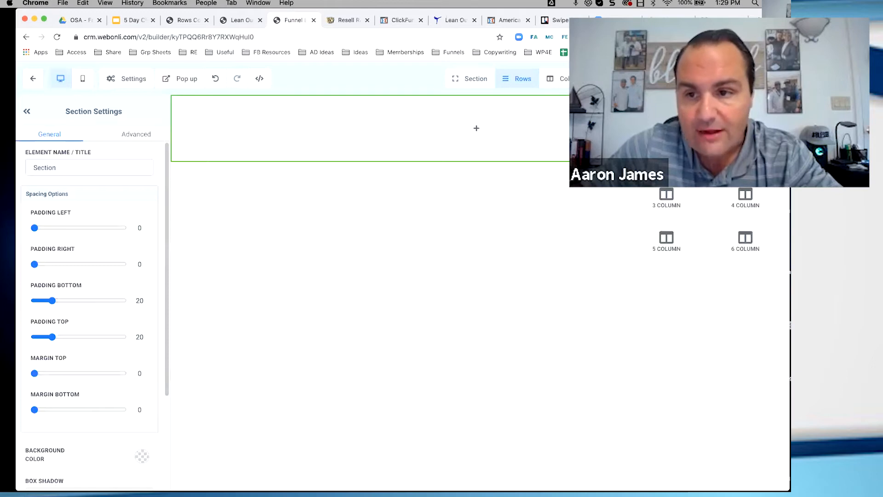
{"action": "left_click", "coordinate": [745, 153]}
Check the header of the imported kickboxing page, then add an image element to the first column of the blank page's row
{"action": "left_click", "coordinate": [239, 20]}
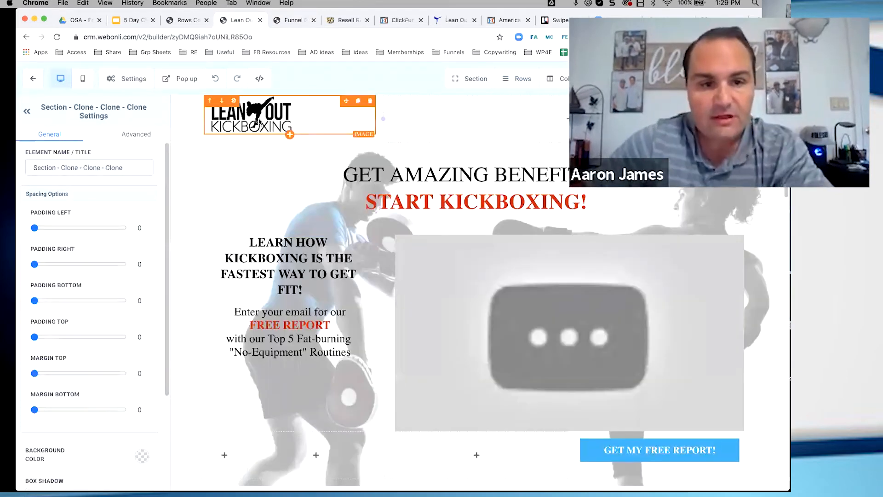
{"action": "left_click", "coordinate": [295, 20]}
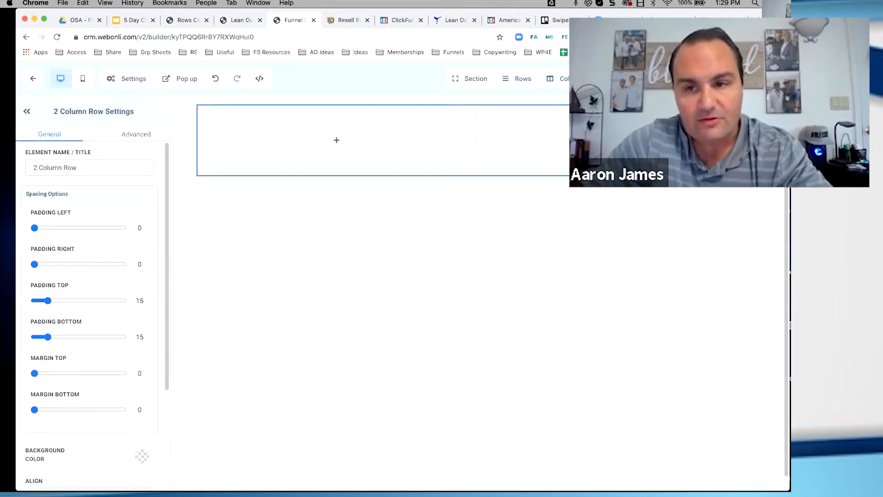
{"action": "left_click", "coordinate": [616, 140]}
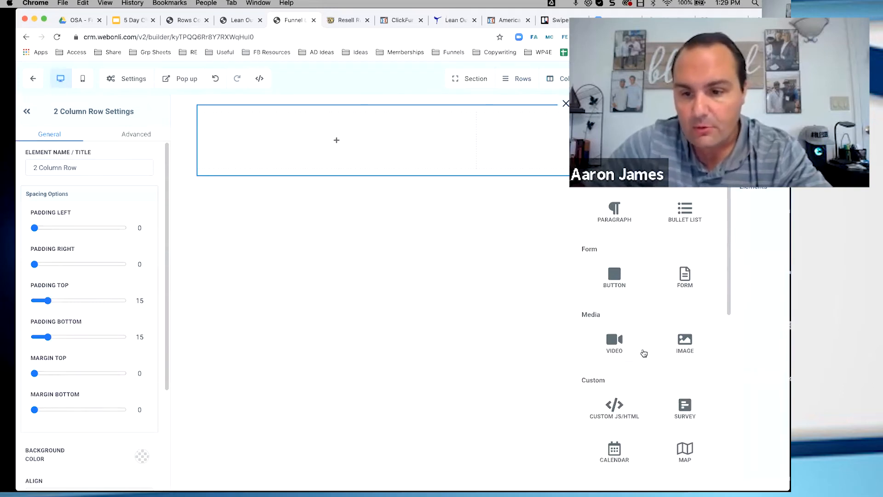
{"action": "left_click_drag", "start_coordinate": [670, 345], "coordinate": [181, 142]}
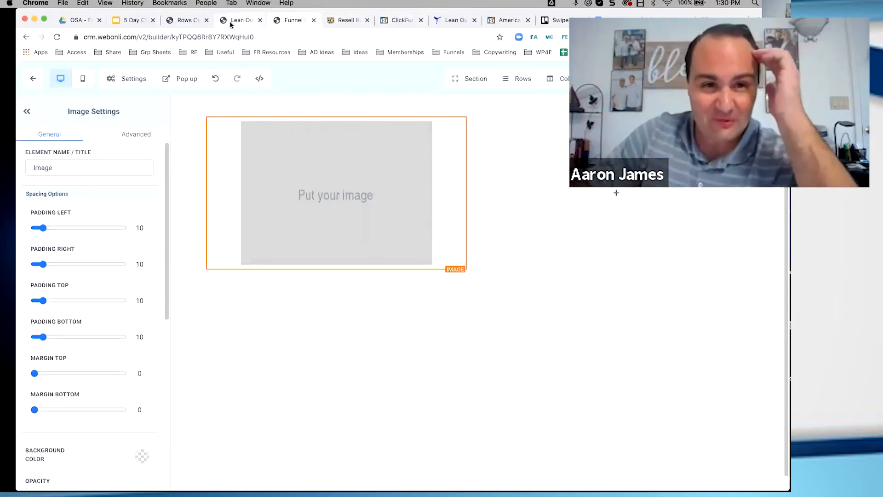
Inspect the headline's column on the imported page, then add a one-column row below the image row on the blank page
{"action": "left_click", "coordinate": [245, 22]}
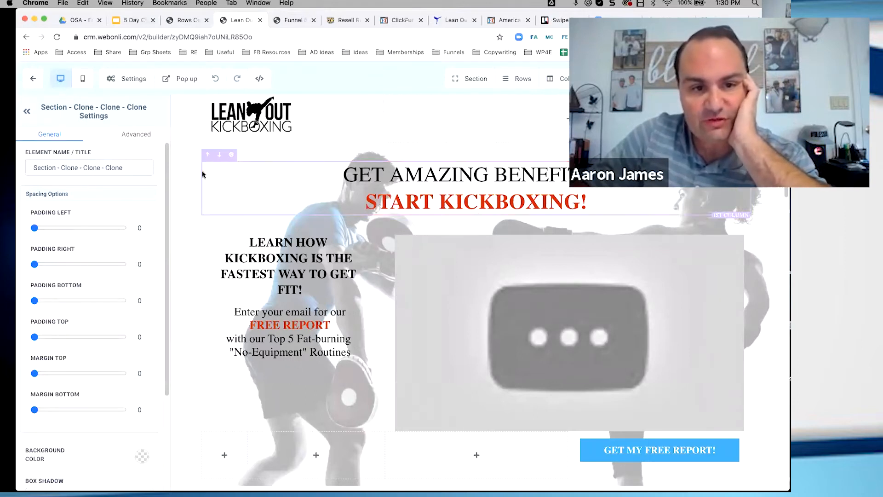
{"action": "left_click", "coordinate": [203, 174]}
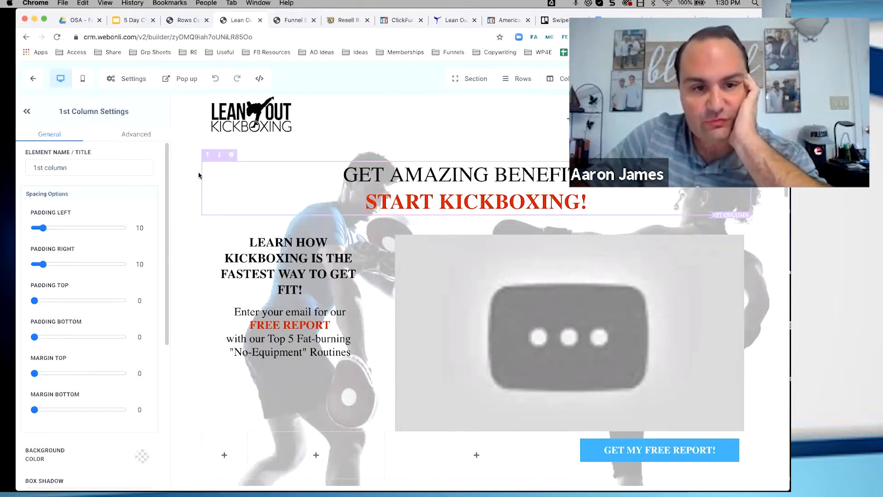
{"action": "left_click", "coordinate": [290, 21]}
{"action": "left_click", "coordinate": [523, 82]}
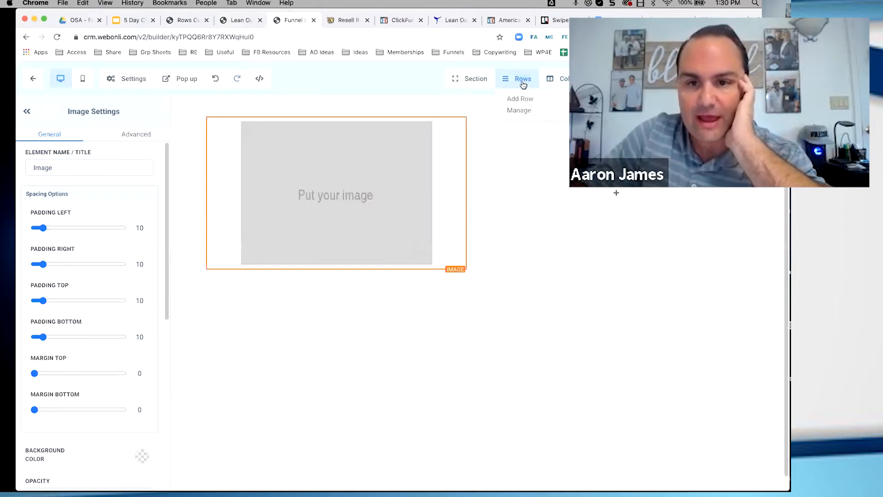
{"action": "left_click", "coordinate": [524, 100]}
{"action": "left_click_drag", "start_coordinate": [667, 152], "coordinate": [476, 282]}
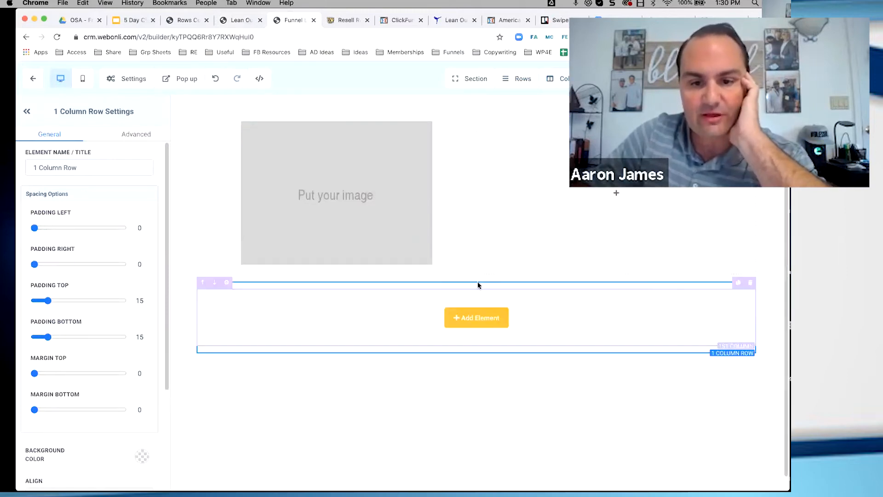
Check the text and video layout on the imported page, then add a second two-column row below the one-column row
{"action": "left_click", "coordinate": [228, 20]}
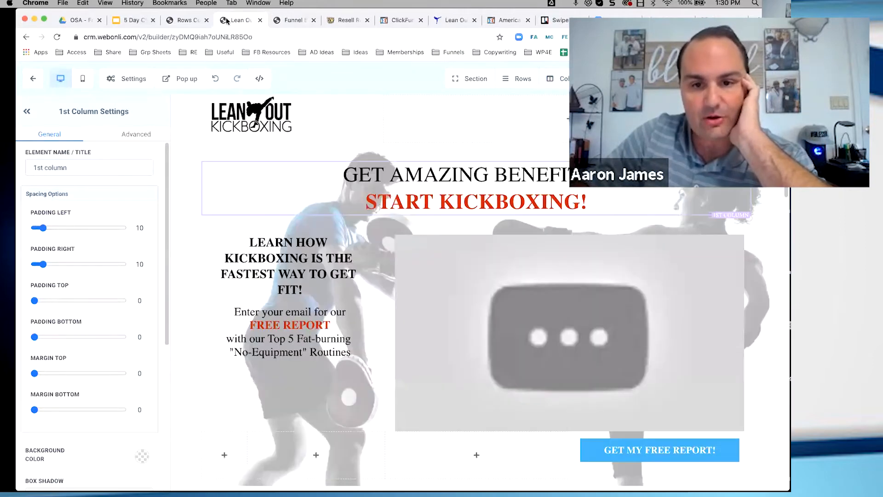
{"action": "scroll", "coordinate": [323, 171], "scroll_direction": "down", "scroll_amount": 3}
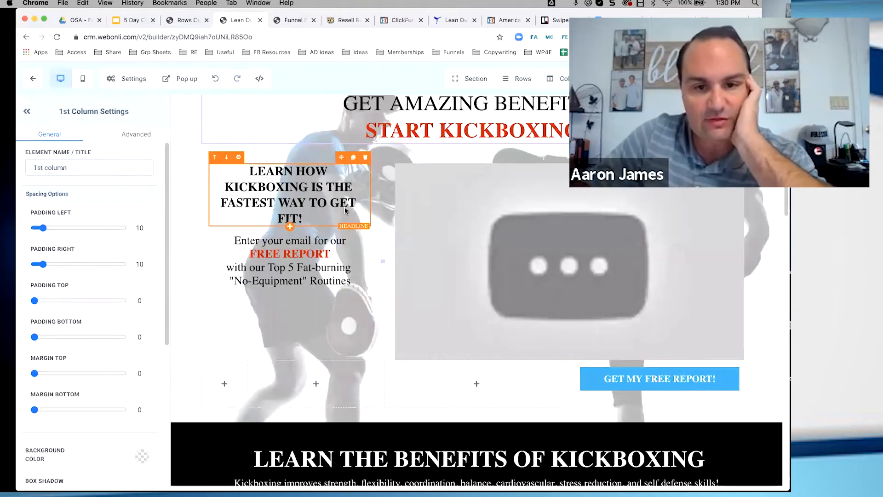
{"action": "left_click", "coordinate": [292, 20]}
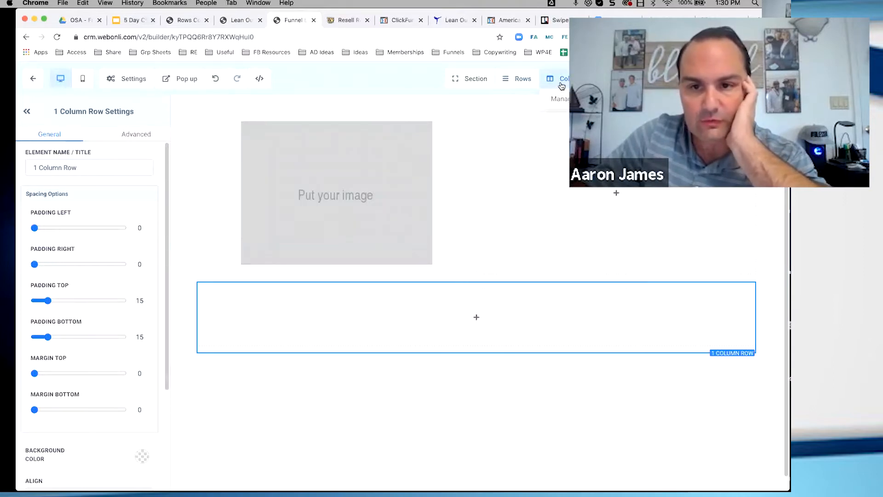
{"action": "mouse_move", "coordinate": [529, 84]}
{"action": "left_click", "coordinate": [521, 99]}
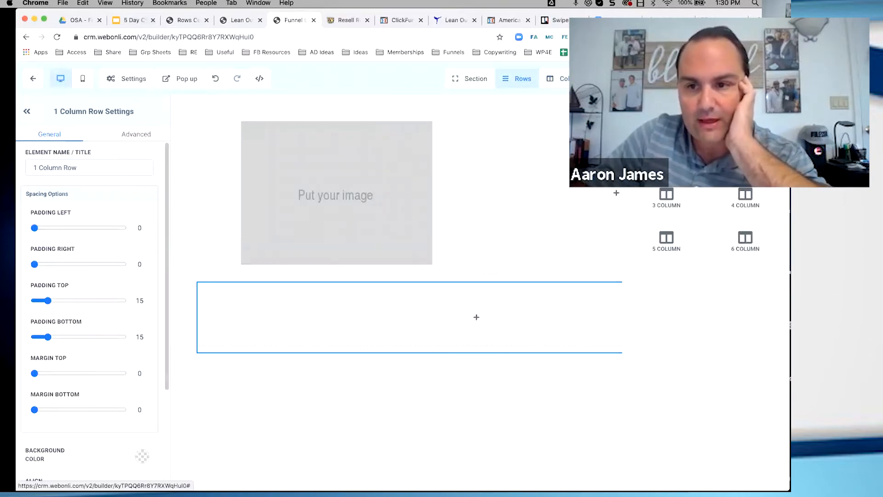
{"action": "left_click_drag", "start_coordinate": [743, 156], "coordinate": [433, 365]}
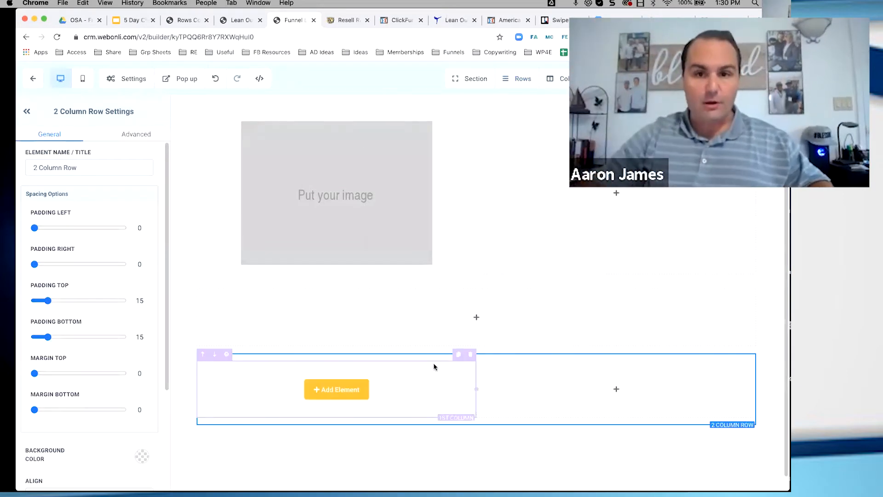
Check the imported page's headline area, then add a headline element to the one-column row of the blank page
{"action": "left_click", "coordinate": [235, 22]}
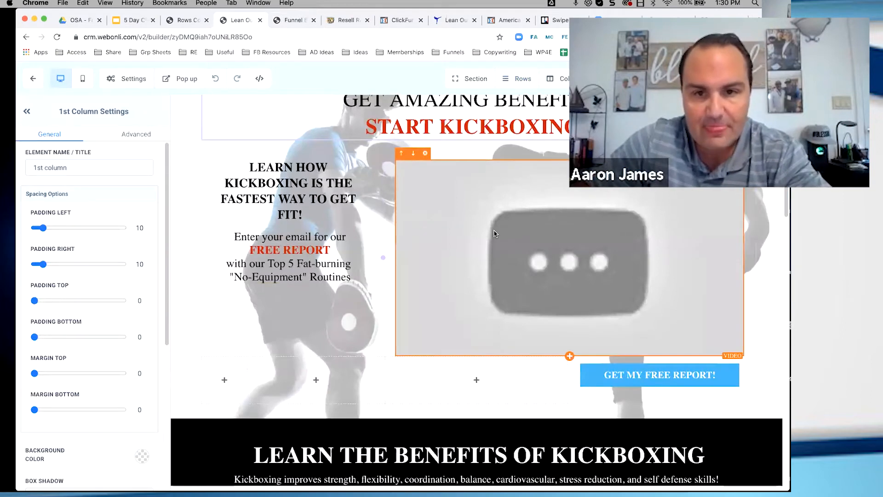
{"action": "scroll", "coordinate": [495, 235], "scroll_direction": "up", "scroll_amount": 3}
{"action": "left_click", "coordinate": [290, 20]}
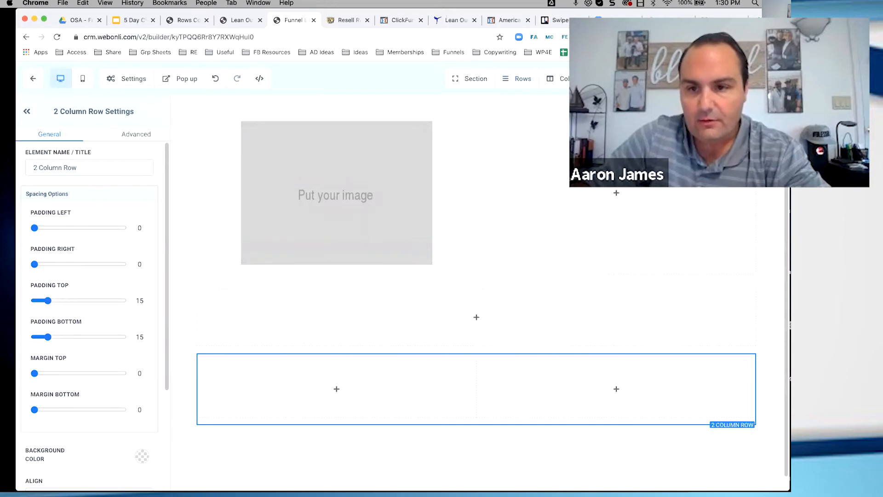
{"action": "left_click", "coordinate": [619, 79]}
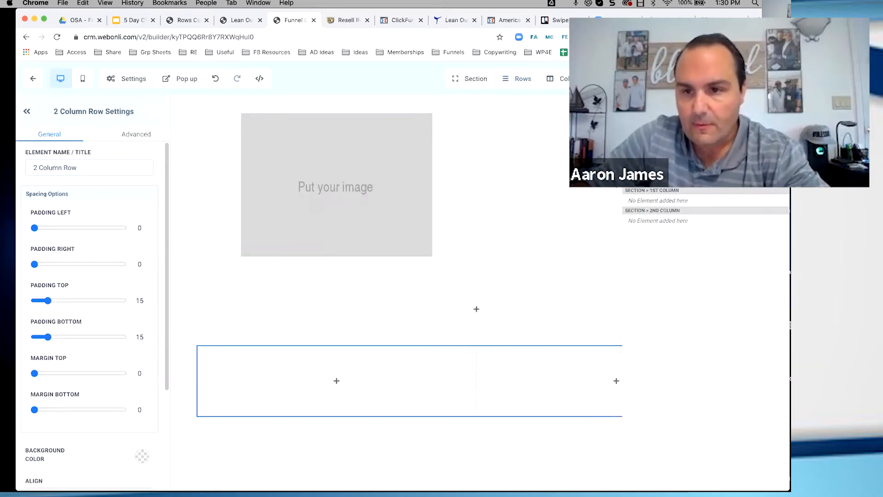
{"action": "left_click", "coordinate": [634, 111]}
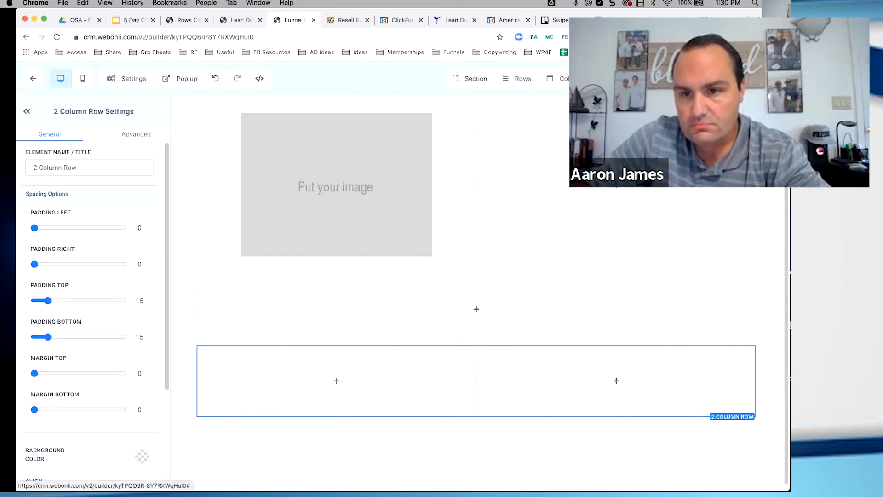
{"action": "left_click", "coordinate": [617, 380]}
{"action": "left_click_drag", "start_coordinate": [615, 147], "coordinate": [451, 321]}
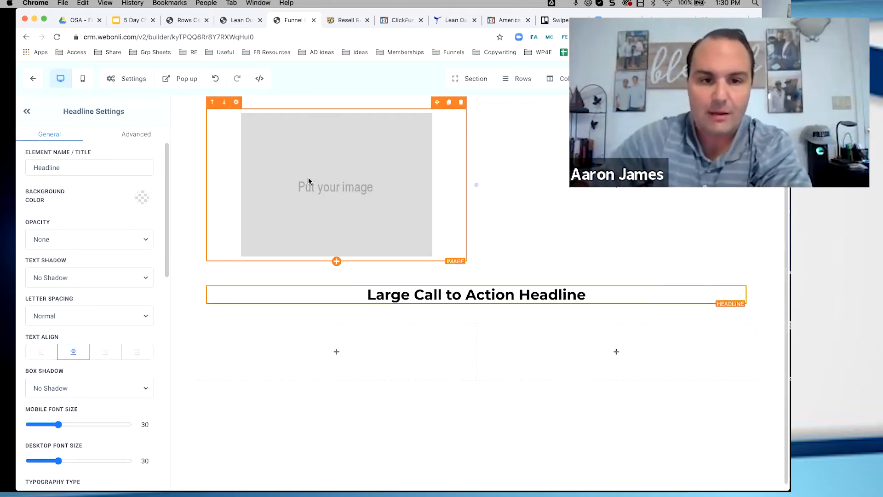
Compare the settings of the image element with those of the headline element
{"action": "left_click", "coordinate": [236, 102]}
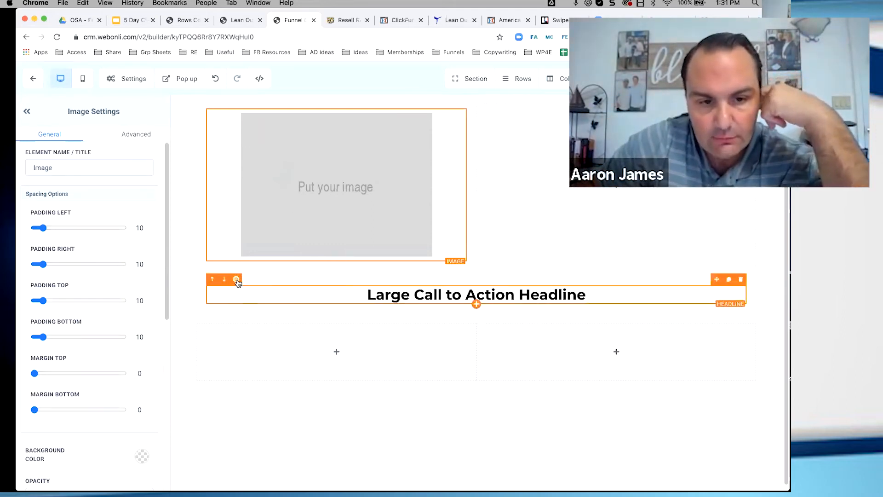
{"action": "left_click", "coordinate": [236, 280]}
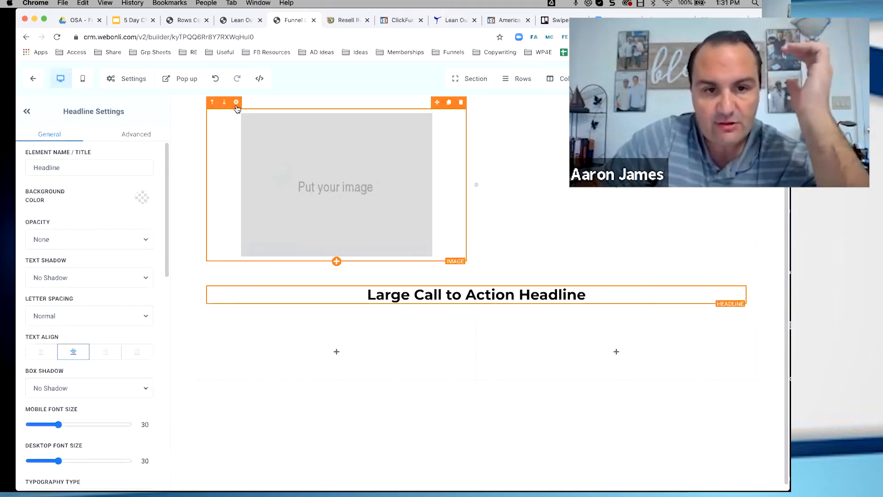
{"action": "left_click", "coordinate": [236, 103]}
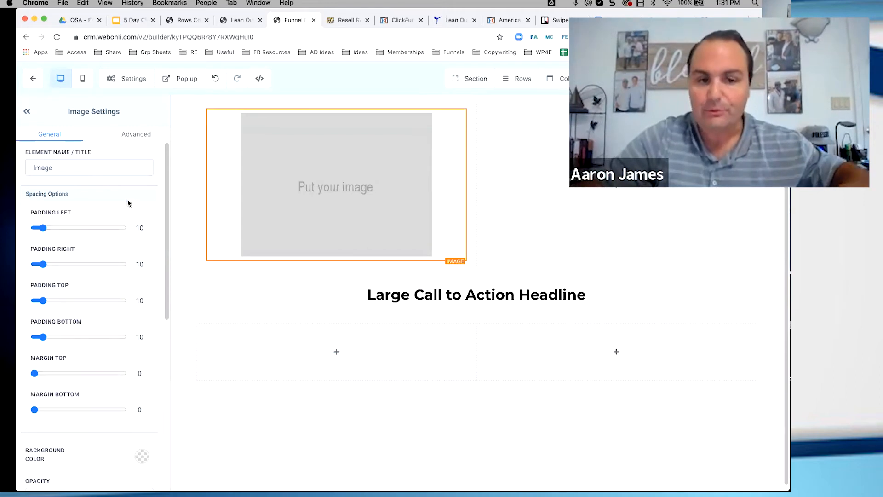
Replace the placeholder image with the One Snapshot Away Bootcamp Challenge logo from the Media Library
{"action": "scroll", "coordinate": [111, 216], "scroll_direction": "down", "scroll_amount": 5}
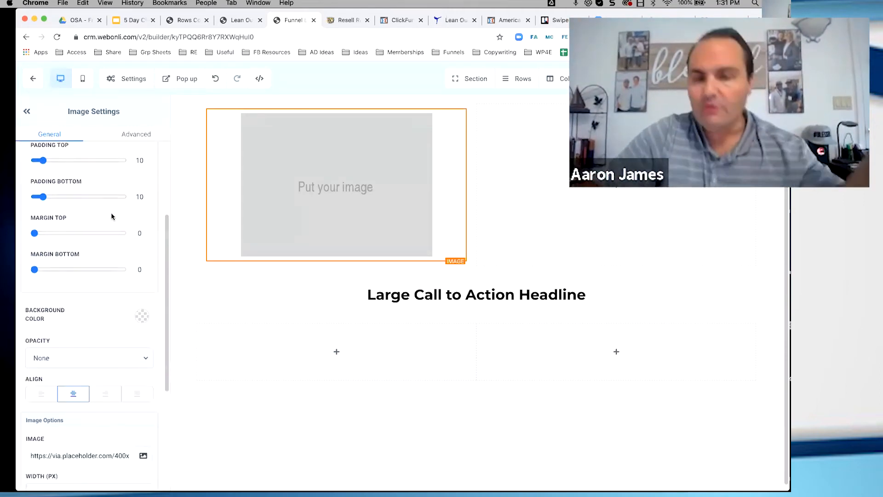
{"action": "scroll", "coordinate": [112, 217], "scroll_direction": "down", "scroll_amount": 1}
{"action": "scroll", "coordinate": [111, 216], "scroll_direction": "down", "scroll_amount": 1}
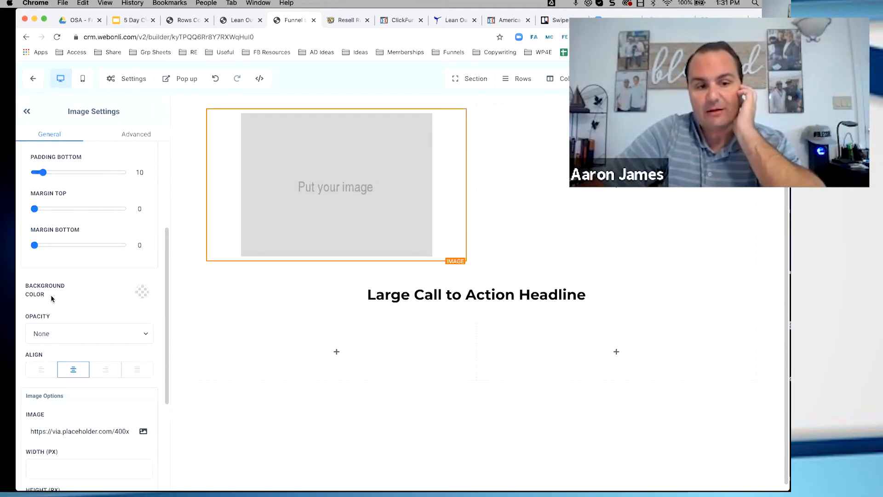
{"action": "scroll", "coordinate": [52, 299], "scroll_direction": "down", "scroll_amount": 2}
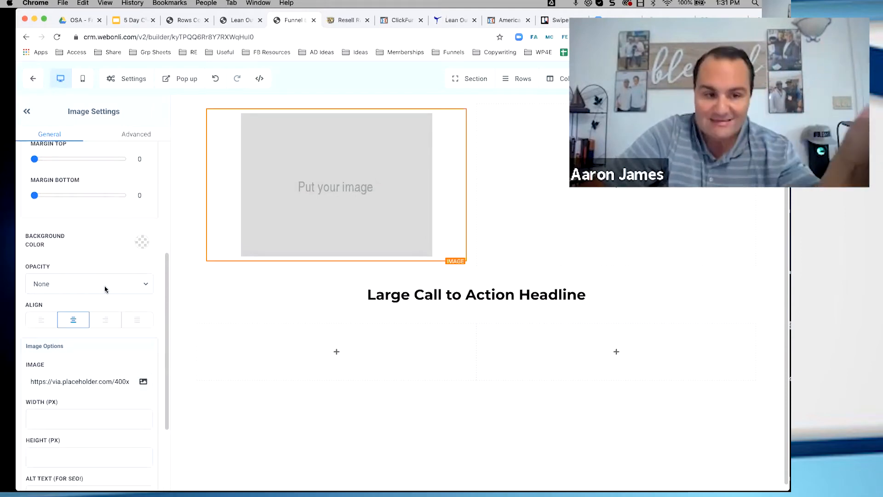
{"action": "scroll", "coordinate": [105, 289], "scroll_direction": "down", "scroll_amount": 3}
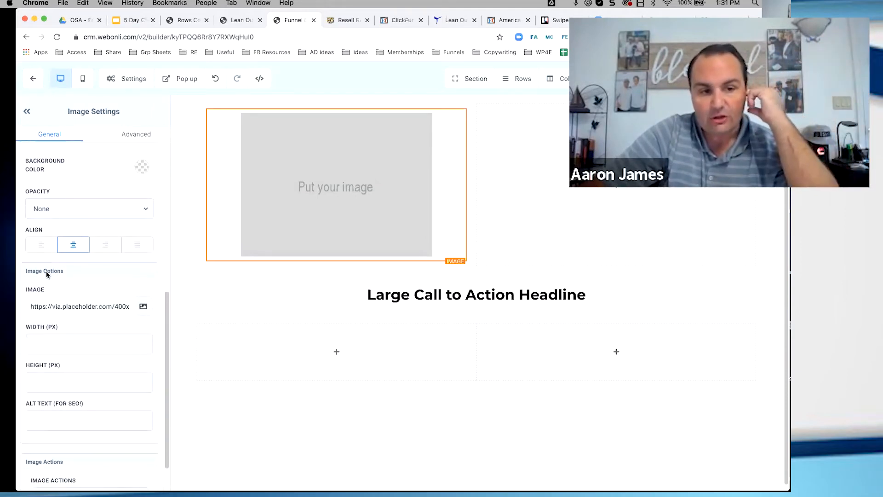
{"action": "left_click", "coordinate": [143, 308]}
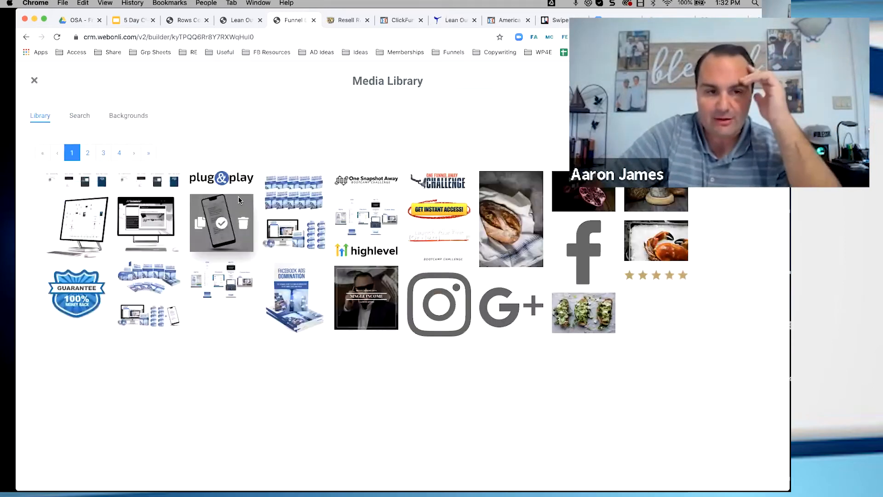
{"action": "mouse_move", "coordinate": [309, 203]}
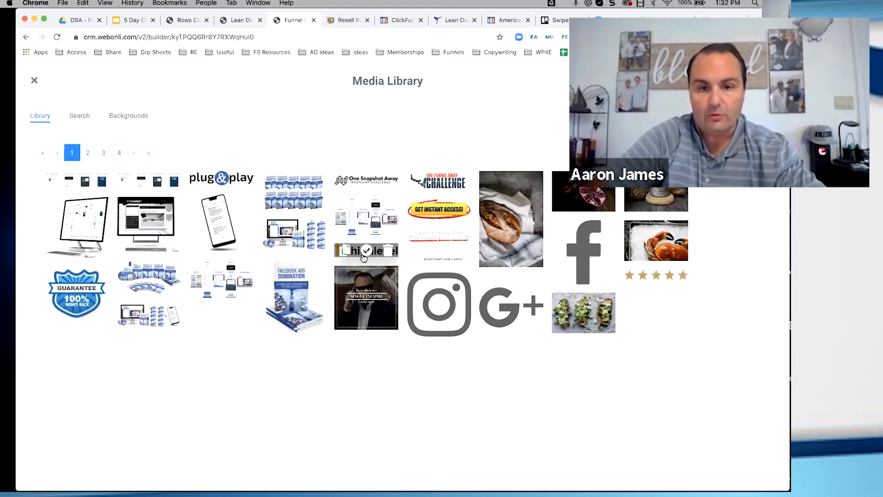
{"action": "left_click", "coordinate": [368, 181]}
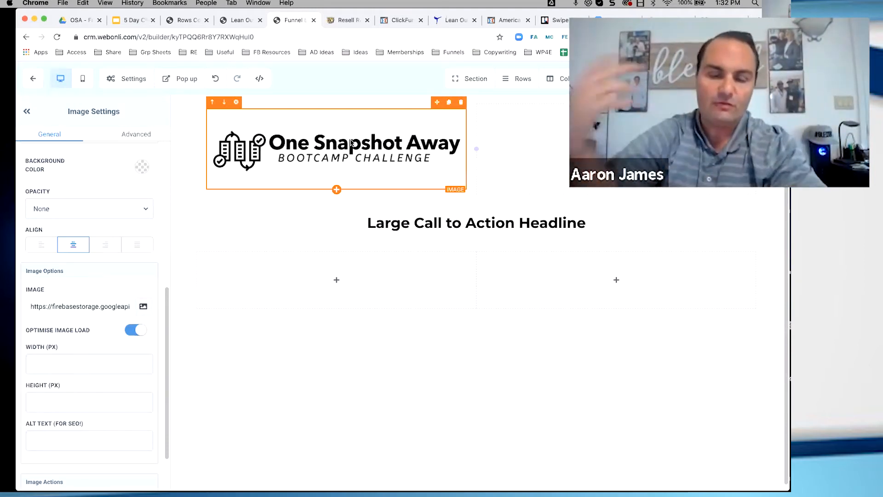
Set the logo image's width to 400 px, leaving its height blank
{"action": "scroll", "coordinate": [54, 361], "scroll_direction": "down", "scroll_amount": 1}
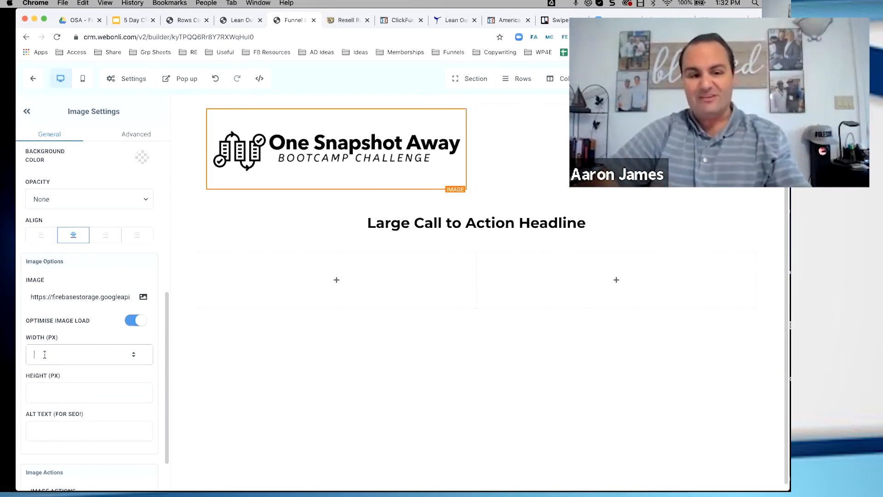
{"action": "left_click", "coordinate": [45, 354]}
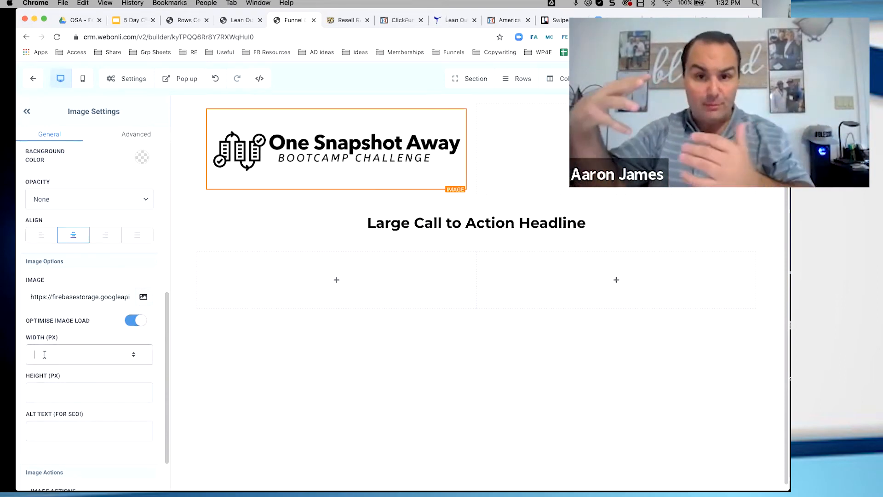
{"action": "type", "text": "3"}
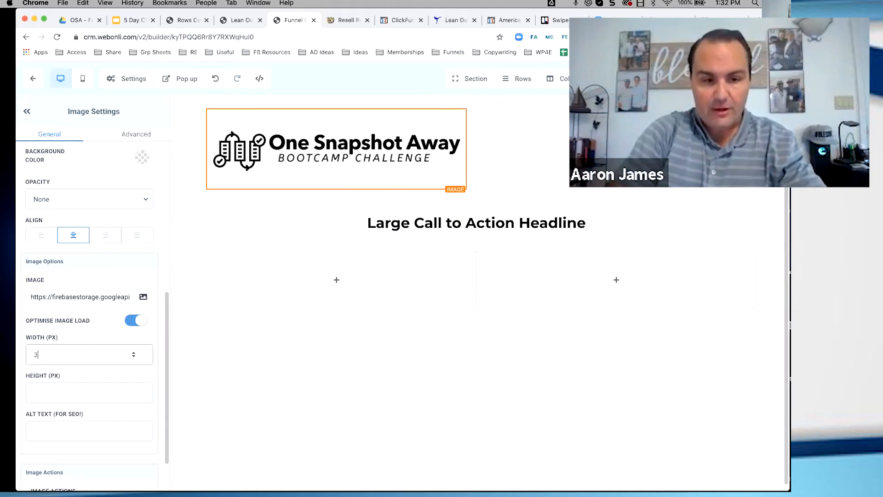
{"action": "type", "text": "00"}
{"action": "key", "text": "BackSpace"}
{"action": "key", "text": "BackSpace"}
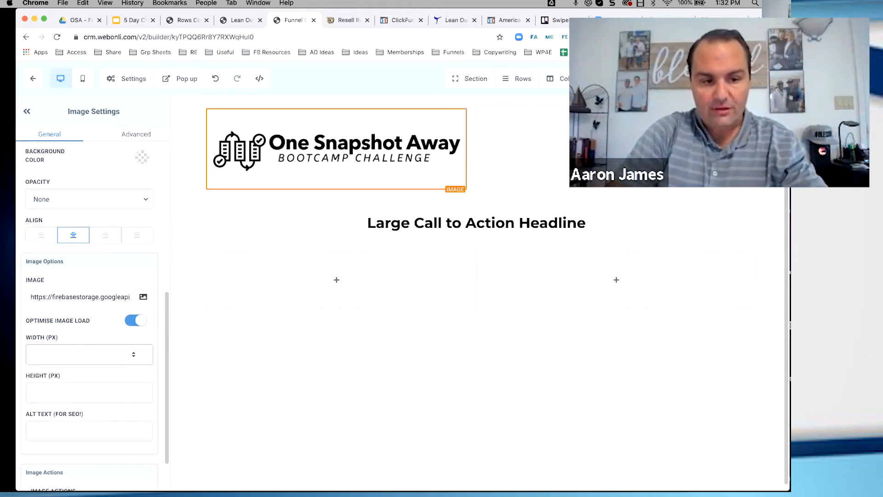
{"action": "type", "text": "400"}
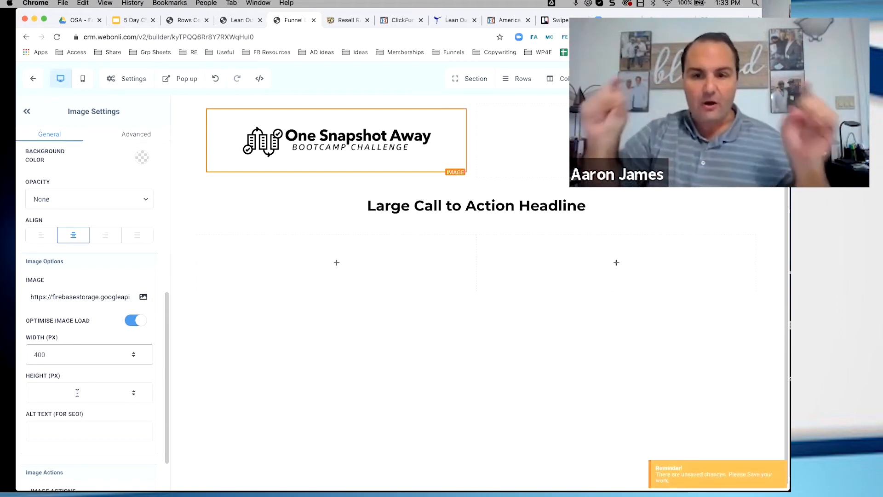
Check the page's SEO metadata fields and the actions available for the logo image
{"action": "left_click", "coordinate": [762, 78]}
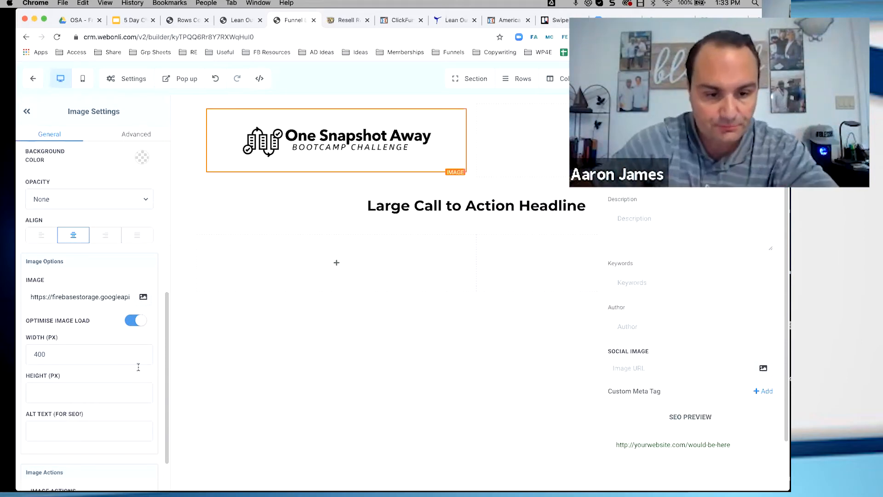
{"action": "scroll", "coordinate": [129, 352], "scroll_direction": "down", "scroll_amount": 2}
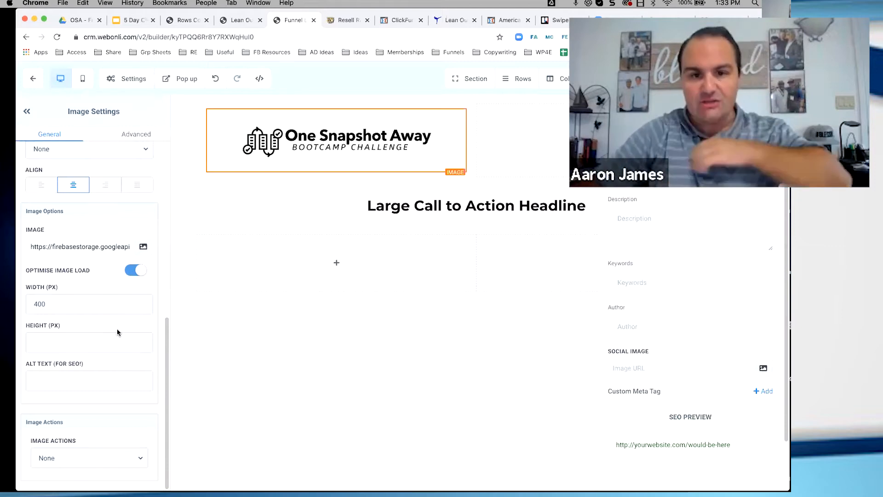
{"action": "left_click", "coordinate": [82, 458]}
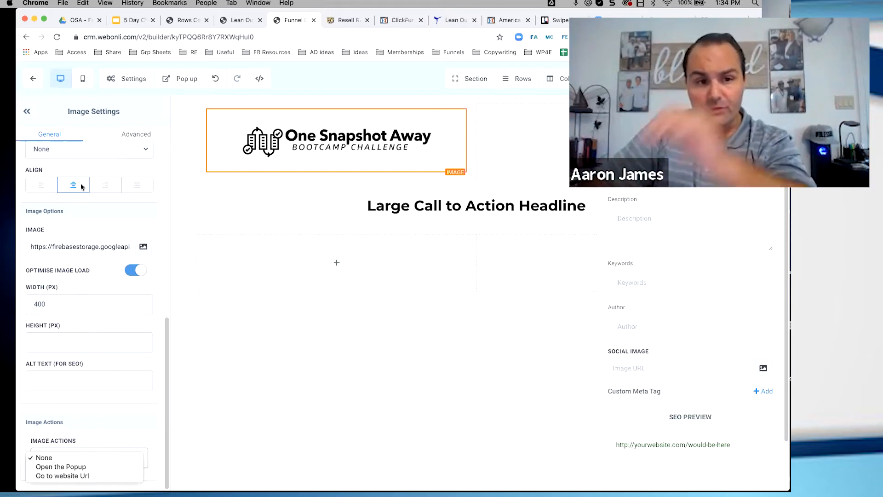
{"action": "left_click", "coordinate": [47, 184]}
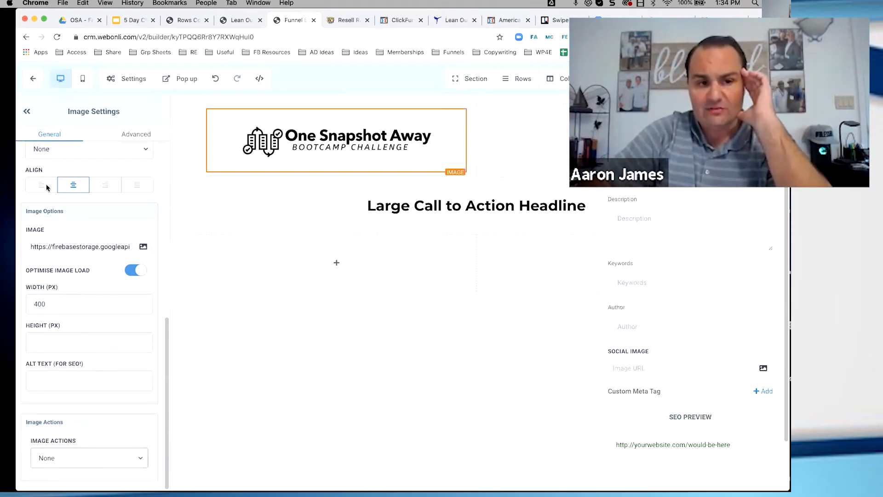
Try right and left alignment on the logo image, then restore centre alignment
{"action": "left_click", "coordinate": [99, 185]}
{"action": "left_click", "coordinate": [610, 111]}
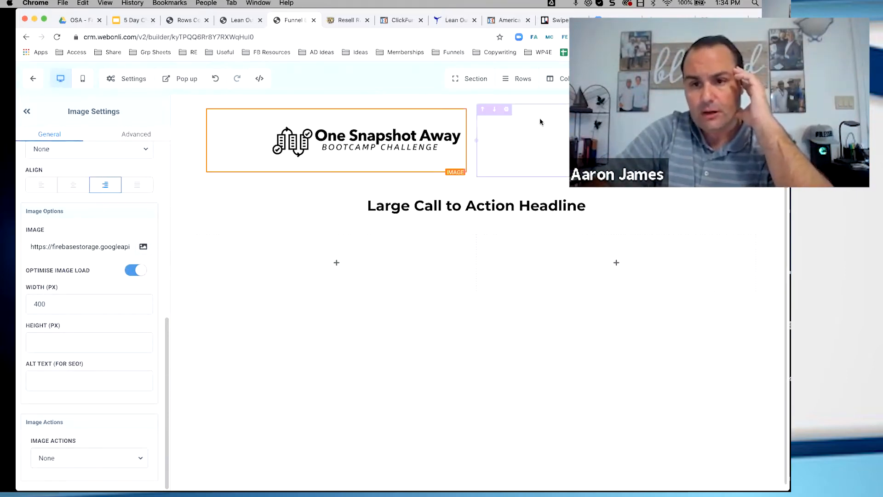
{"action": "left_click", "coordinate": [74, 188]}
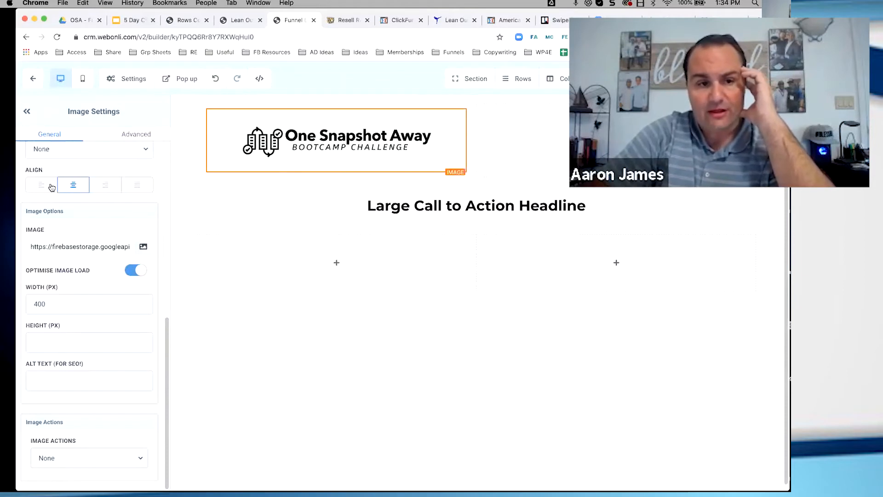
{"action": "left_click", "coordinate": [42, 185]}
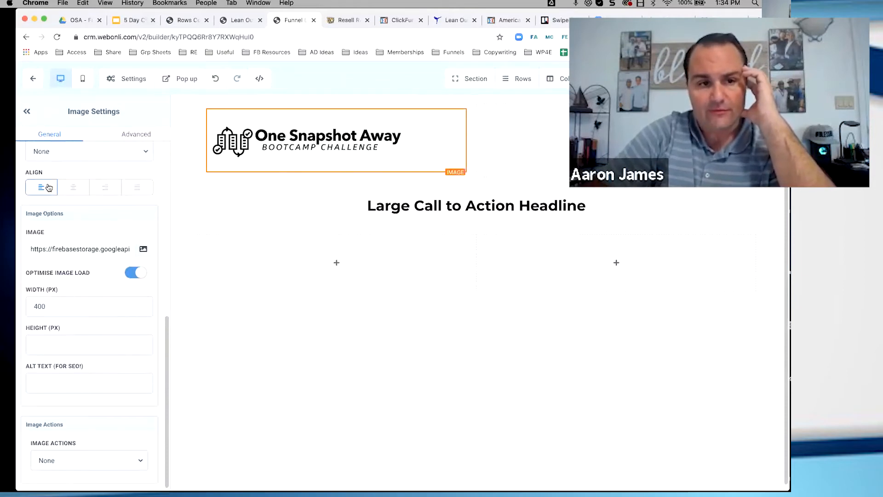
{"action": "left_click", "coordinate": [71, 194]}
Apply the Dark Thumbnail Border to the logo image in its advanced settings
{"action": "scroll", "coordinate": [72, 195], "scroll_direction": "up", "scroll_amount": 8}
{"action": "left_click", "coordinate": [143, 133]}
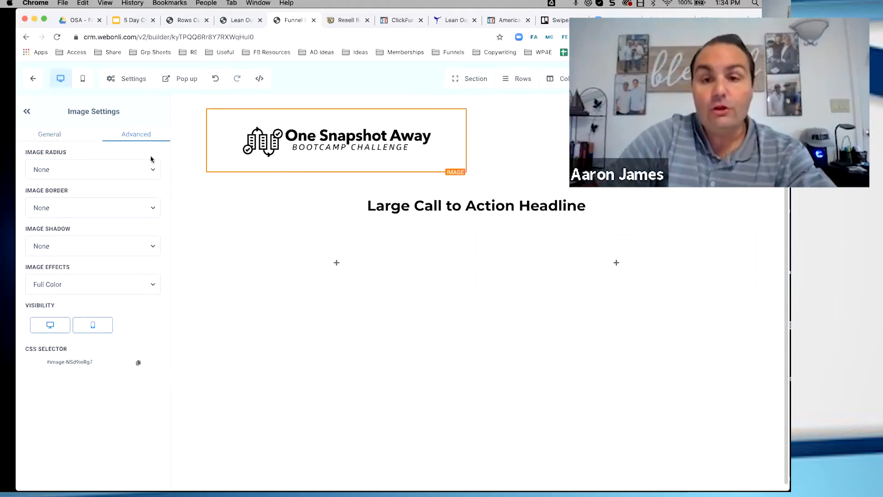
{"action": "left_click", "coordinate": [130, 207]}
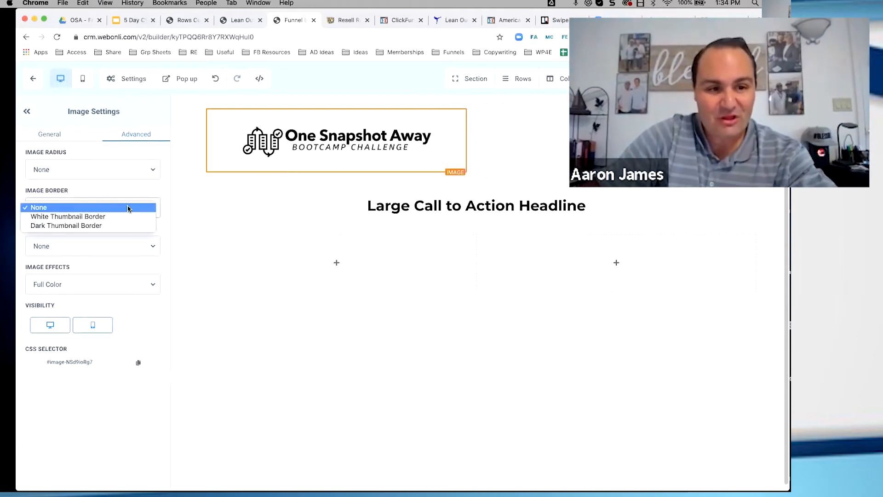
{"action": "left_click", "coordinate": [109, 223]}
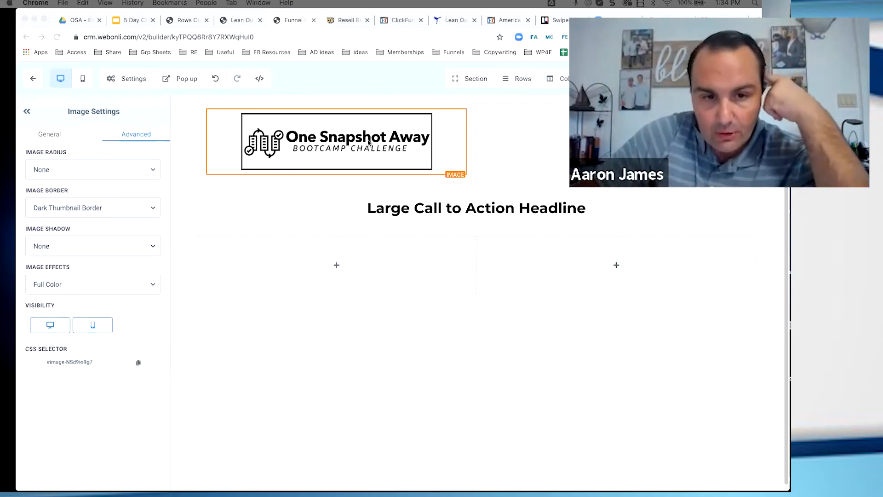
Compare the layouts of the coloured demo page, the imported kickboxing page and the blank page
{"action": "left_click", "coordinate": [188, 21]}
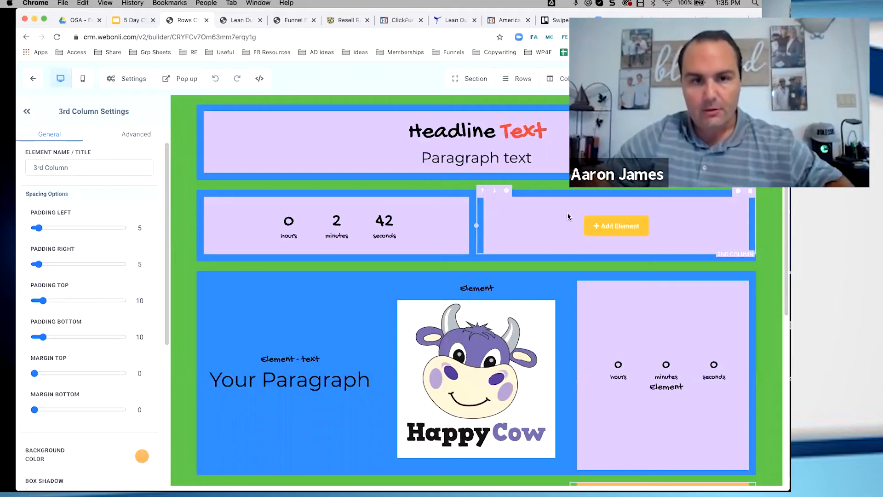
{"action": "left_click", "coordinate": [239, 21]}
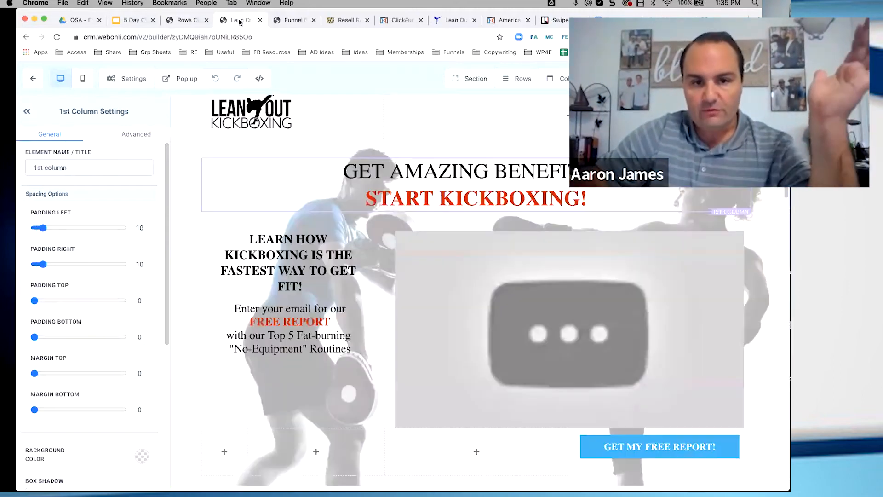
{"action": "left_click", "coordinate": [297, 24]}
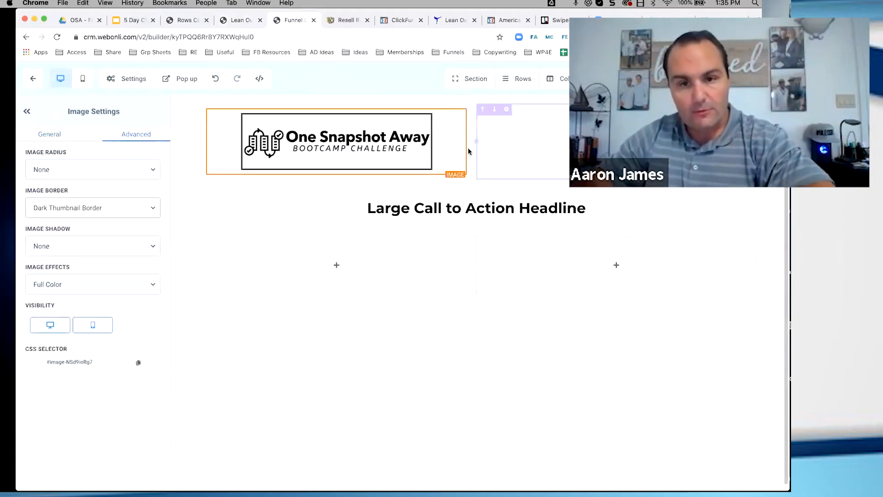
{"action": "left_click", "coordinate": [237, 20]}
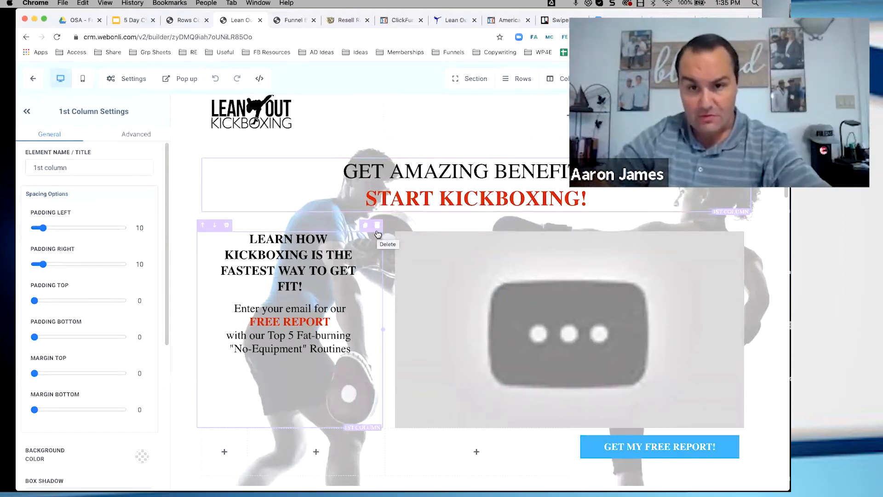
Return to the coloured demo page and view the elements available for the empty column beside the countdown
{"action": "left_click", "coordinate": [185, 21]}
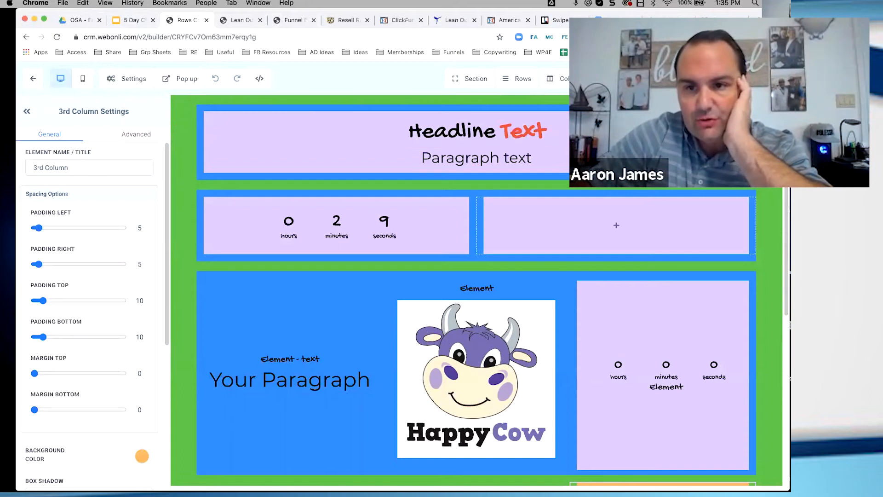
{"action": "left_click", "coordinate": [617, 225]}
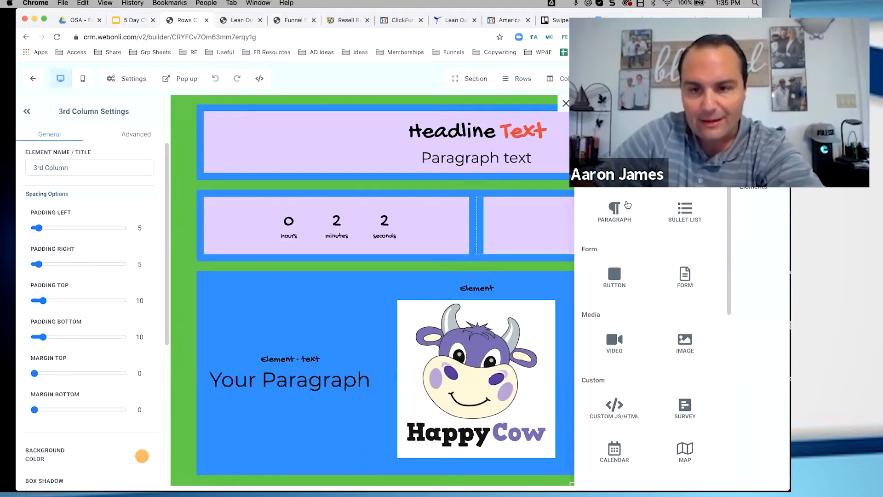
{"action": "left_click", "coordinate": [566, 103]}
Open the demo page's typography settings and try Gochi Hand and Alike as the headline font
{"action": "left_click", "coordinate": [142, 80]}
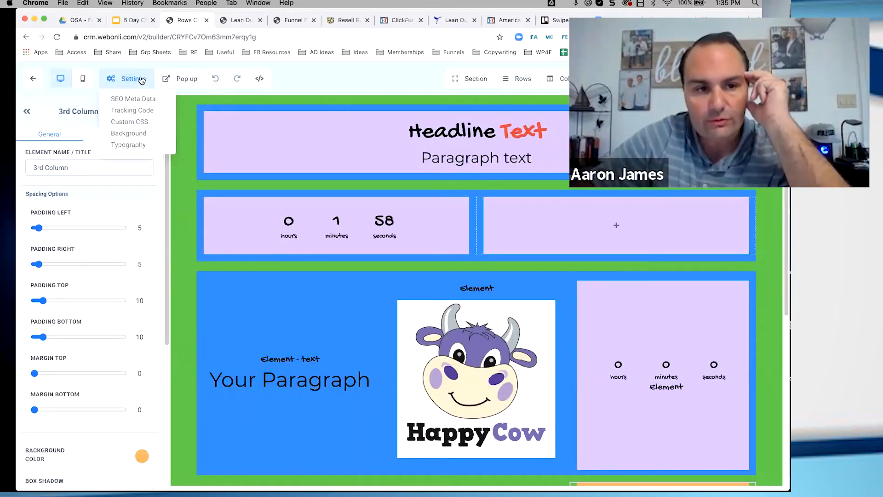
{"action": "left_click", "coordinate": [126, 145]}
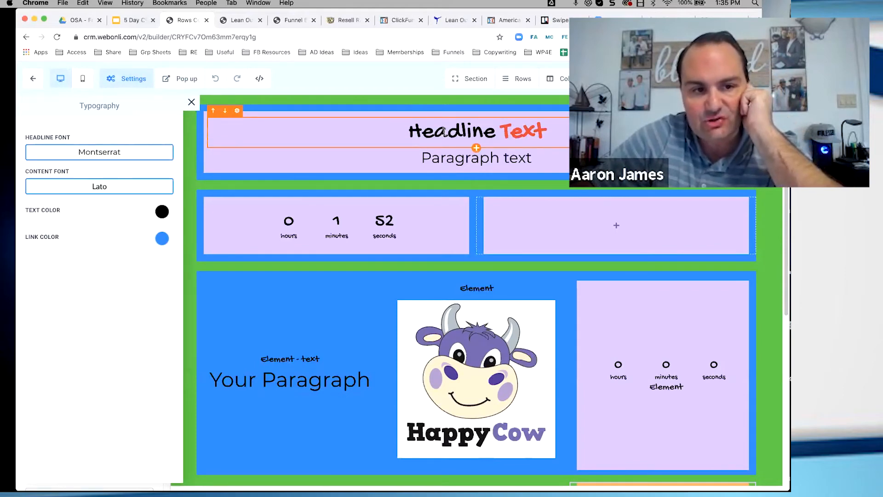
{"action": "left_click", "coordinate": [110, 157]}
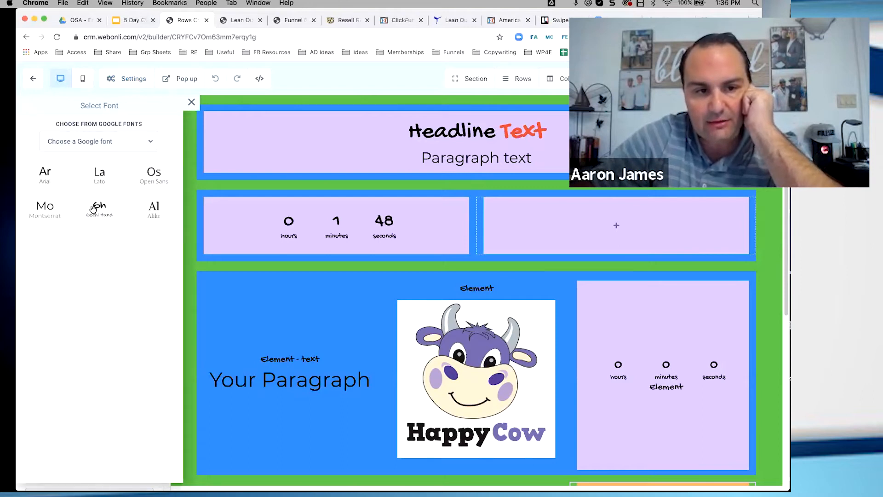
{"action": "left_click", "coordinate": [94, 207]}
{"action": "left_click", "coordinate": [111, 152]}
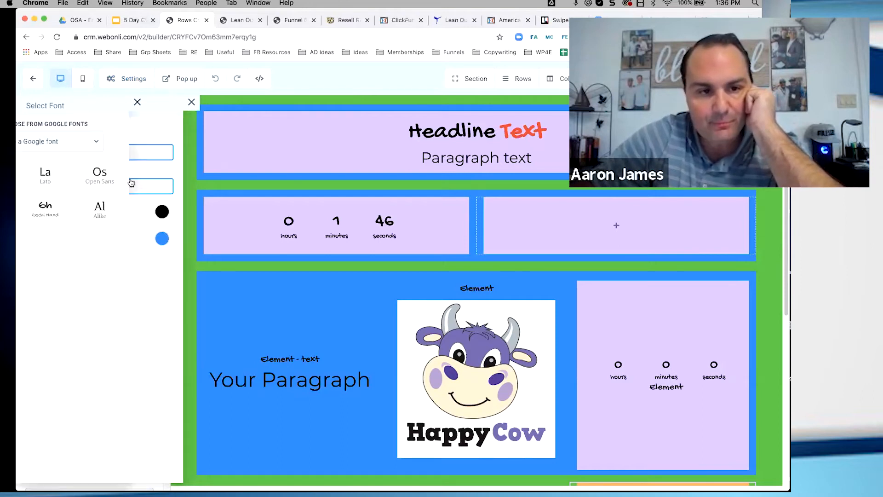
{"action": "left_click", "coordinate": [154, 205]}
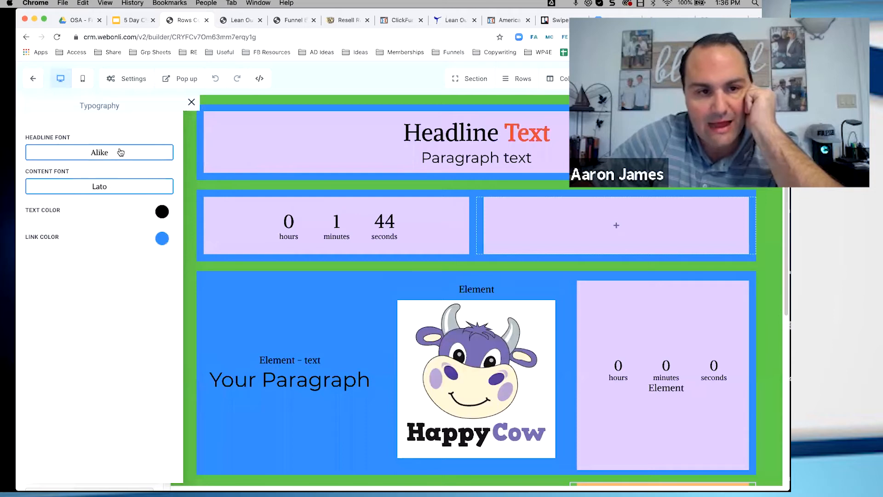
Try Open Sans and Gochi Hand as the demo page's headline font
{"action": "left_click", "coordinate": [136, 153]}
{"action": "left_click", "coordinate": [151, 173]}
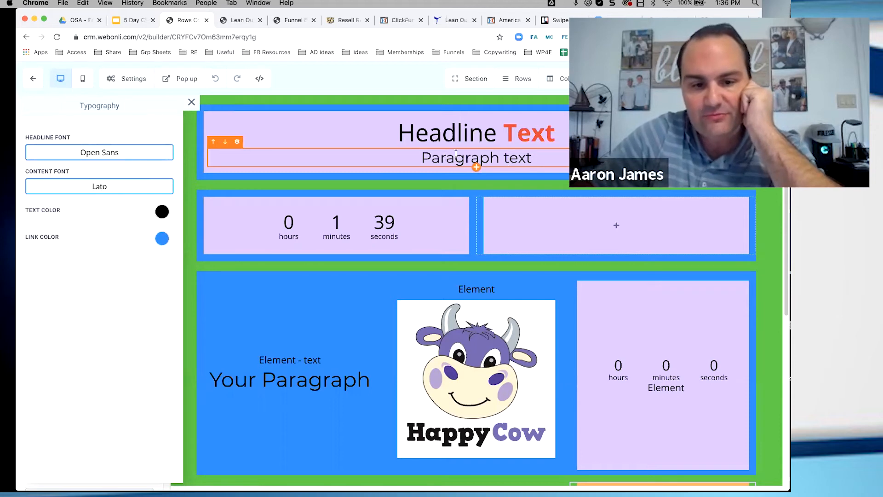
{"action": "left_click", "coordinate": [107, 157]}
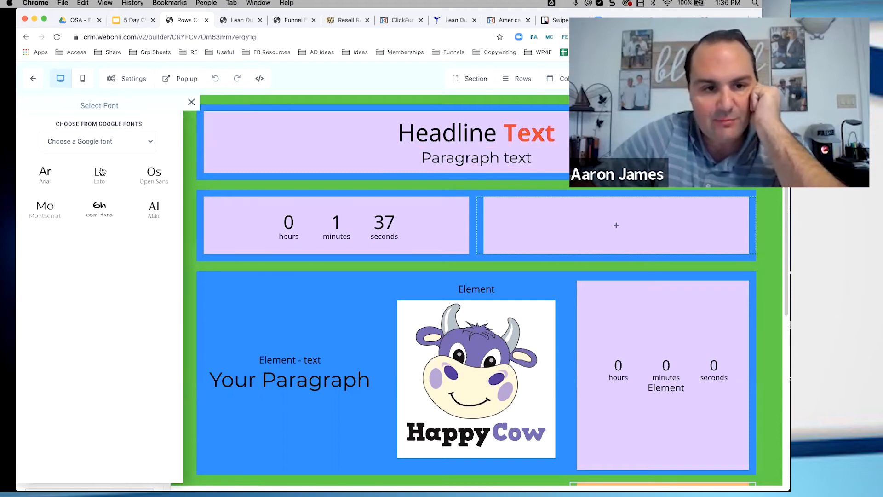
{"action": "left_click", "coordinate": [97, 205]}
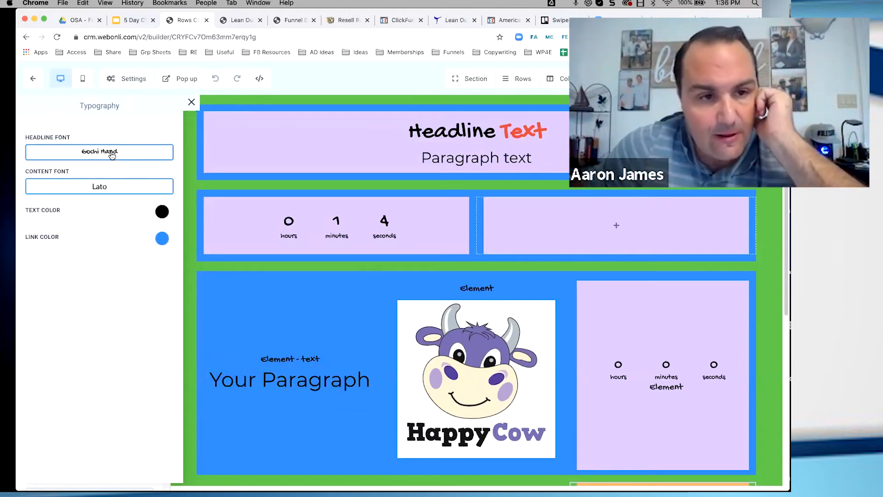
Try Arial as the demo page's headline font, then set it to Open Sans
{"action": "left_click", "coordinate": [111, 155]}
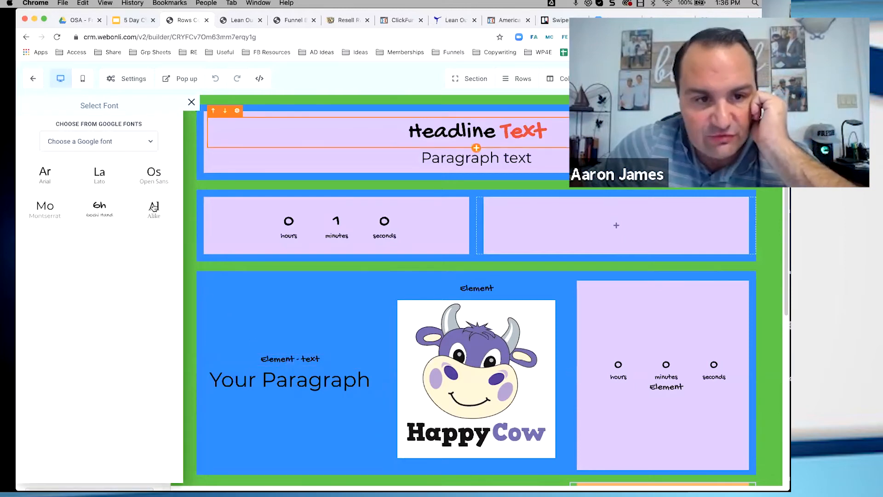
{"action": "left_click", "coordinate": [48, 178]}
{"action": "left_click", "coordinate": [96, 160]}
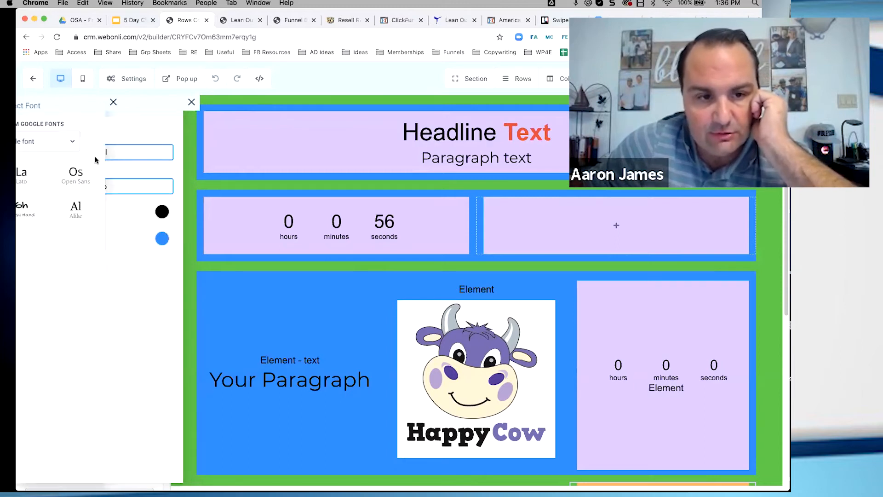
{"action": "left_click", "coordinate": [147, 180]}
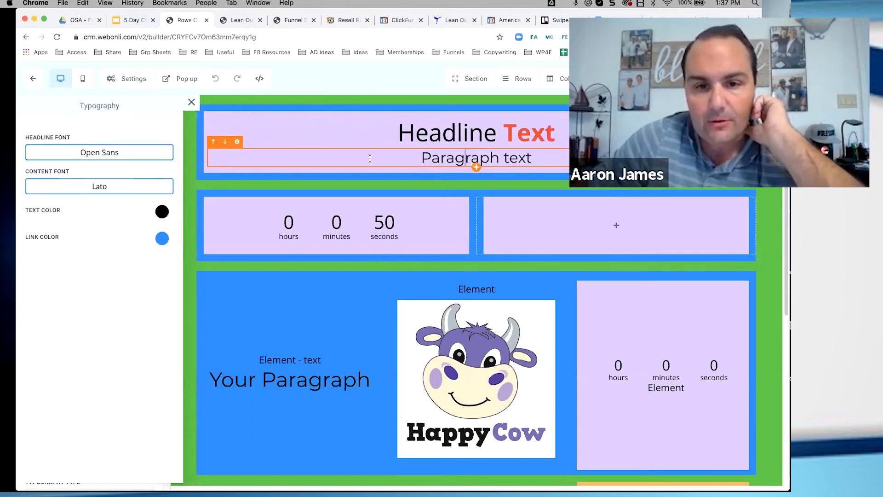
Open the settings of the paragraph below the headline and give it a Strong Shadow text shadow and 3px letter spacing
{"action": "left_click", "coordinate": [238, 143]}
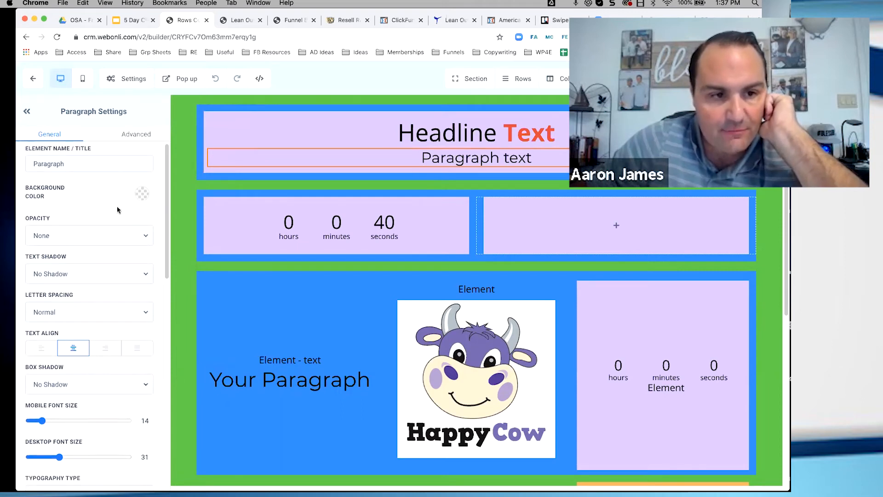
{"action": "left_click_drag", "start_coordinate": [85, 165], "coordinate": [15, 167]}
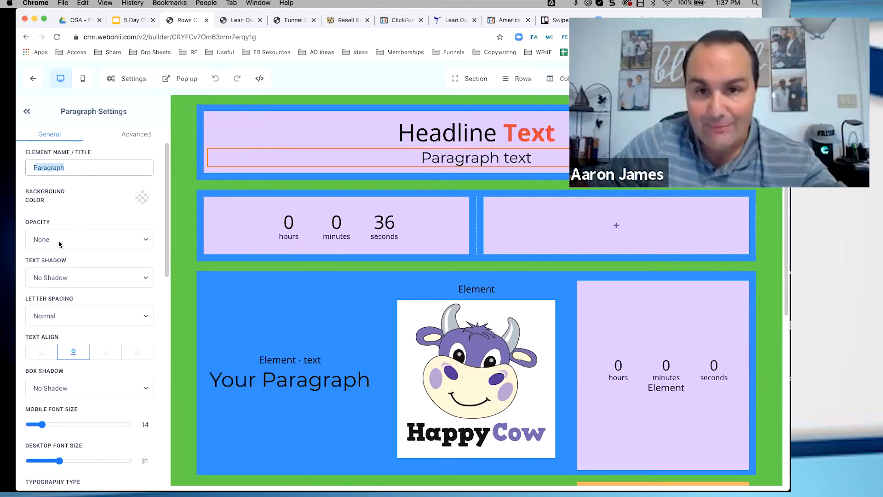
{"action": "scroll", "coordinate": [74, 257], "scroll_direction": "down", "scroll_amount": 2}
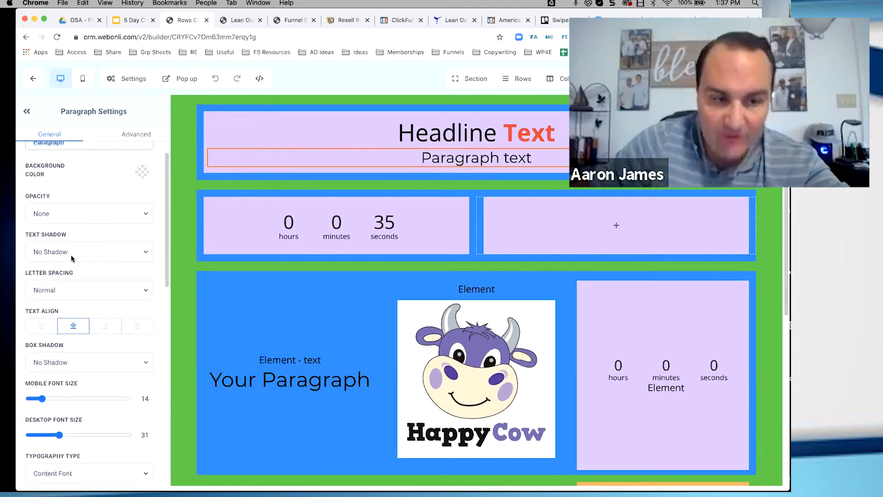
{"action": "scroll", "coordinate": [92, 250], "scroll_direction": "down", "scroll_amount": 1}
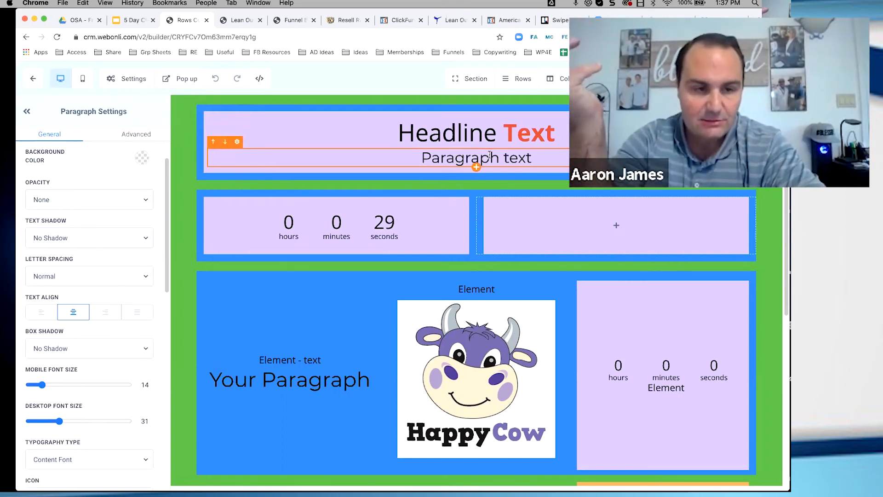
{"action": "scroll", "coordinate": [101, 288], "scroll_direction": "up", "scroll_amount": 1}
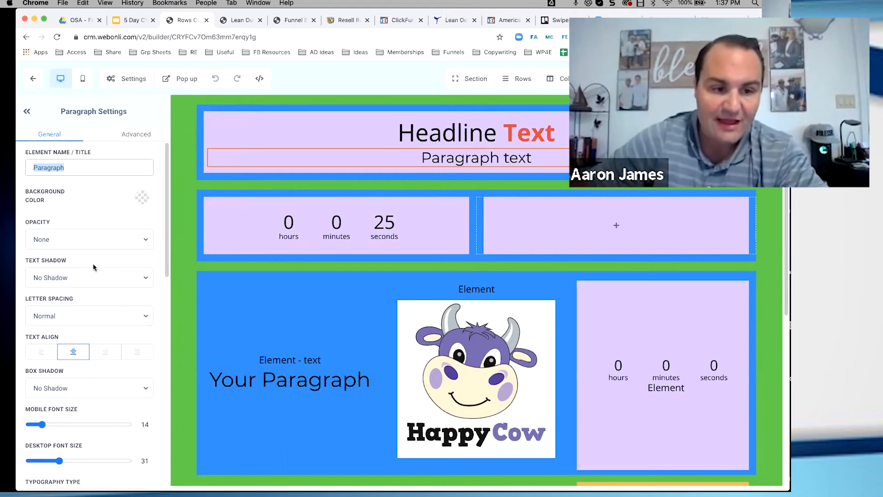
{"action": "scroll", "coordinate": [91, 261], "scroll_direction": "down", "scroll_amount": 1}
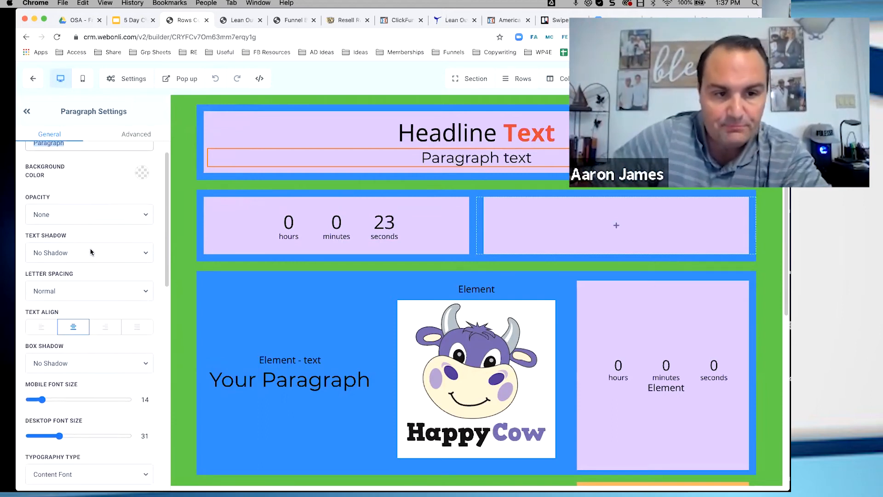
{"action": "left_click", "coordinate": [91, 252]}
{"action": "left_click", "coordinate": [72, 281]}
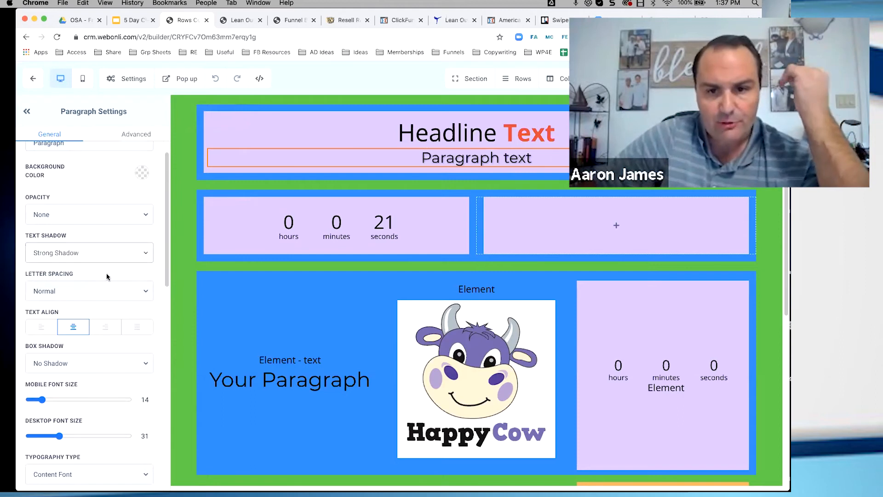
{"action": "left_click", "coordinate": [109, 295]}
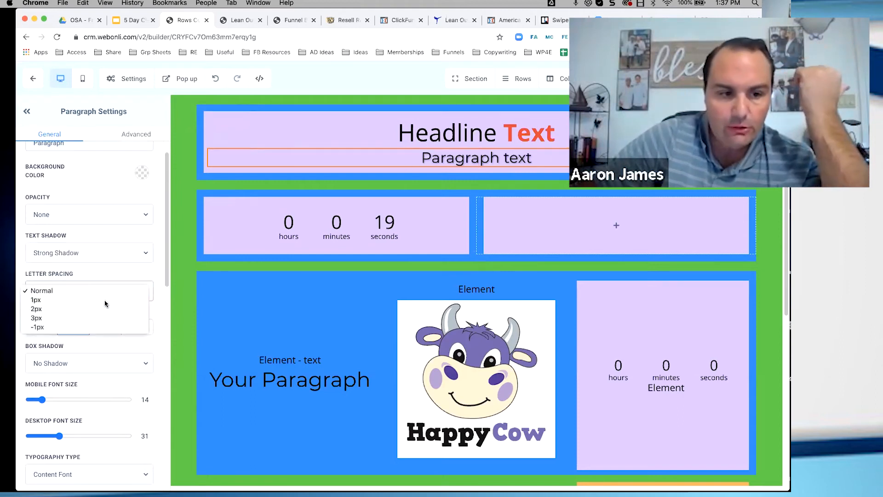
{"action": "left_click", "coordinate": [47, 318]}
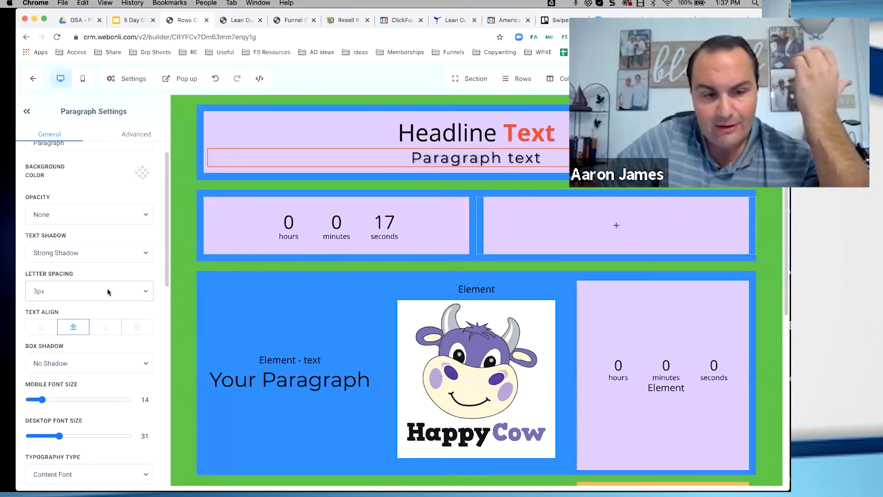
Change the paragraph's typography type to Custom Font and browse the Google fonts offered for its font family
{"action": "scroll", "coordinate": [108, 291], "scroll_direction": "down", "scroll_amount": 2}
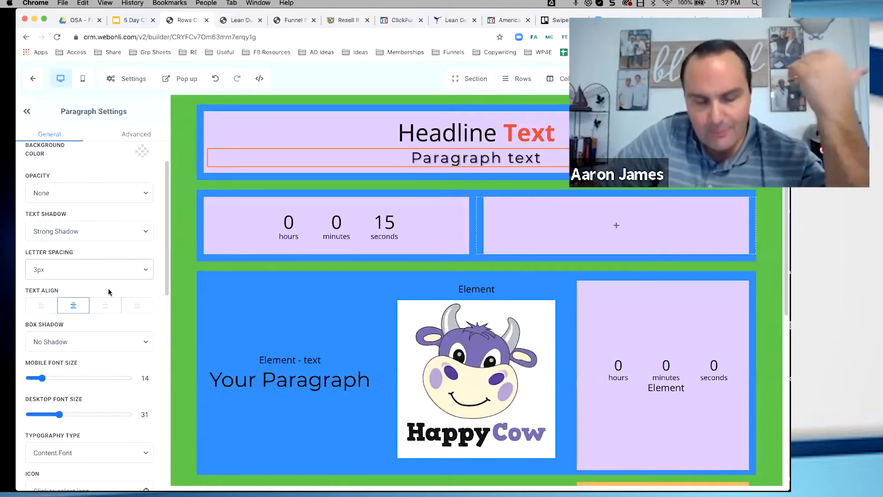
{"action": "scroll", "coordinate": [109, 292], "scroll_direction": "down", "scroll_amount": 3}
{"action": "scroll", "coordinate": [108, 291], "scroll_direction": "down", "scroll_amount": 8}
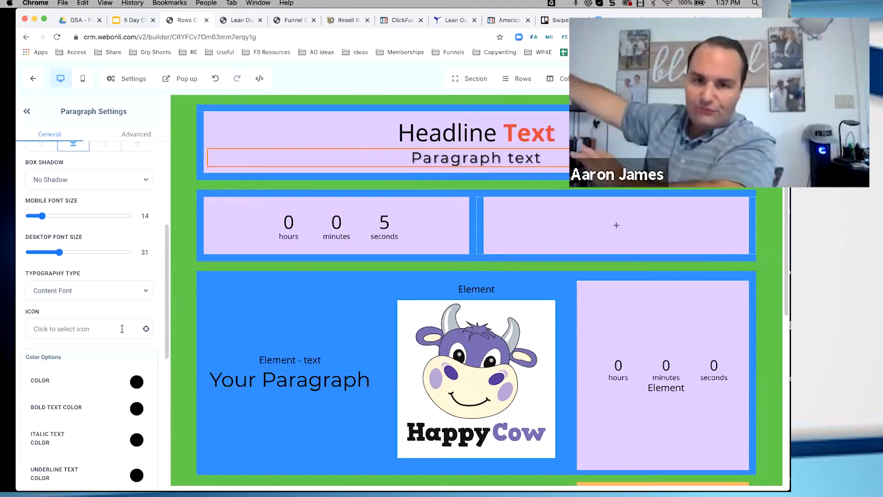
{"action": "left_click", "coordinate": [147, 291]}
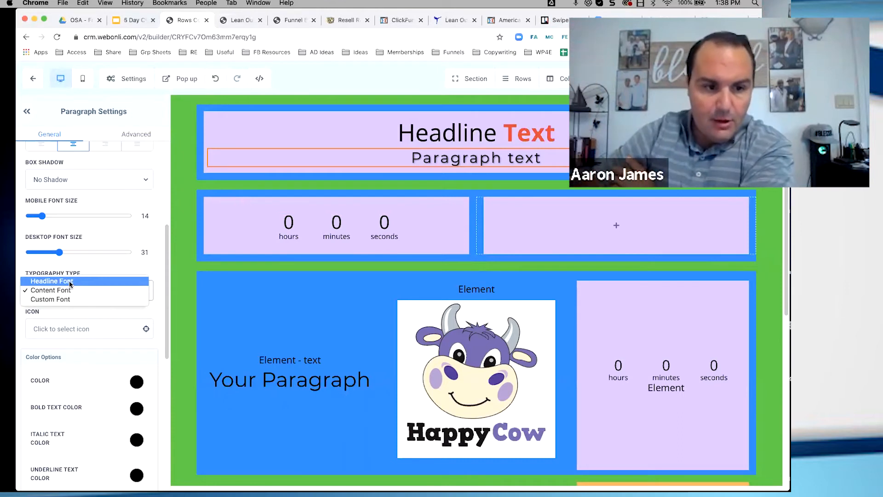
{"action": "left_click", "coordinate": [60, 300]}
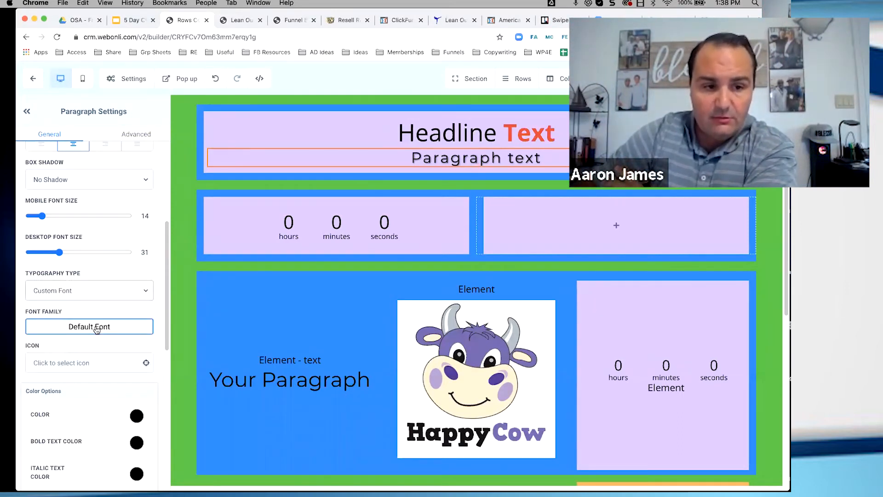
{"action": "left_click", "coordinate": [97, 329]}
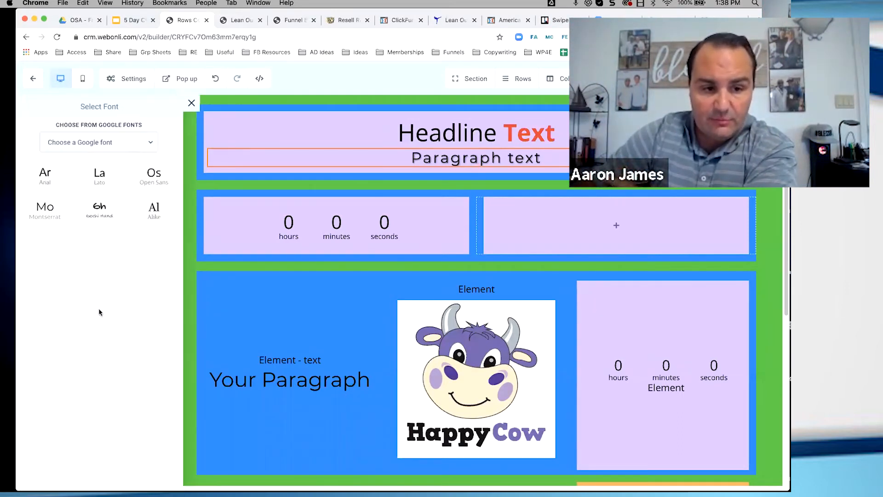
{"action": "left_click", "coordinate": [132, 146]}
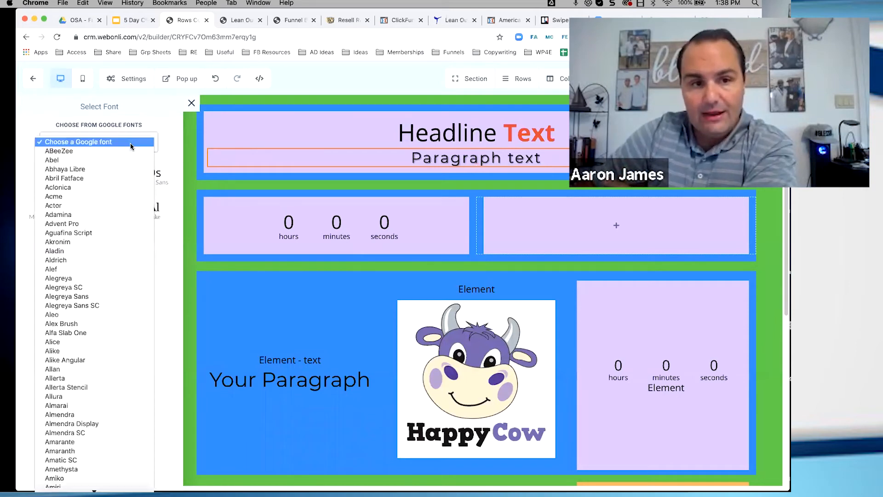
{"action": "scroll", "coordinate": [70, 276], "scroll_direction": "down", "scroll_amount": 5}
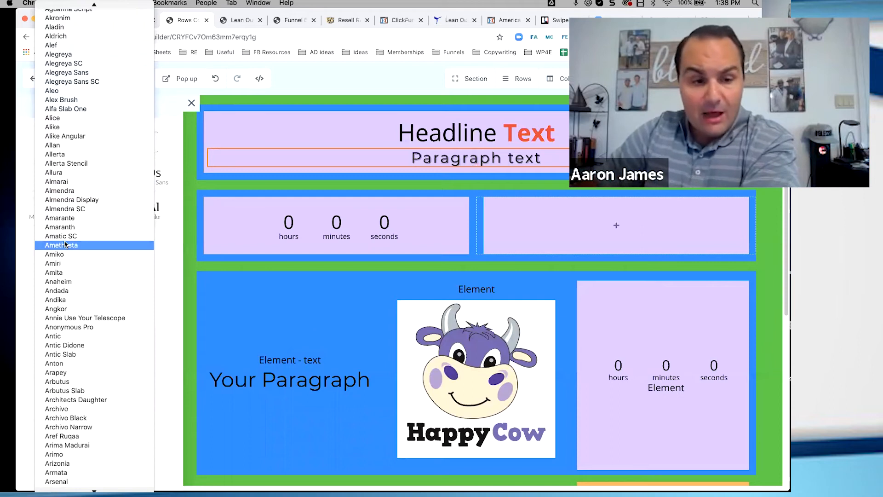
{"action": "scroll", "coordinate": [64, 244], "scroll_direction": "down", "scroll_amount": 5}
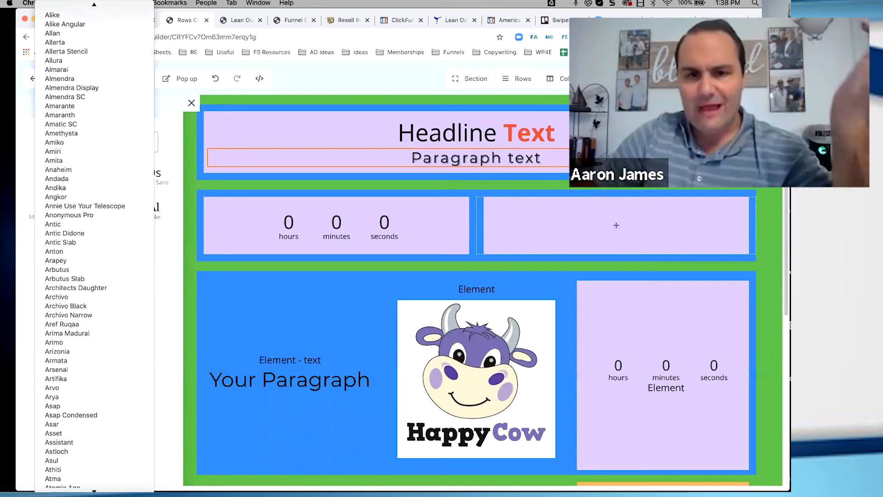
{"action": "left_click", "coordinate": [299, 52]}
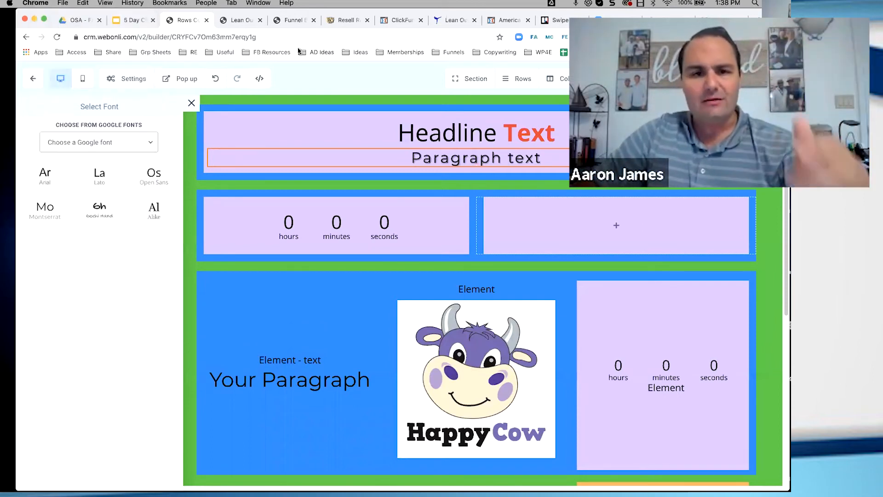
Search the web for "google fonts" in a new browser tab and open the Google Fonts site
{"action": "key", "text": "super+t"}
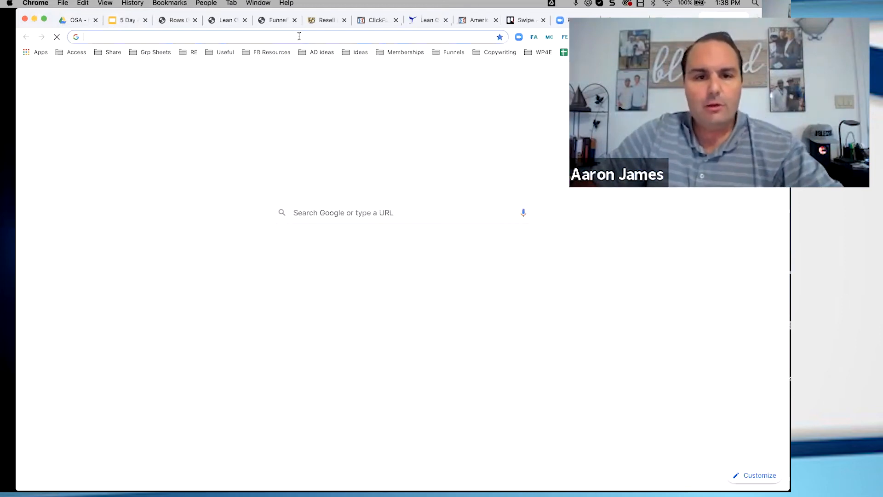
{"action": "left_click", "coordinate": [299, 37]}
{"action": "type", "text": "google fonts"}
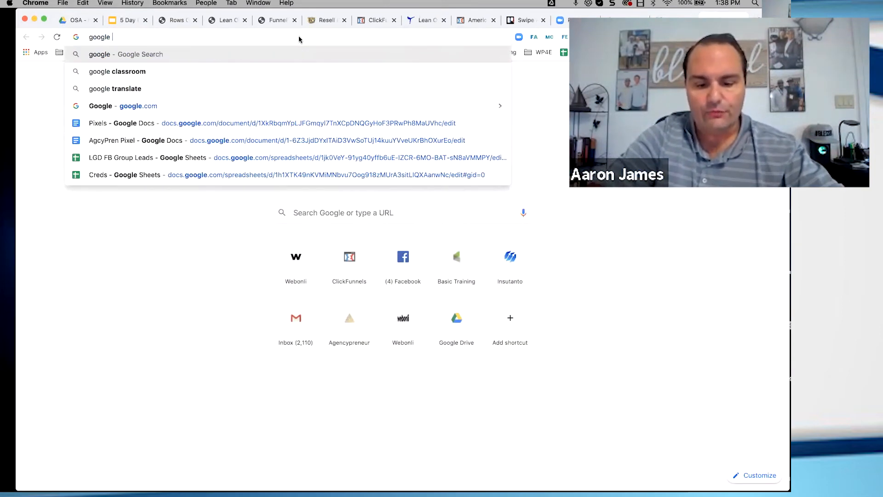
{"action": "key", "text": "Return"}
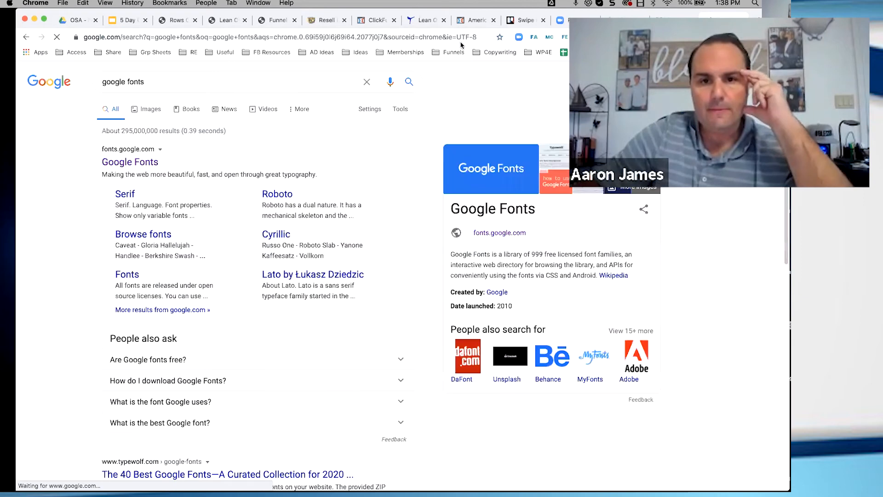
{"action": "left_click", "coordinate": [148, 163]}
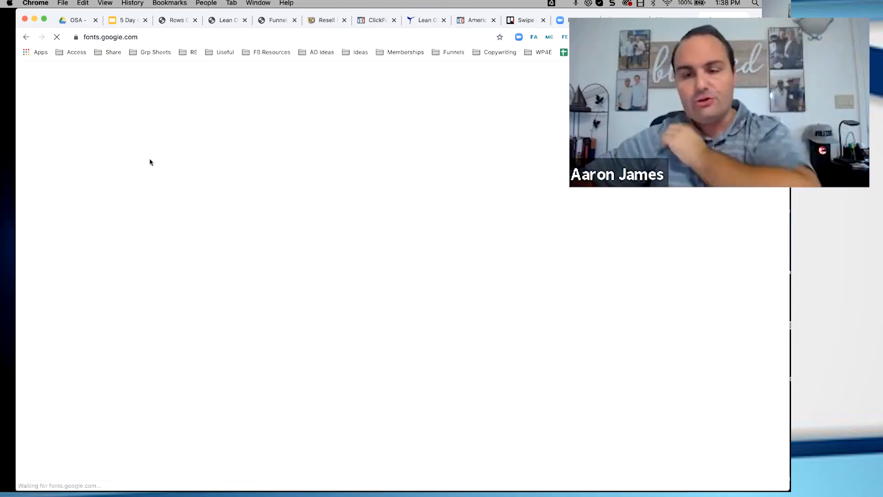
{"action": "left_click", "coordinate": [342, 199]}
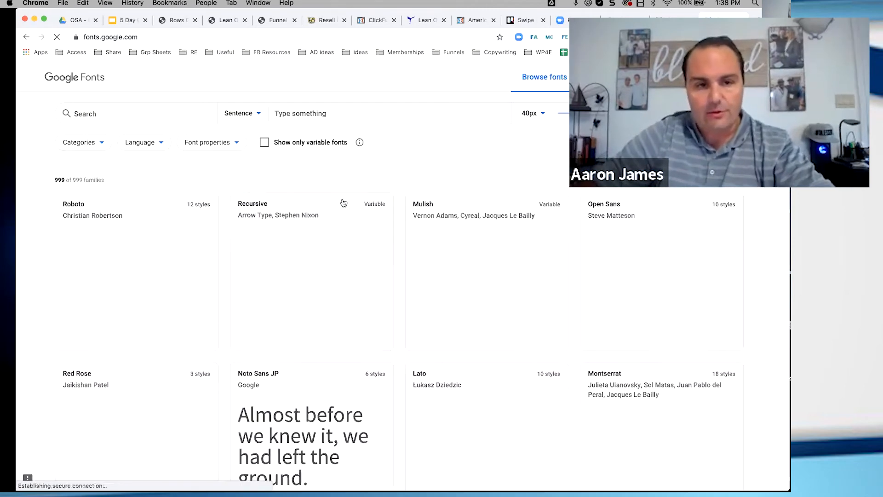
Filter the Google Fonts catalogue to the Handwriting category only and view the matching fonts
{"action": "left_click", "coordinate": [98, 144]}
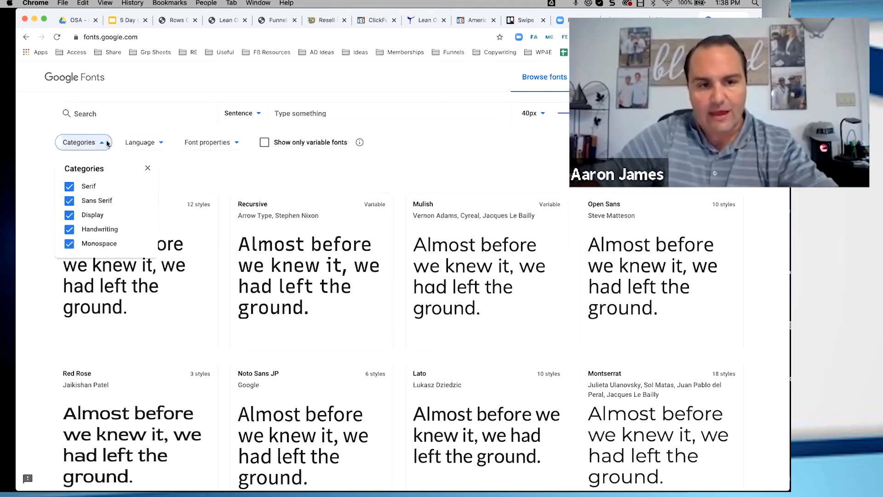
{"action": "left_click", "coordinate": [70, 247]}
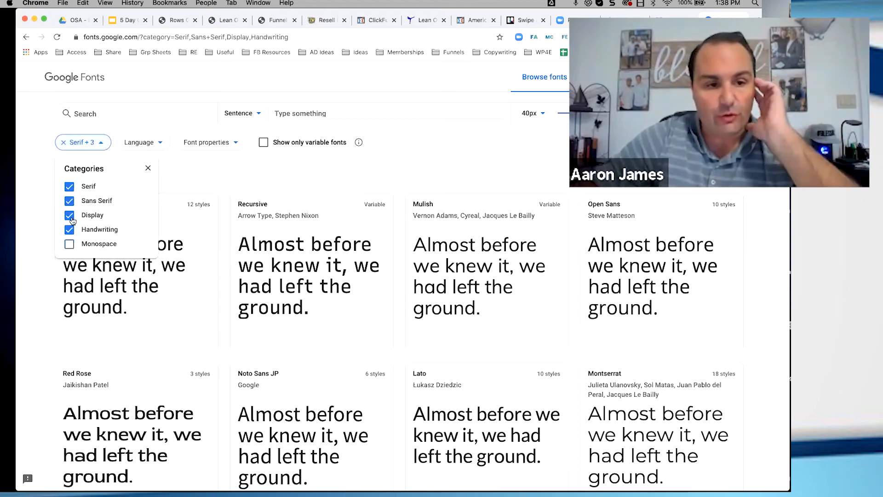
{"action": "left_click", "coordinate": [69, 216]}
{"action": "left_click", "coordinate": [69, 201]}
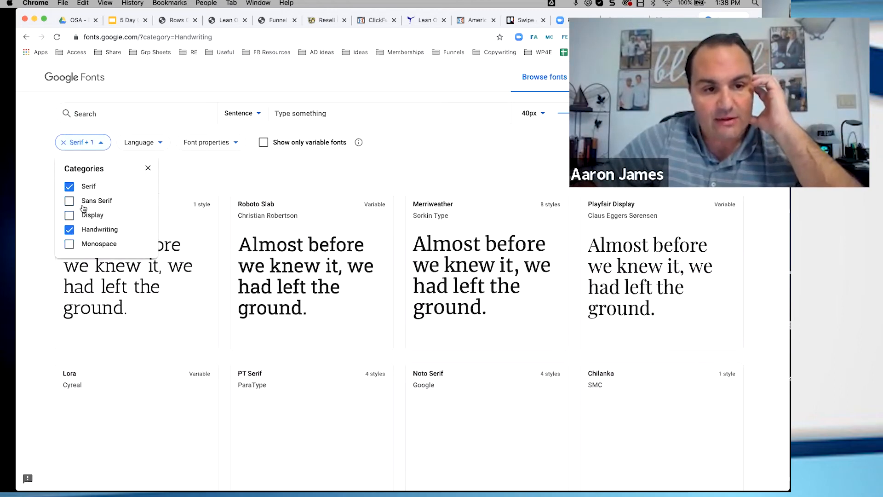
{"action": "left_click", "coordinate": [69, 186]}
{"action": "scroll", "coordinate": [398, 223], "scroll_direction": "down", "scroll_amount": 1}
{"action": "left_click", "coordinate": [407, 217]}
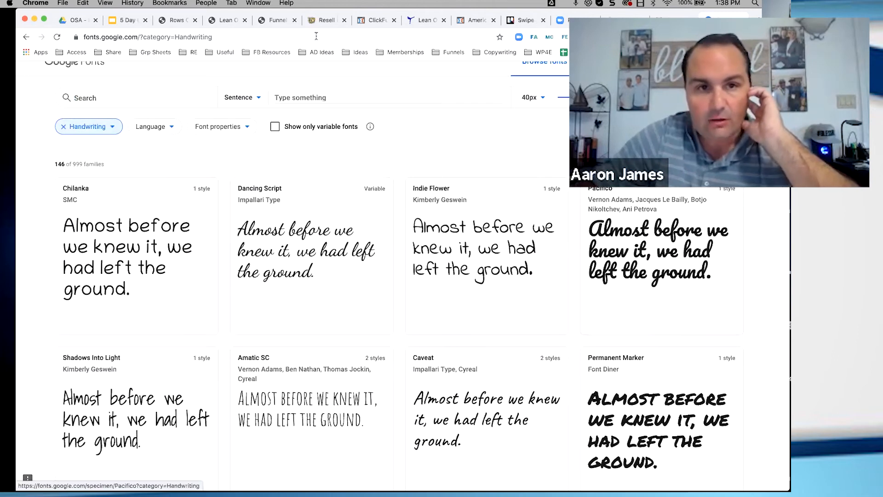
Return to the Webonli page builder and set the paragraph's custom font to Pacifico
{"action": "left_click", "coordinate": [175, 24]}
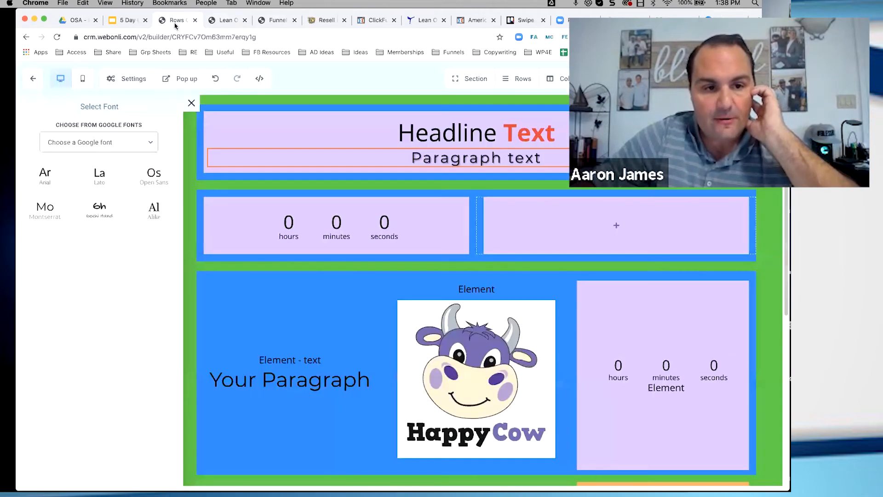
{"action": "left_click", "coordinate": [140, 140]}
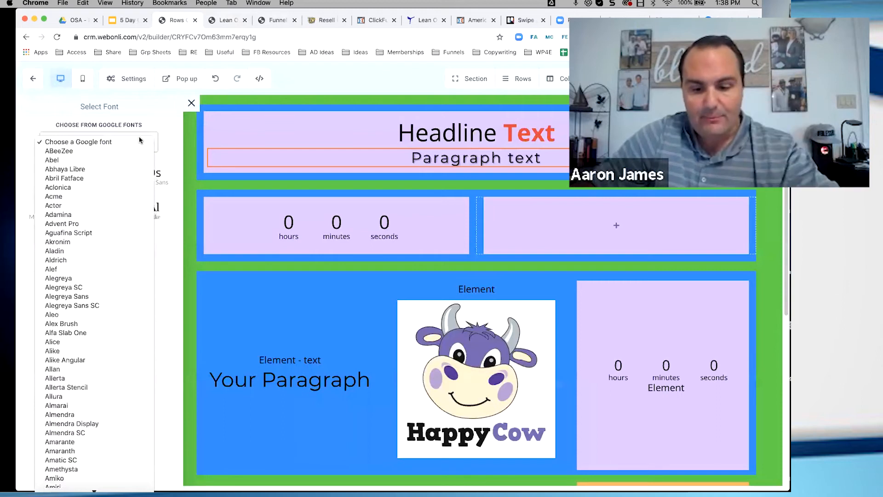
{"action": "scroll", "coordinate": [79, 200], "scroll_direction": "down", "scroll_amount": 20}
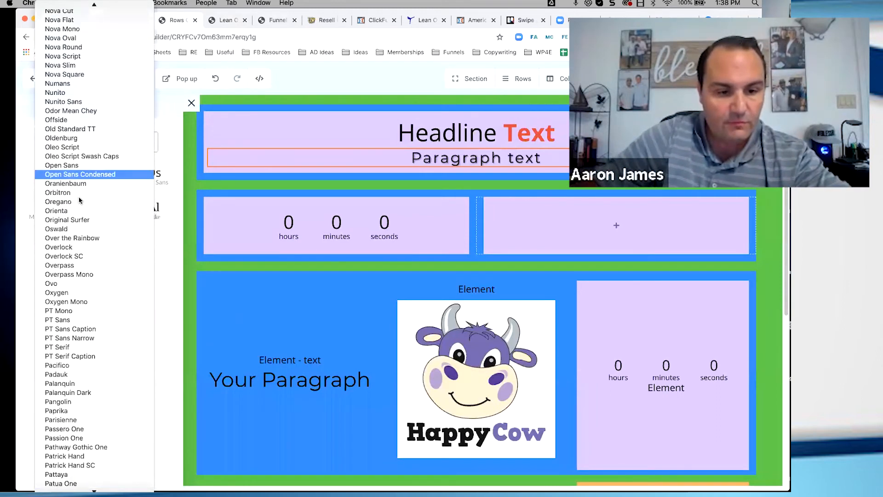
{"action": "left_click", "coordinate": [57, 366]}
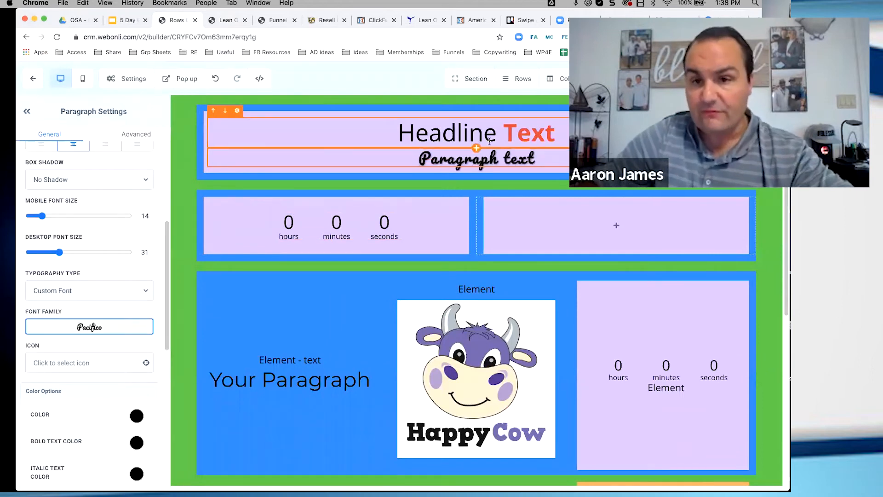
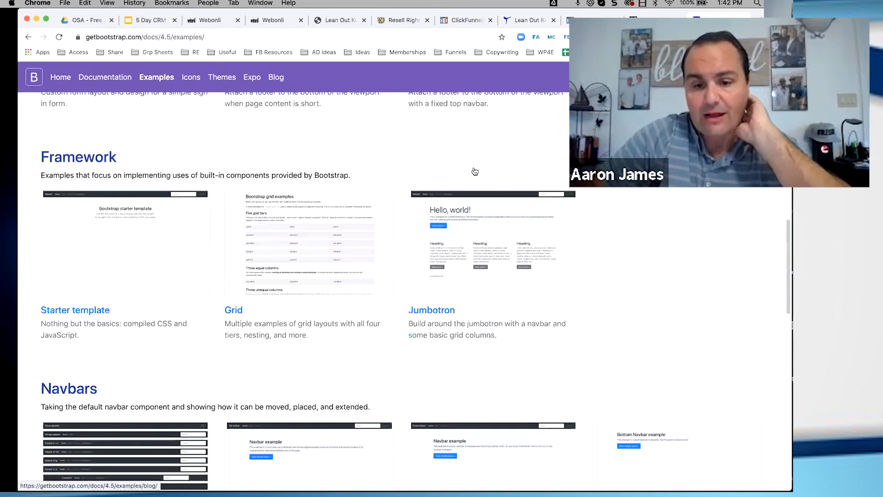
Go back from the Bootstrap site to the Google results and search for "bootstrap 2 column"
{"action": "left_click", "coordinate": [29, 38]}
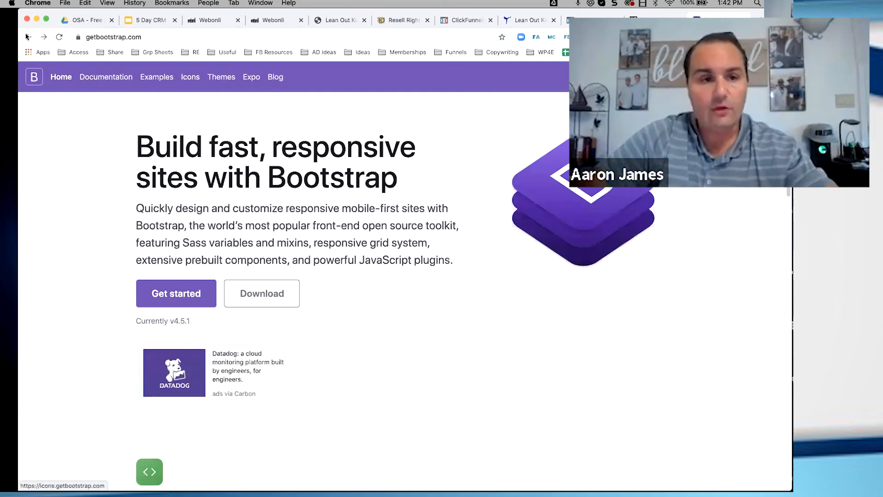
{"action": "left_click", "coordinate": [29, 37]}
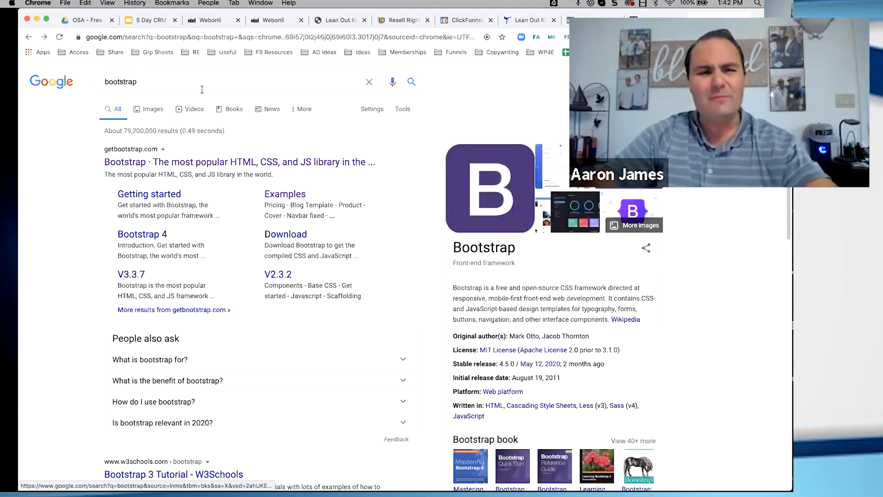
{"action": "left_click", "coordinate": [188, 82]}
{"action": "type", "text": "2 co"}
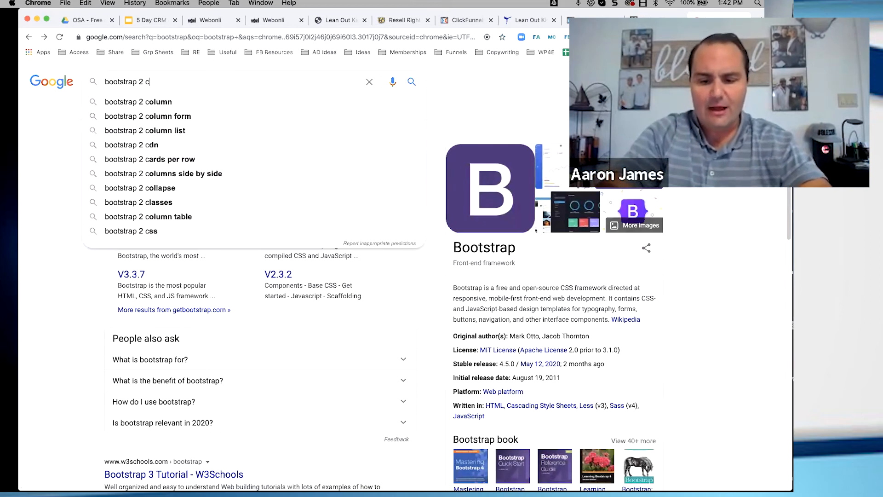
{"action": "key", "text": "Down"}
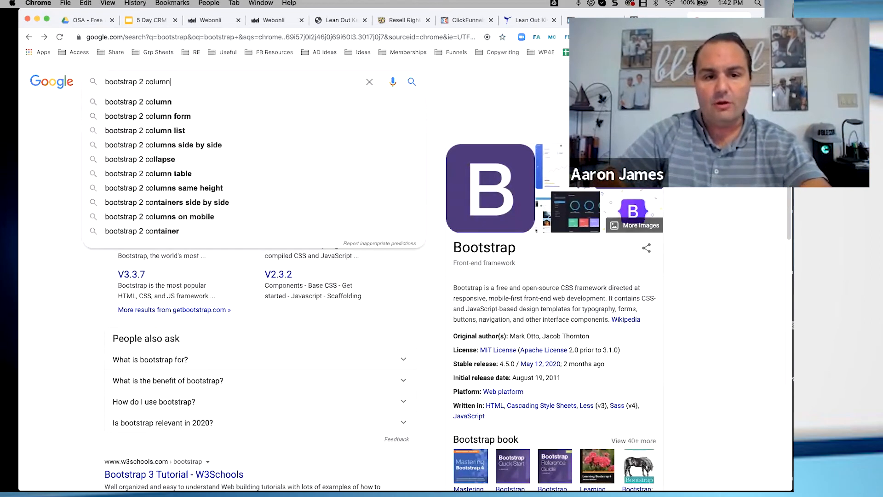
{"action": "key", "text": "Return"}
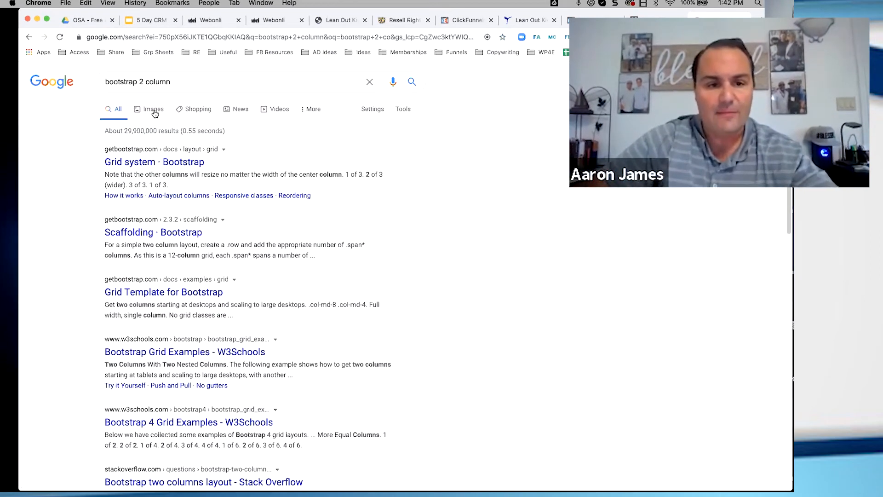
Show the image results for "bootstrap 2 column" and browse the example layouts
{"action": "left_click", "coordinate": [152, 111]}
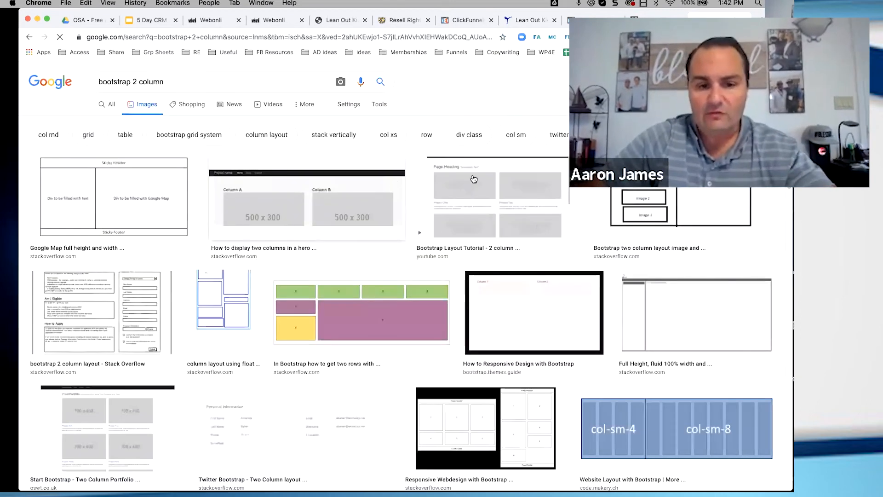
{"action": "scroll", "coordinate": [522, 260], "scroll_direction": "down", "scroll_amount": 3}
{"action": "scroll", "coordinate": [522, 260], "scroll_direction": "down", "scroll_amount": 1}
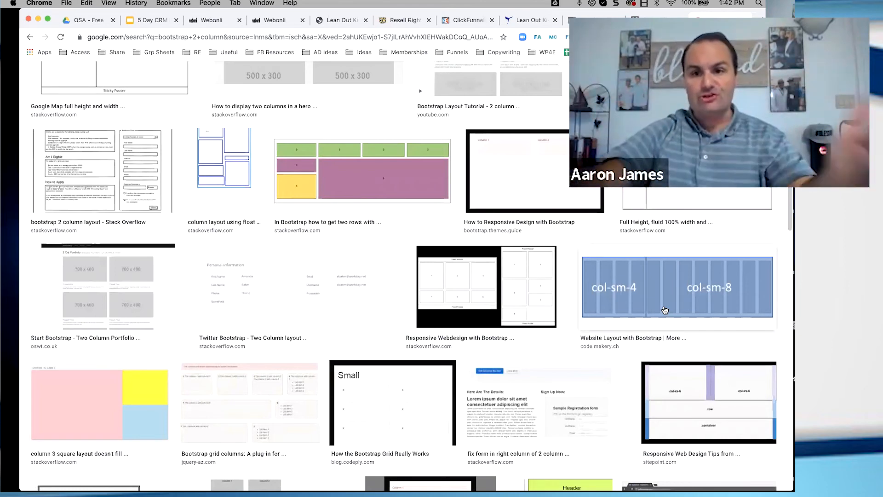
Switch to the Webonli page builder with the Lean Out Kickboxing page open
{"action": "left_click", "coordinate": [215, 23]}
{"action": "left_click", "coordinate": [260, 23]}
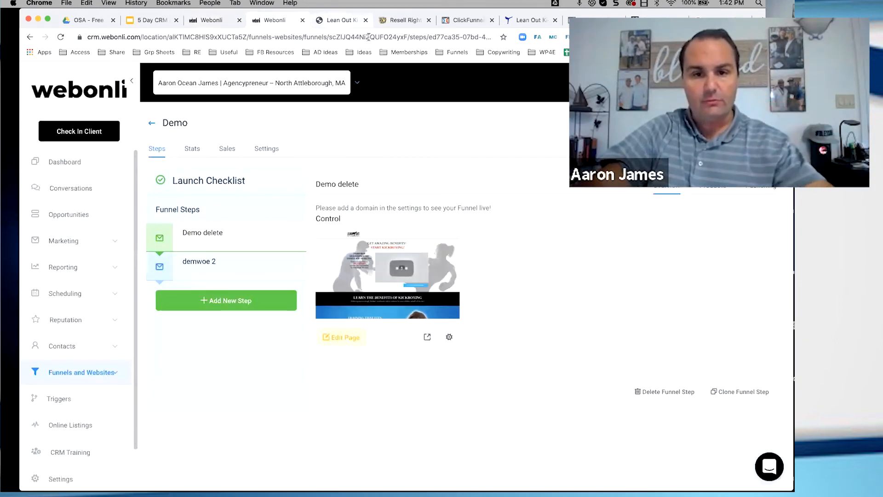
{"action": "left_click", "coordinate": [345, 21]}
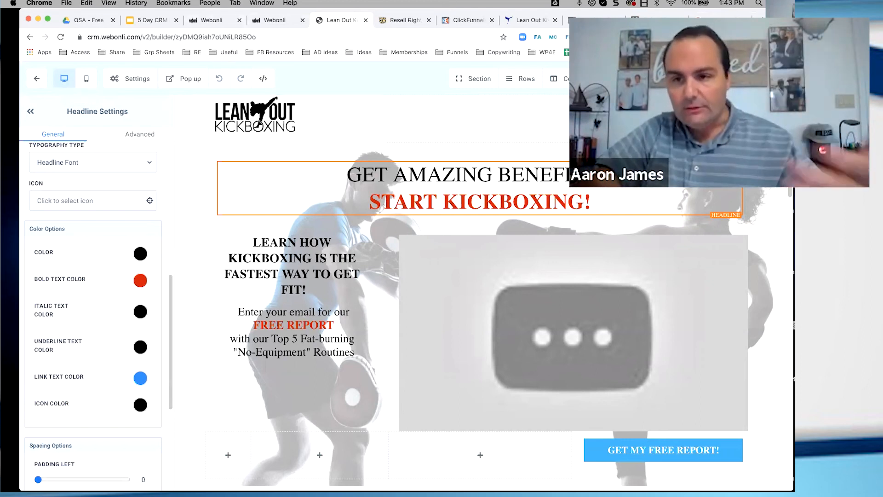
Return to the Bootstrap two-column image results and look through further grid layout examples
{"action": "left_click", "coordinate": [720, 20]}
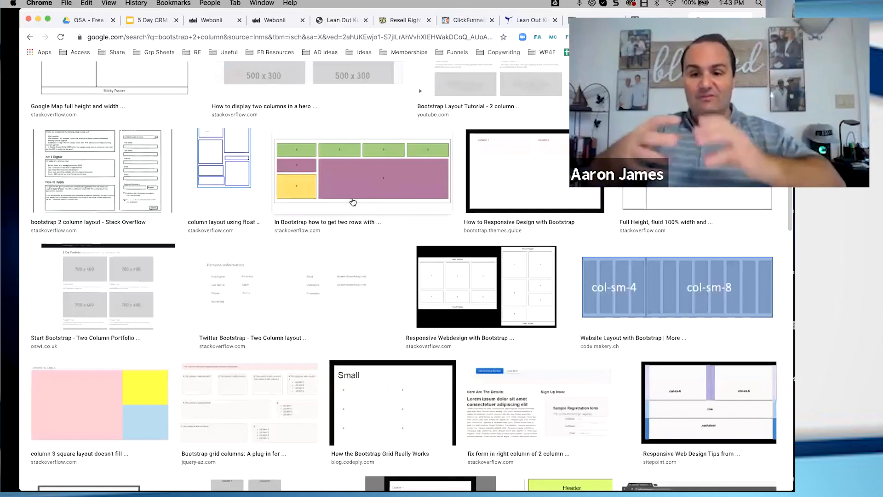
{"action": "scroll", "coordinate": [361, 224], "scroll_direction": "down", "scroll_amount": 1}
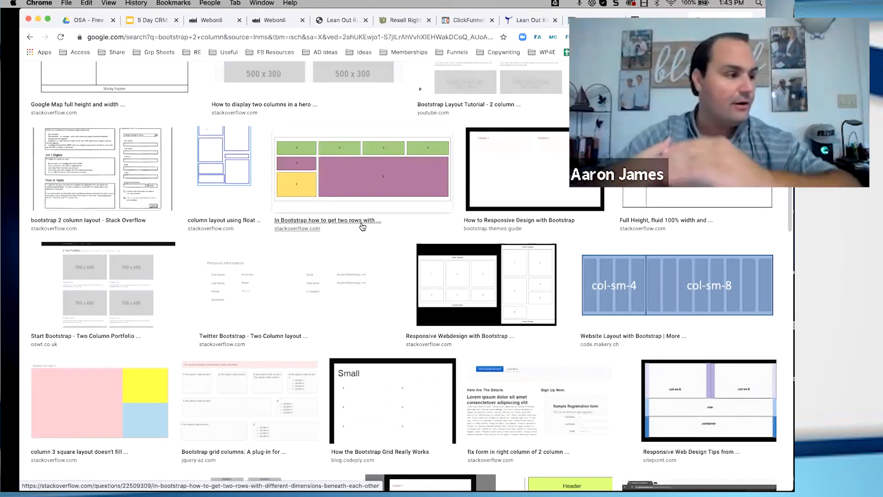
{"action": "scroll", "coordinate": [363, 231], "scroll_direction": "down", "scroll_amount": 5}
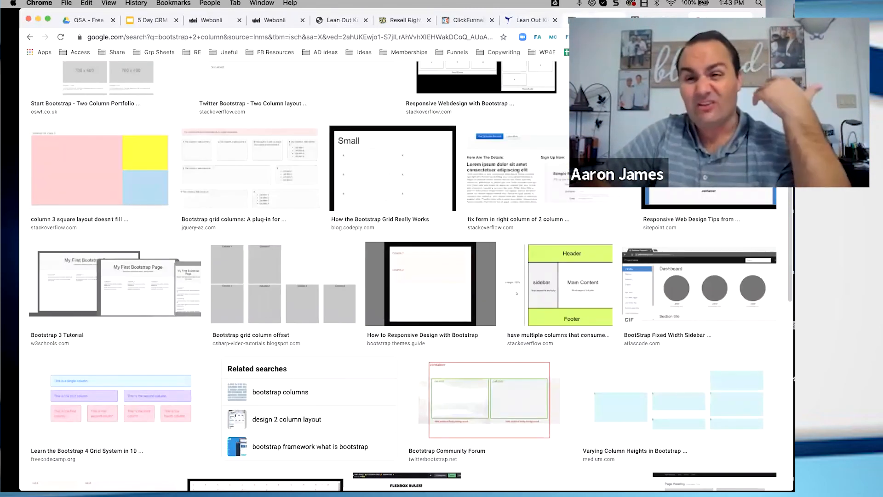
Return to the Webonli page builder and compare the kickboxing page's mobile and desktop previews, ending in mobile
{"action": "left_click", "coordinate": [337, 20]}
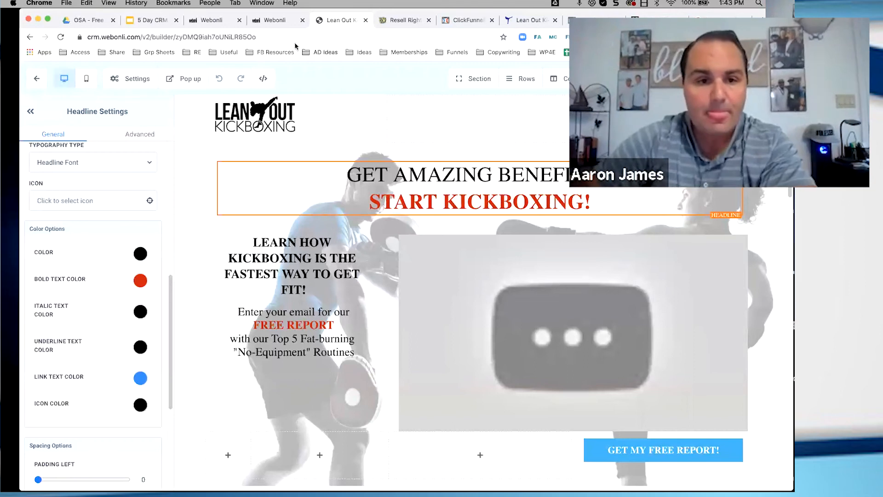
{"action": "left_click", "coordinate": [87, 82]}
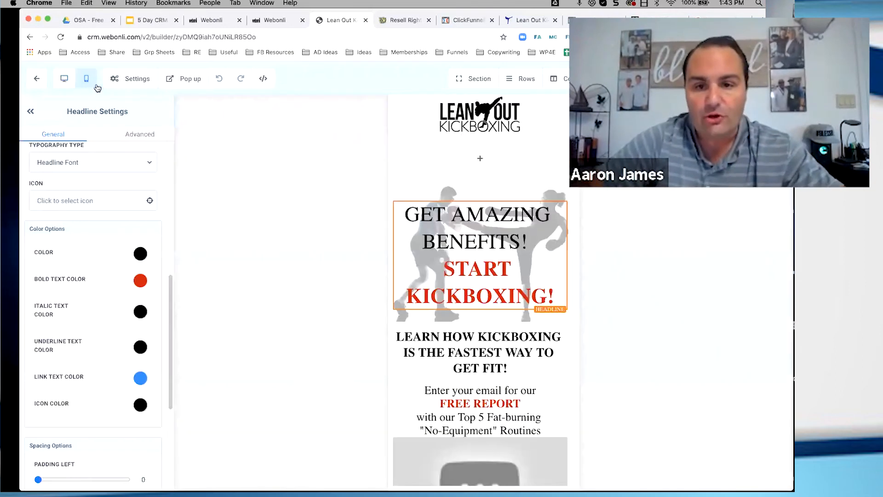
{"action": "left_click", "coordinate": [64, 82]}
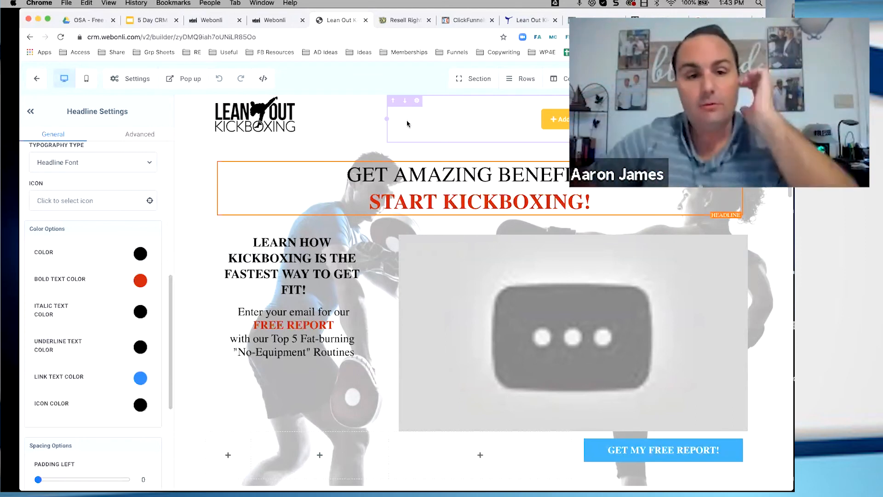
{"action": "left_click", "coordinate": [92, 80]}
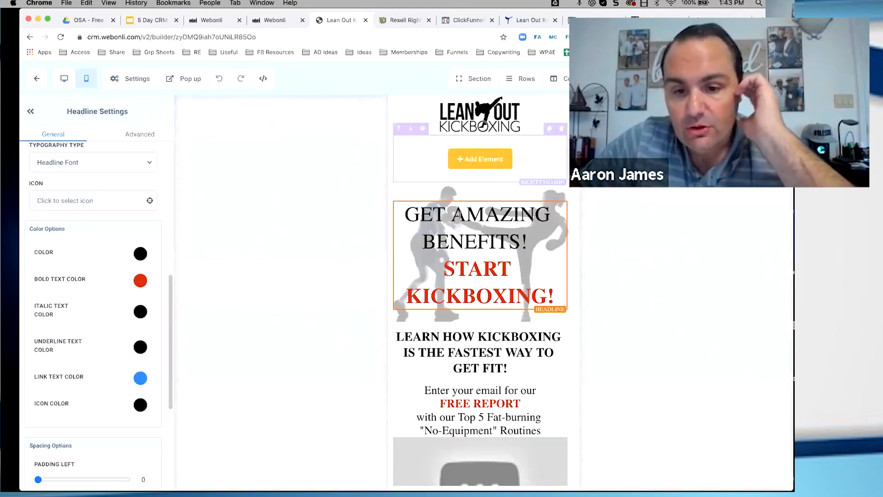
Review the main headline's color and spacing options in the mobile preview, and open its advanced settings
{"action": "scroll", "coordinate": [465, 225], "scroll_direction": "down", "scroll_amount": 1}
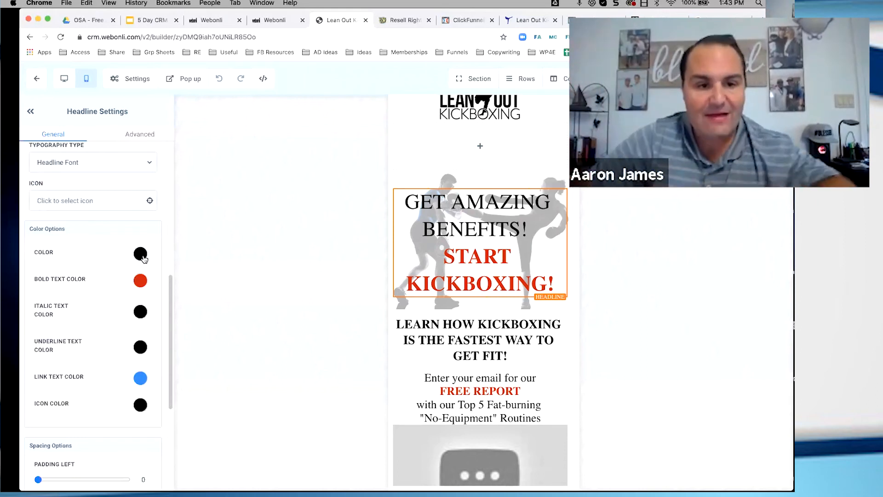
{"action": "scroll", "coordinate": [110, 240], "scroll_direction": "down", "scroll_amount": 5}
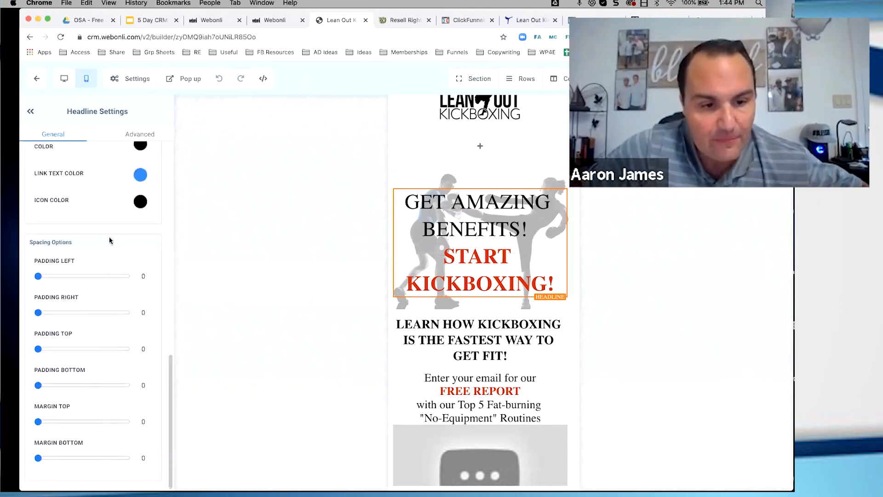
{"action": "scroll", "coordinate": [110, 240], "scroll_direction": "up", "scroll_amount": 8}
{"action": "left_click", "coordinate": [130, 135]}
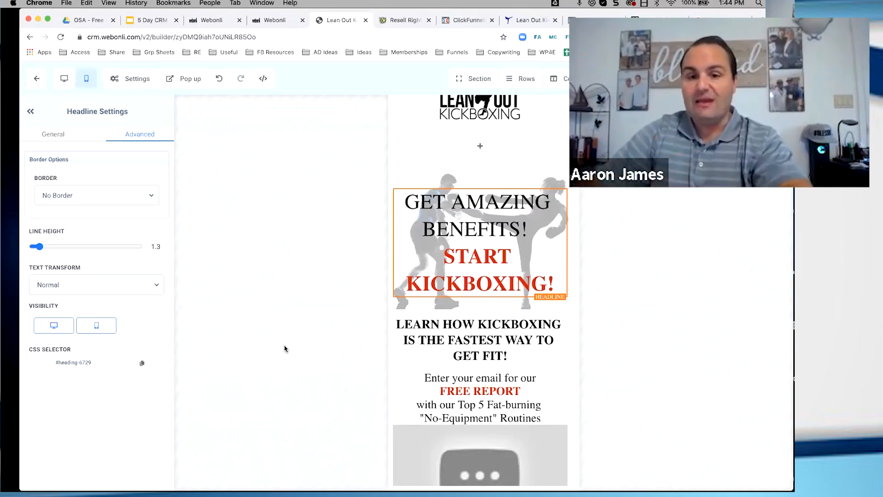
Make the Lean Out Kickboxing logo image visible on mobile only and check it in the desktop preview
{"action": "scroll", "coordinate": [483, 138], "scroll_direction": "up", "scroll_amount": 1}
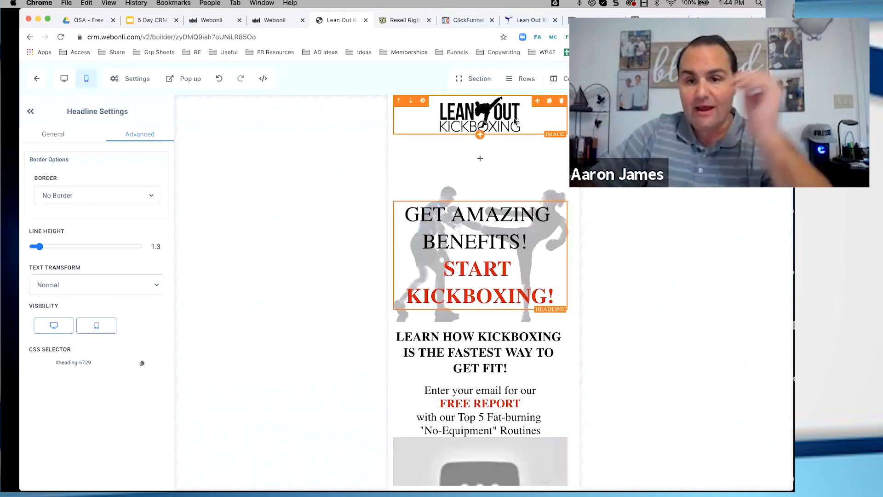
{"action": "left_click", "coordinate": [424, 103]}
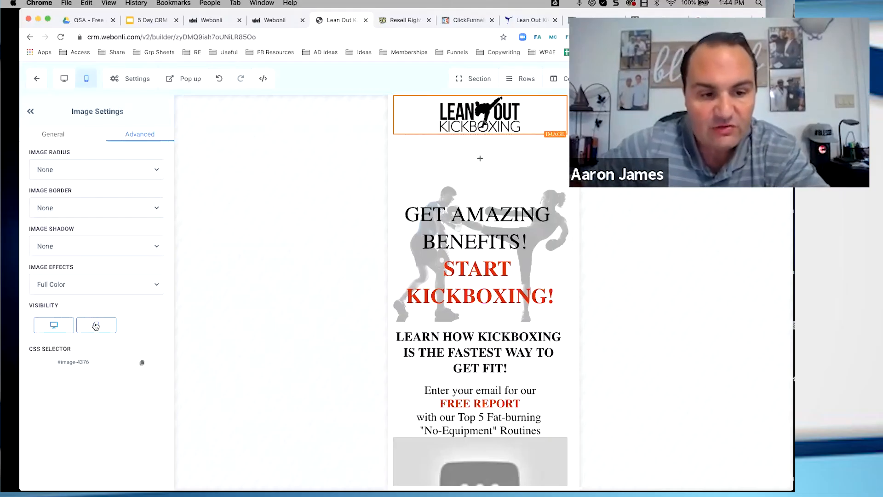
{"action": "left_click", "coordinate": [95, 328]}
{"action": "left_click", "coordinate": [95, 328]}
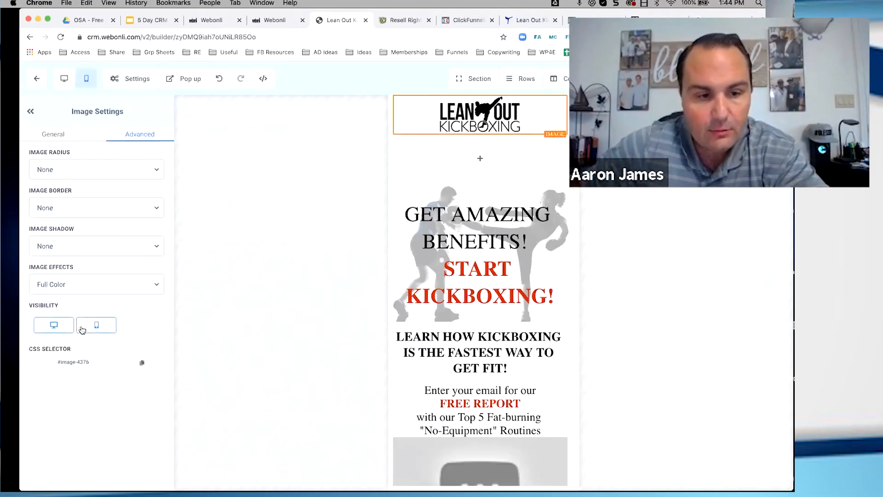
{"action": "left_click", "coordinate": [57, 327]}
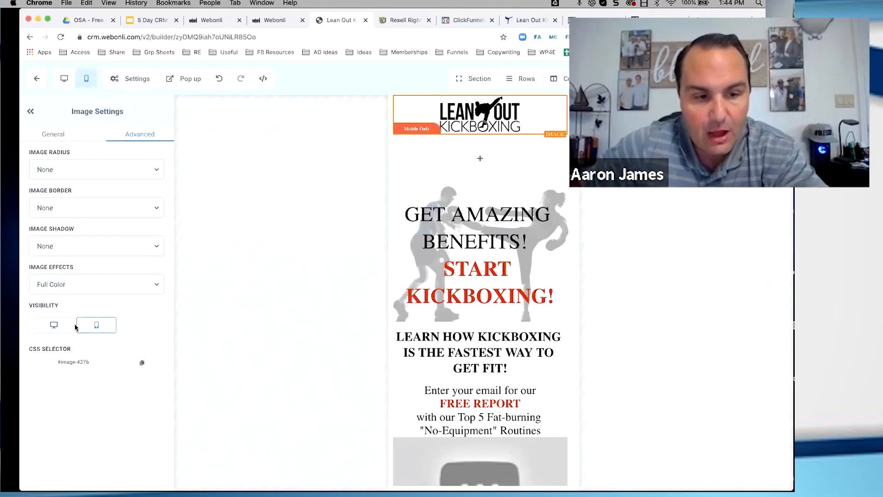
{"action": "left_click", "coordinate": [65, 79]}
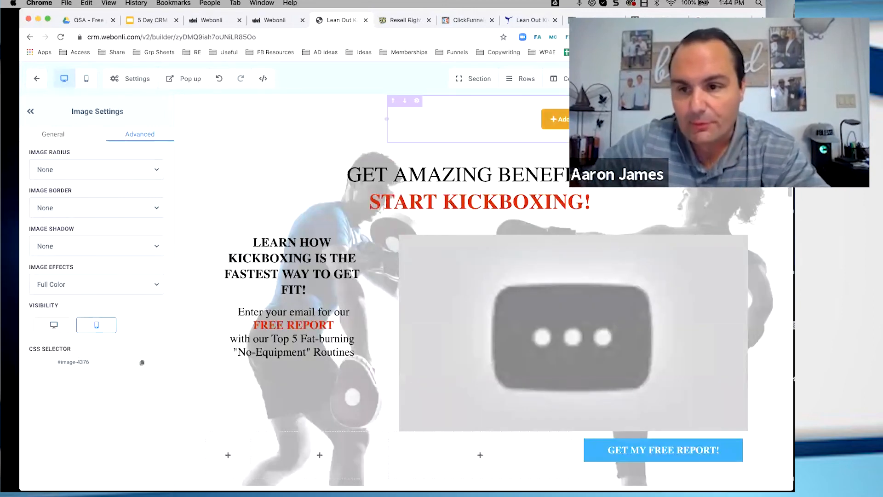
Toggle the logo image's desktop visibility, leave it enabled, and return to the mobile preview
{"action": "left_click", "coordinate": [54, 325]}
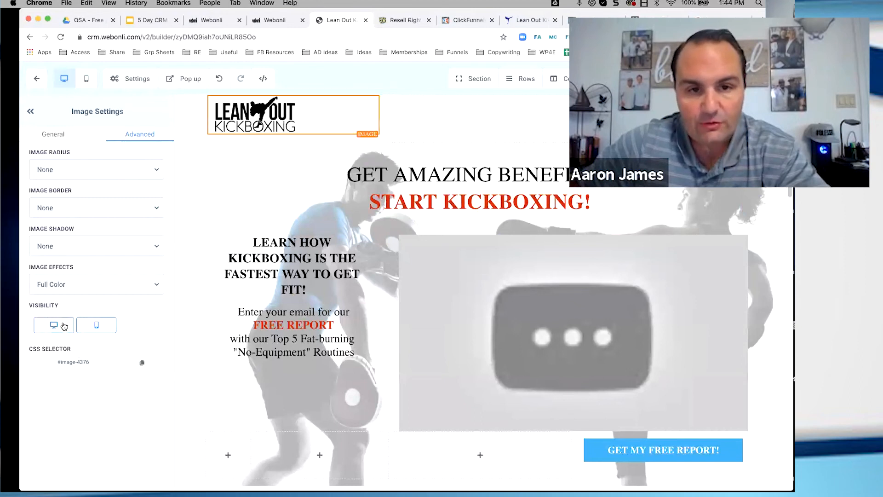
{"action": "left_click", "coordinate": [65, 326]}
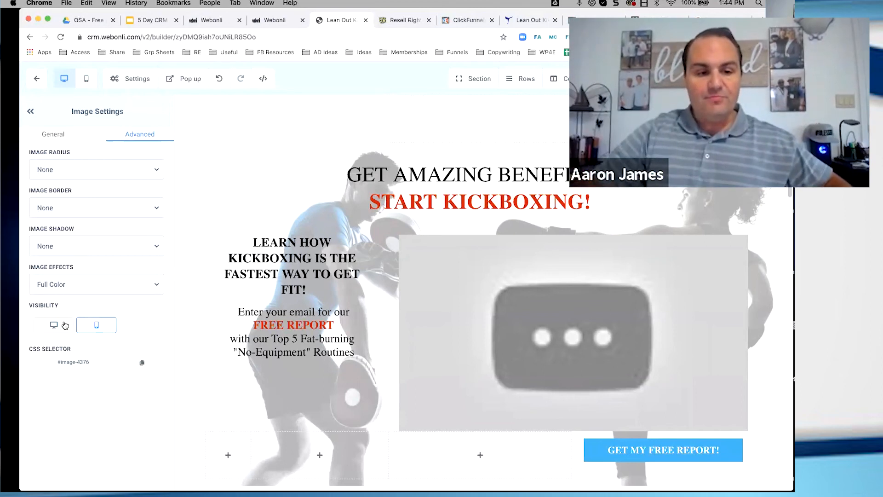
{"action": "left_click", "coordinate": [65, 326]}
{"action": "left_click", "coordinate": [85, 84]}
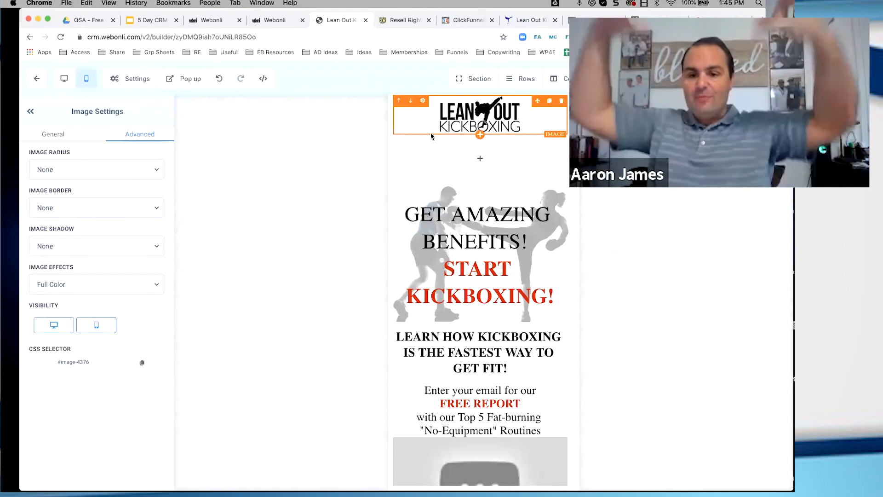
Hide the empty first and second columns below the video on mobile devices
{"action": "scroll", "coordinate": [457, 240], "scroll_direction": "down", "scroll_amount": 5}
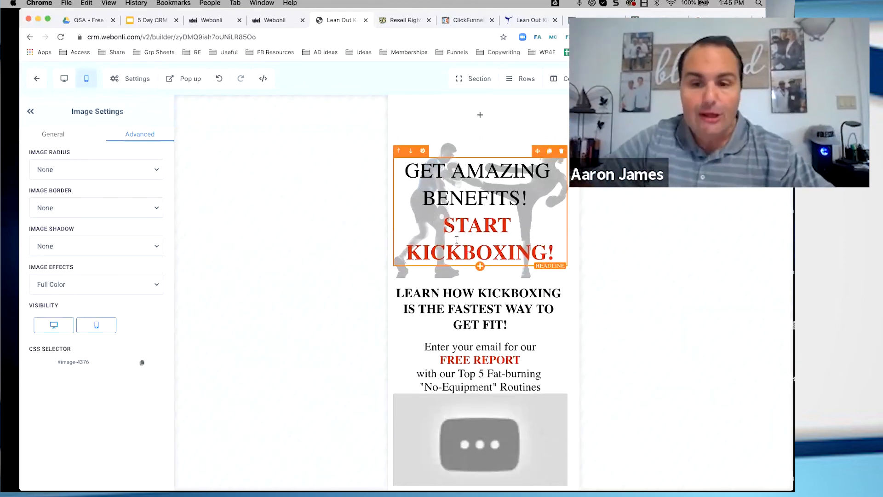
{"action": "scroll", "coordinate": [457, 242], "scroll_direction": "down", "scroll_amount": 5}
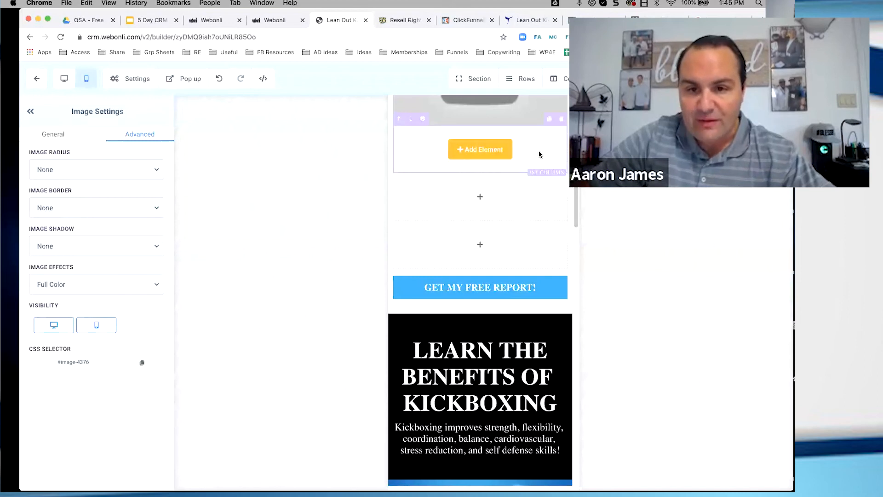
{"action": "left_click", "coordinate": [423, 121]}
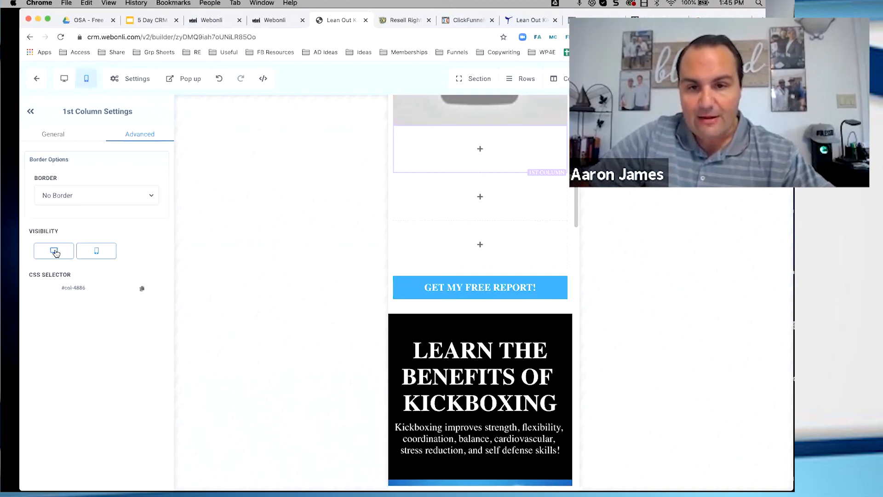
{"action": "left_click", "coordinate": [95, 252]}
{"action": "left_click", "coordinate": [423, 120]}
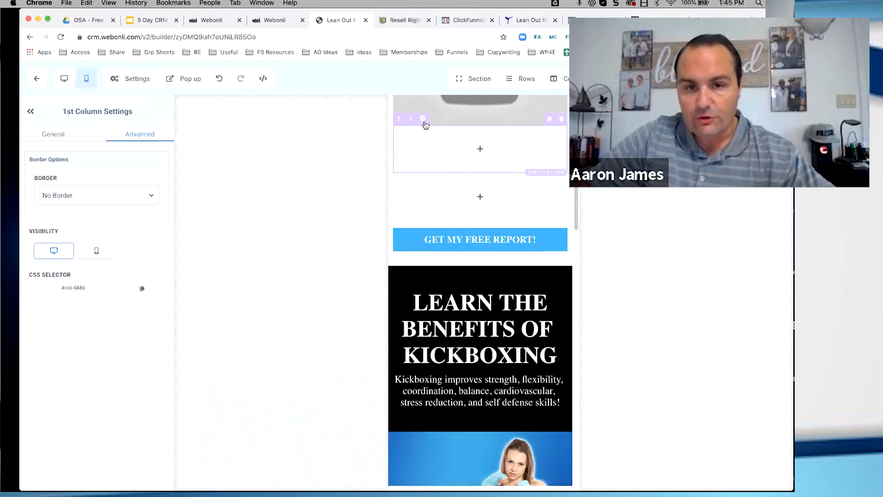
{"action": "left_click", "coordinate": [106, 256]}
Examine the mobile layout from the video down past the Group Training section and return to the page's beginning
{"action": "scroll", "coordinate": [459, 281], "scroll_direction": "up", "scroll_amount": 2}
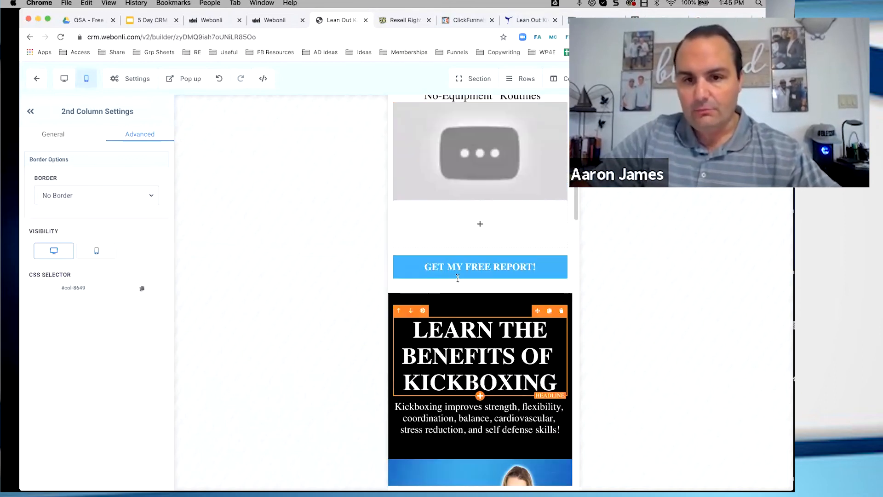
{"action": "scroll", "coordinate": [477, 283], "scroll_direction": "down", "scroll_amount": 1}
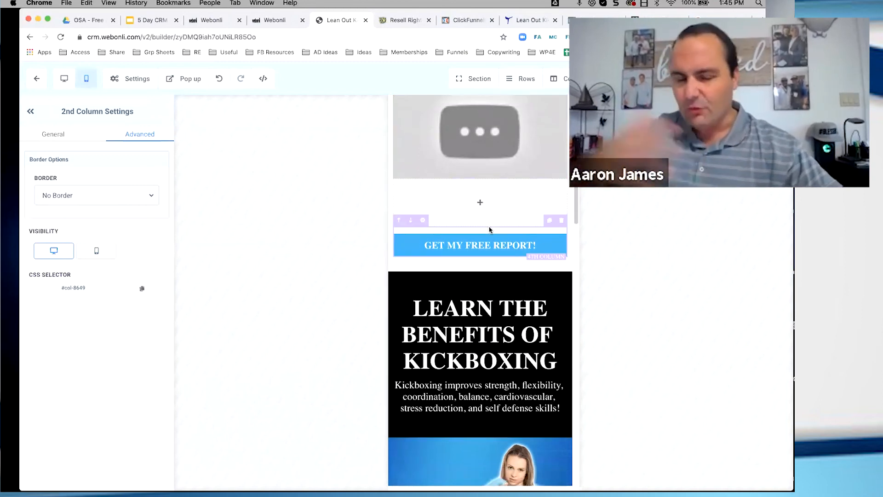
{"action": "scroll", "coordinate": [490, 230], "scroll_direction": "down", "scroll_amount": 10}
{"action": "scroll", "coordinate": [490, 230], "scroll_direction": "down", "scroll_amount": 19}
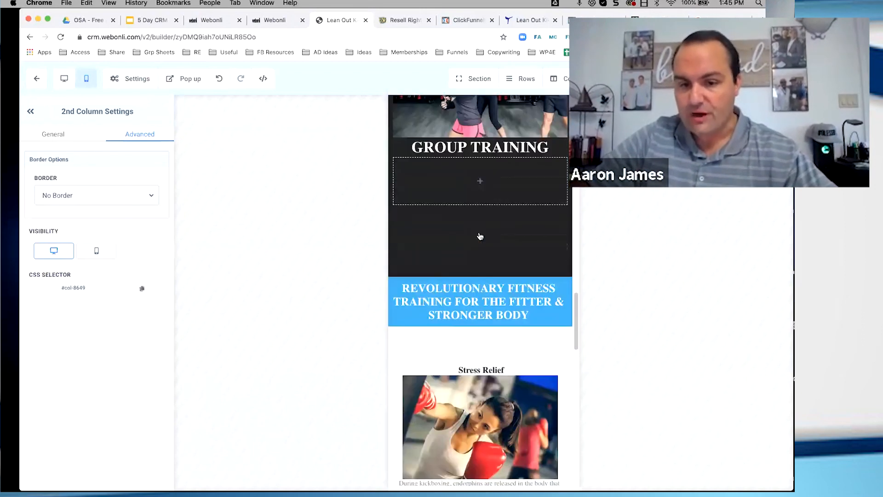
{"action": "scroll", "coordinate": [480, 236], "scroll_direction": "up", "scroll_amount": 20}
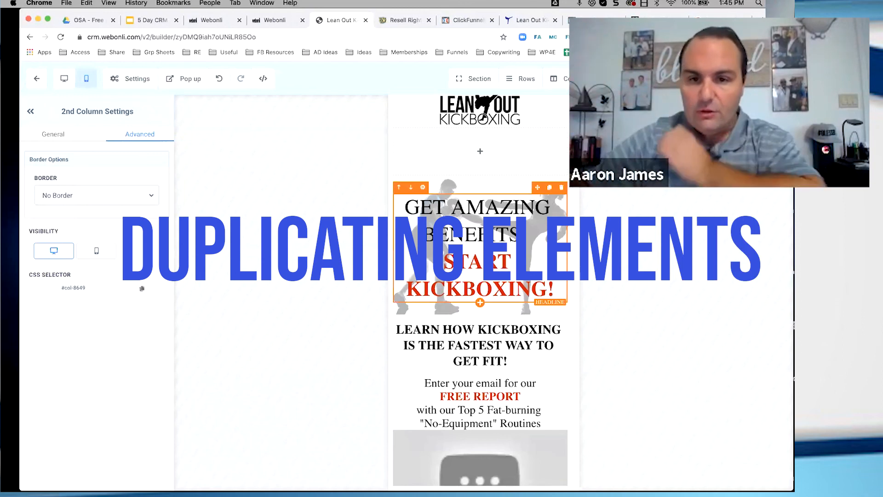
In the desktop preview, replace the Lean Out Kickboxing logo with the computer monitor picture from the first page of the media library
{"action": "scroll", "coordinate": [480, 248], "scroll_direction": "up", "scroll_amount": 1}
{"action": "scroll", "coordinate": [523, 114], "scroll_direction": "up", "scroll_amount": 1}
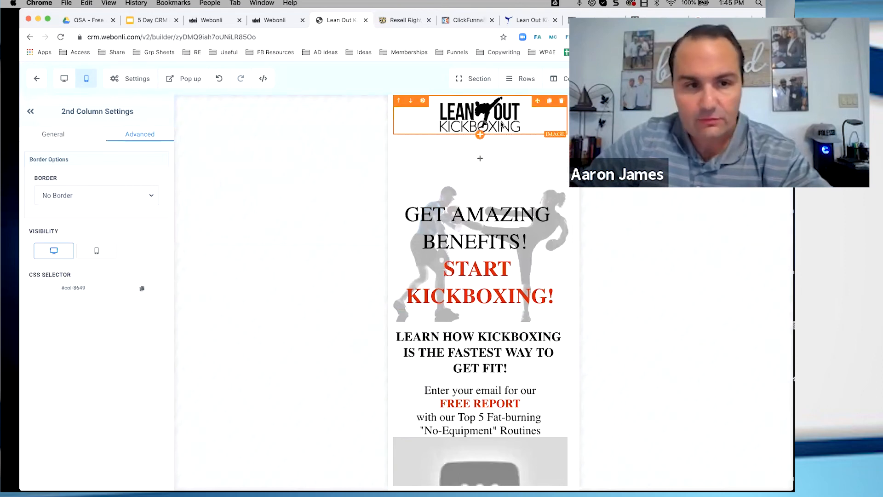
{"action": "left_click", "coordinate": [64, 80]}
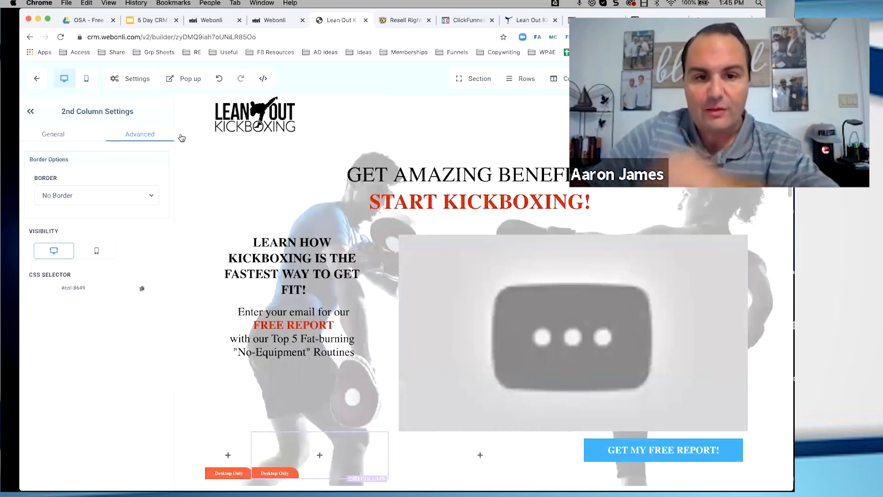
{"action": "left_click", "coordinate": [253, 115]}
{"action": "left_click", "coordinate": [53, 134]}
{"action": "scroll", "coordinate": [115, 291], "scroll_direction": "down", "scroll_amount": 10}
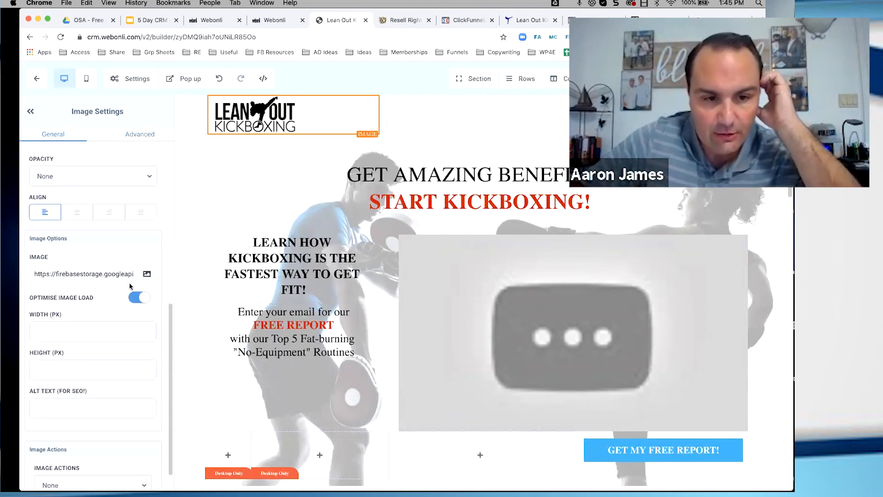
{"action": "left_click", "coordinate": [144, 276]}
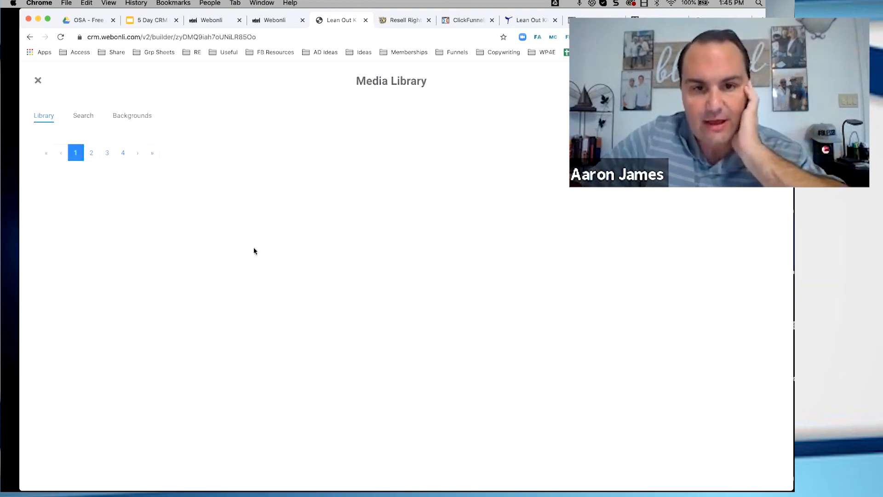
{"action": "mouse_move", "coordinate": [493, 221]}
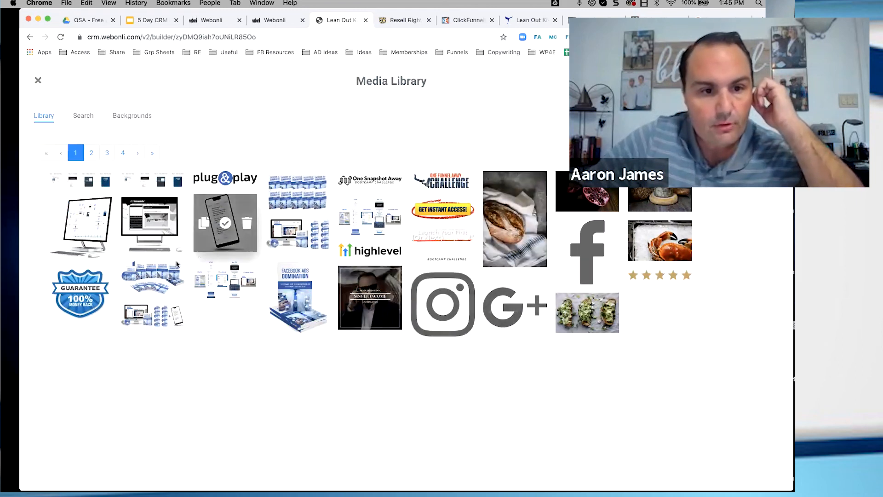
{"action": "left_click", "coordinate": [154, 223]}
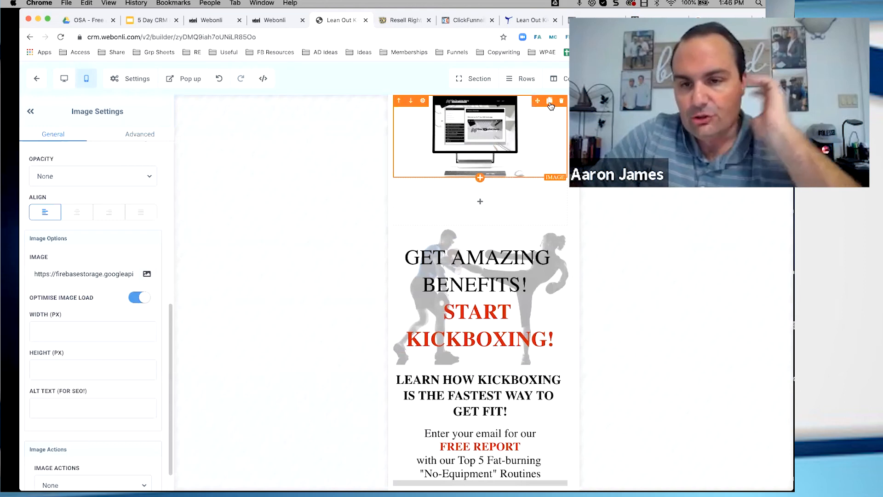
Duplicate the monitor image in the mobile preview and turn off desktop visibility for the upper copy, leaving it mobile only
{"action": "left_click", "coordinate": [549, 100]}
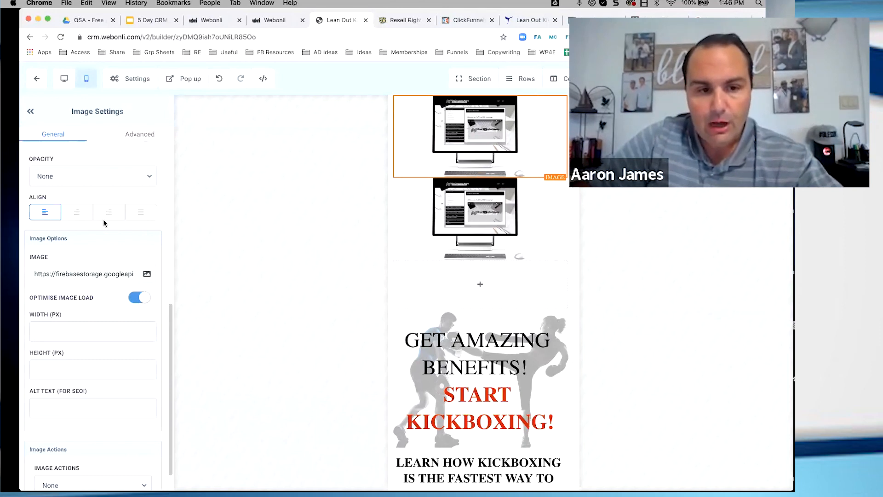
{"action": "scroll", "coordinate": [104, 224], "scroll_direction": "down", "scroll_amount": 1}
{"action": "left_click", "coordinate": [130, 136]}
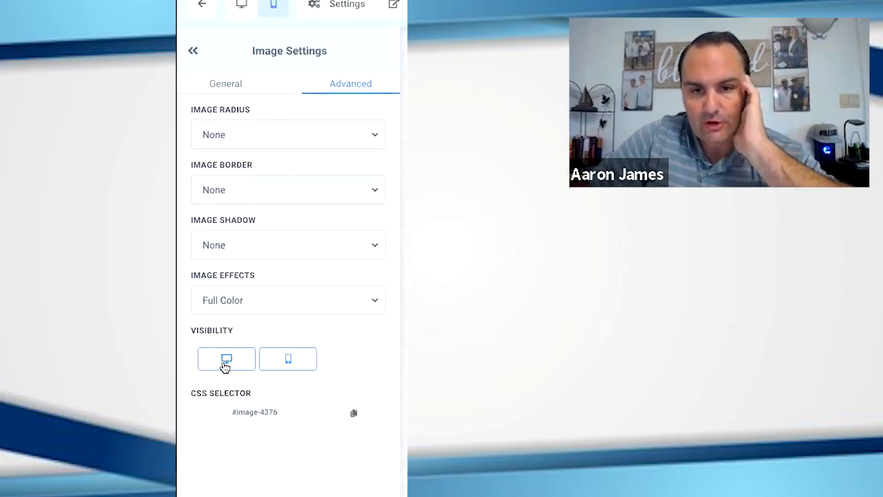
{"action": "left_click", "coordinate": [53, 328]}
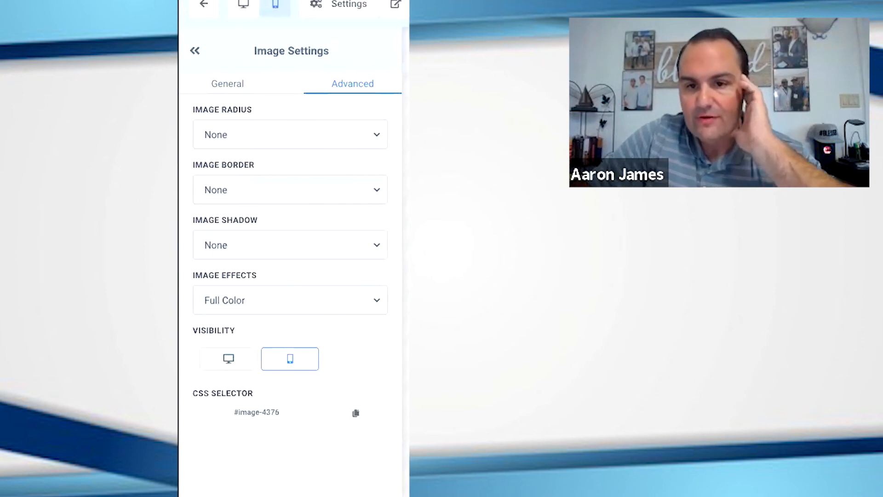